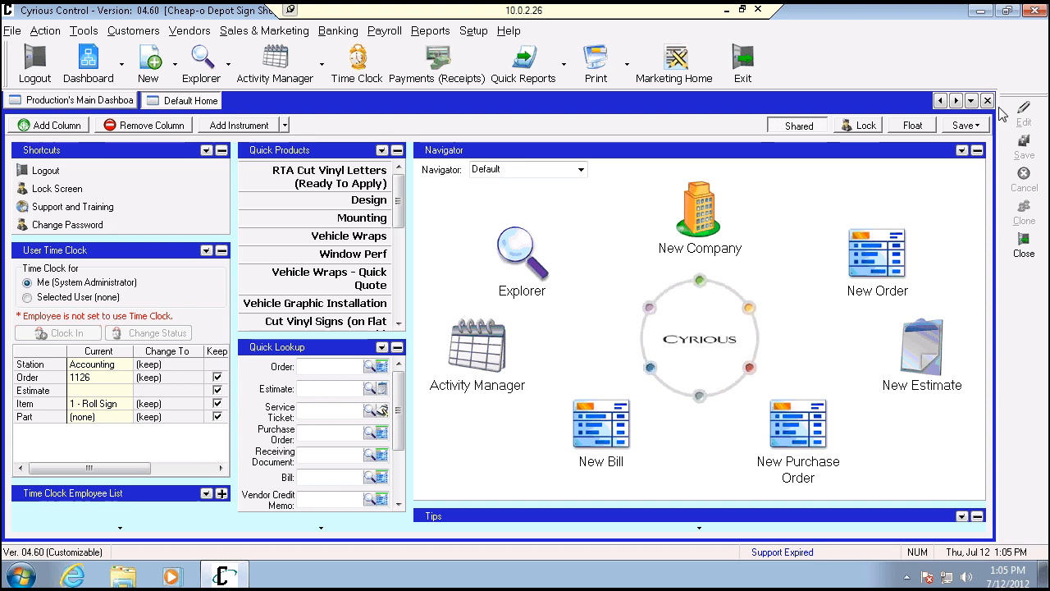
Open the pricing levels list in the full pricing setup
click(474, 32)
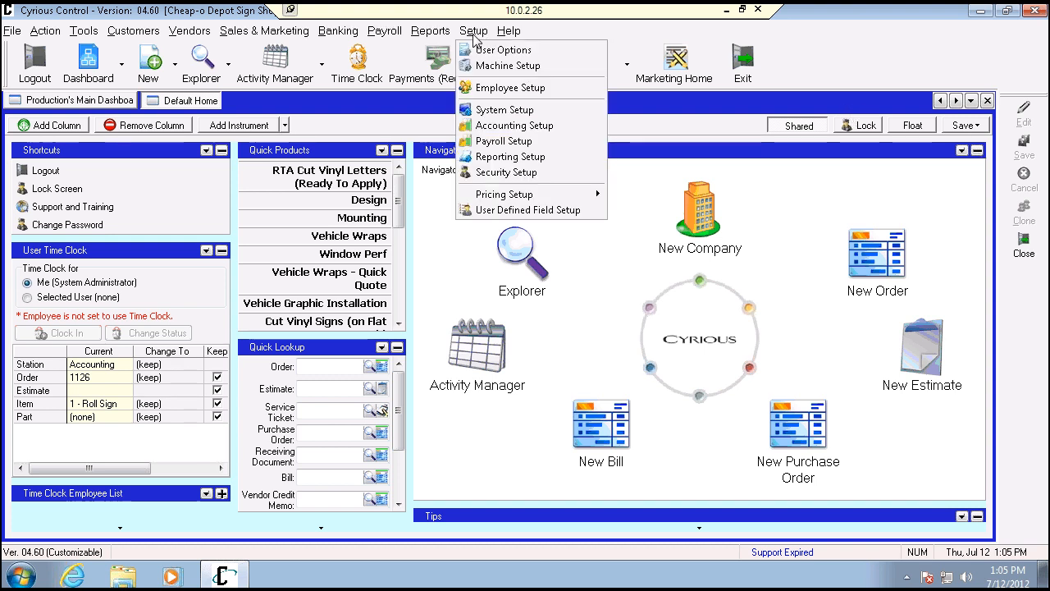
mouse_move(504, 197)
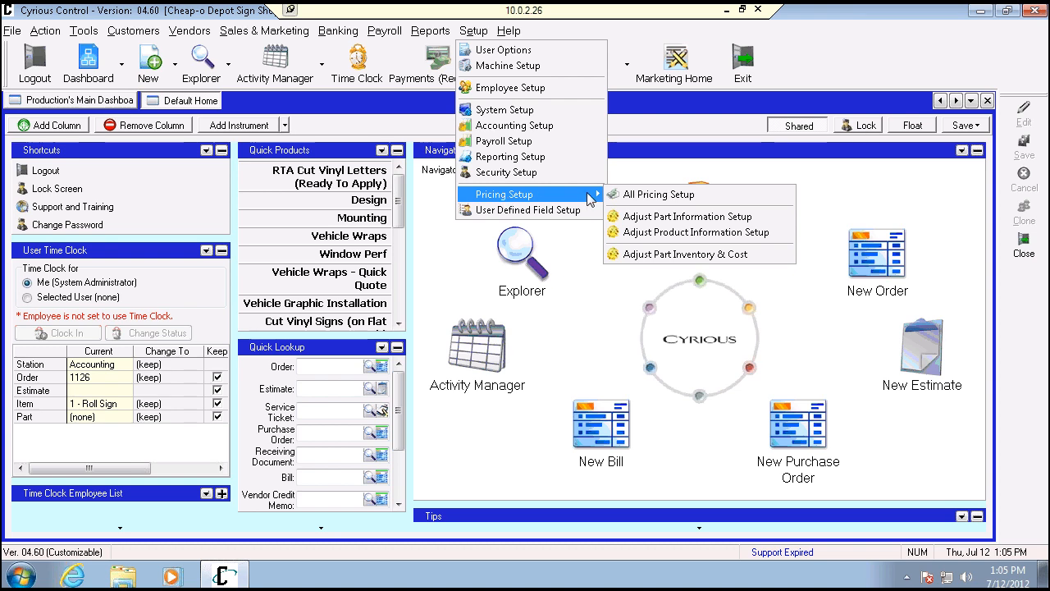
click(655, 195)
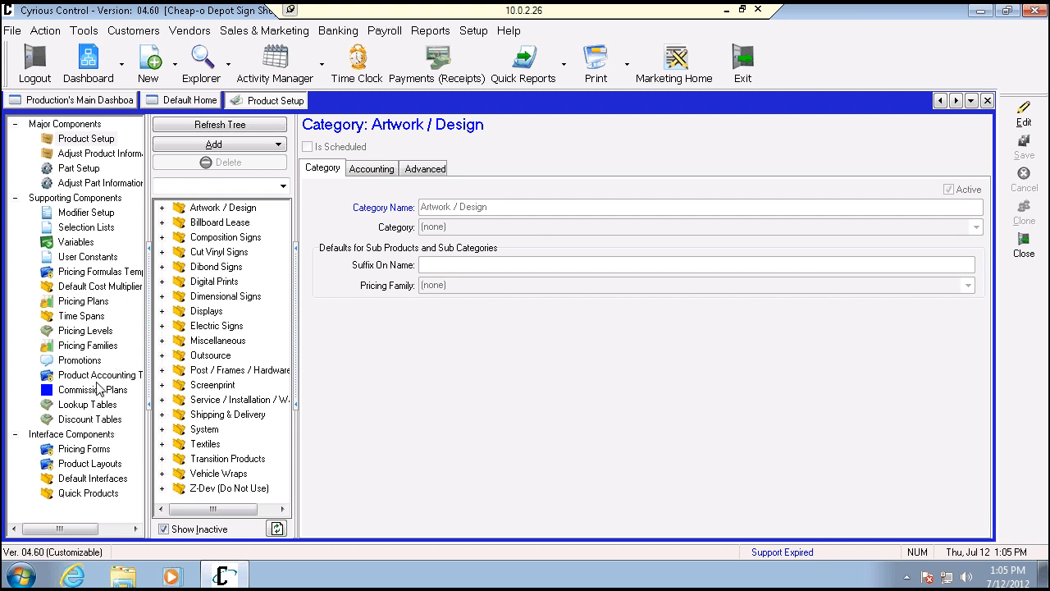
click(91, 332)
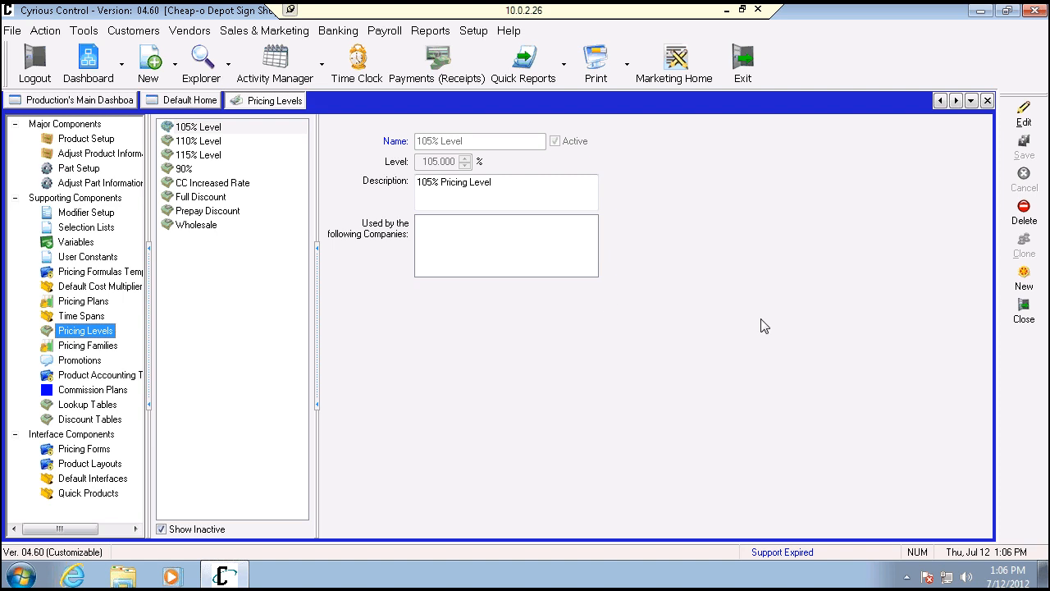
Create and save a new pricing level named 95% Level with the level set to 95%
click(1024, 278)
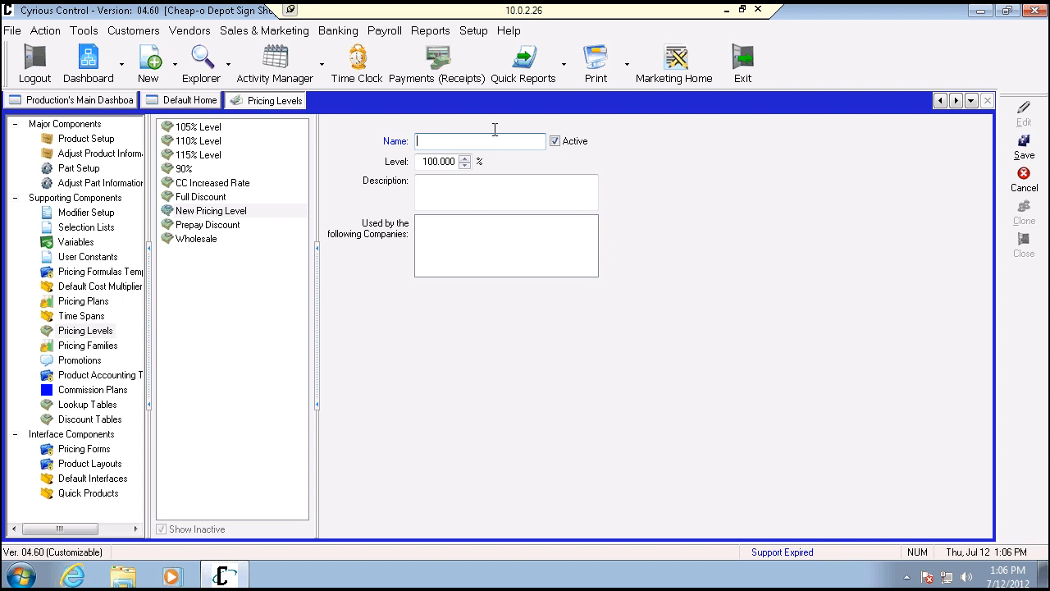
text(95% Level)
click(435, 163)
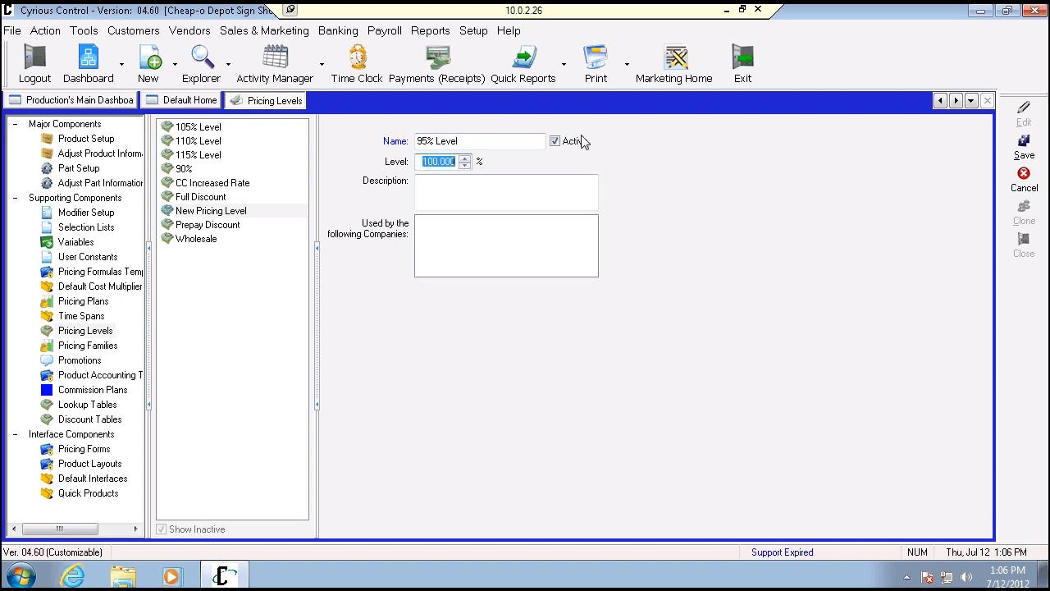
text(95)
key(Tab)
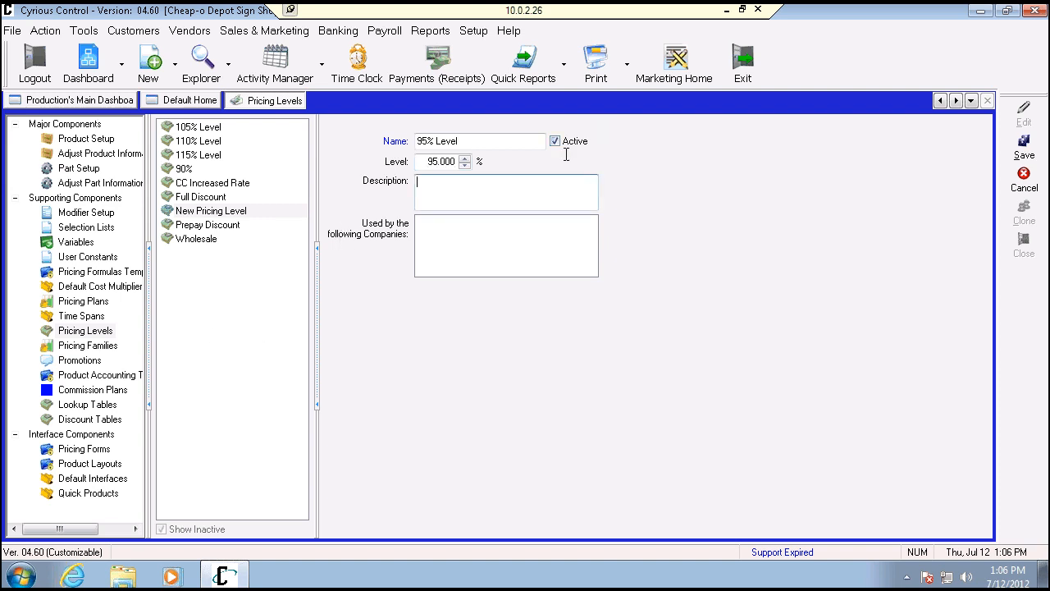
click(1016, 161)
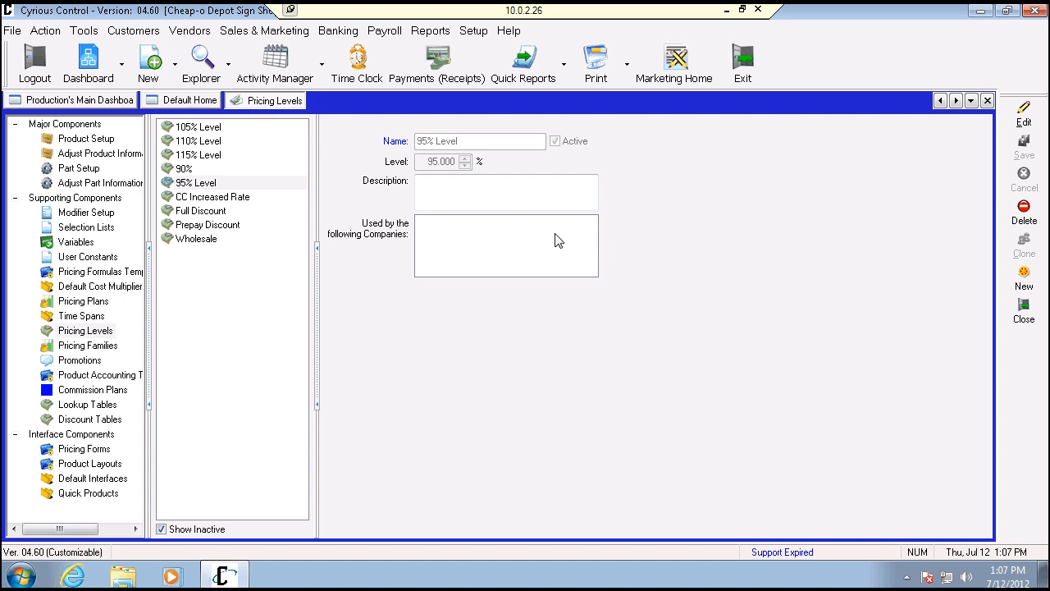
List all companies in the company explorer and open the record of Kyle's Test Company
click(229, 64)
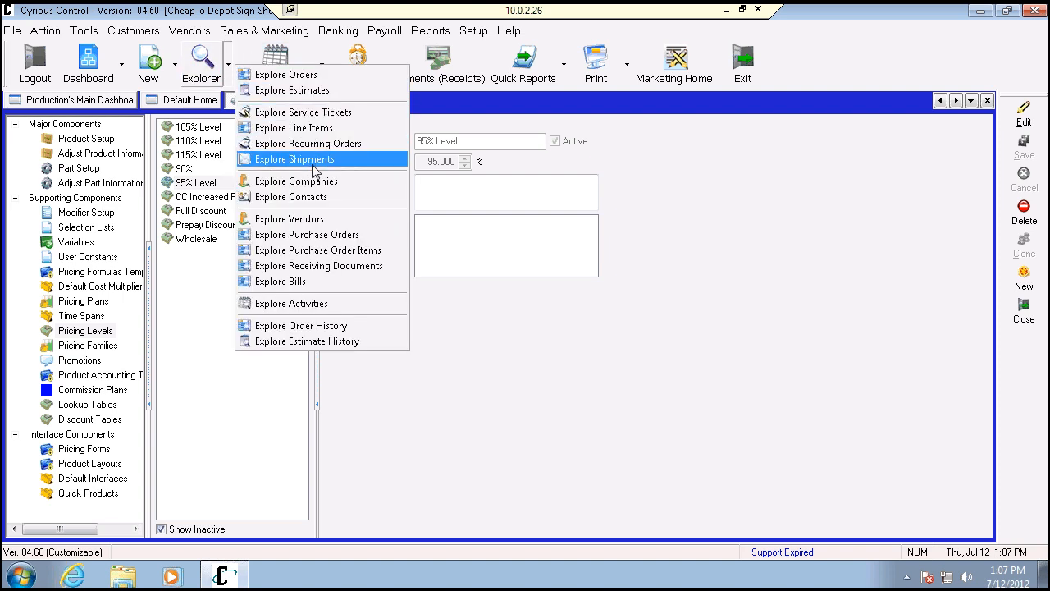
click(296, 182)
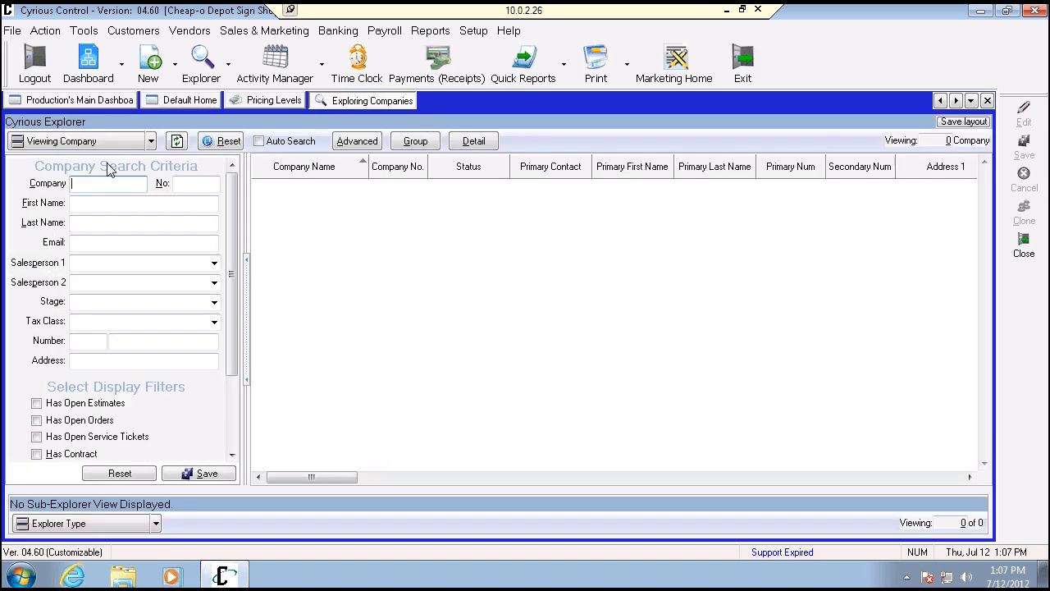
click(177, 141)
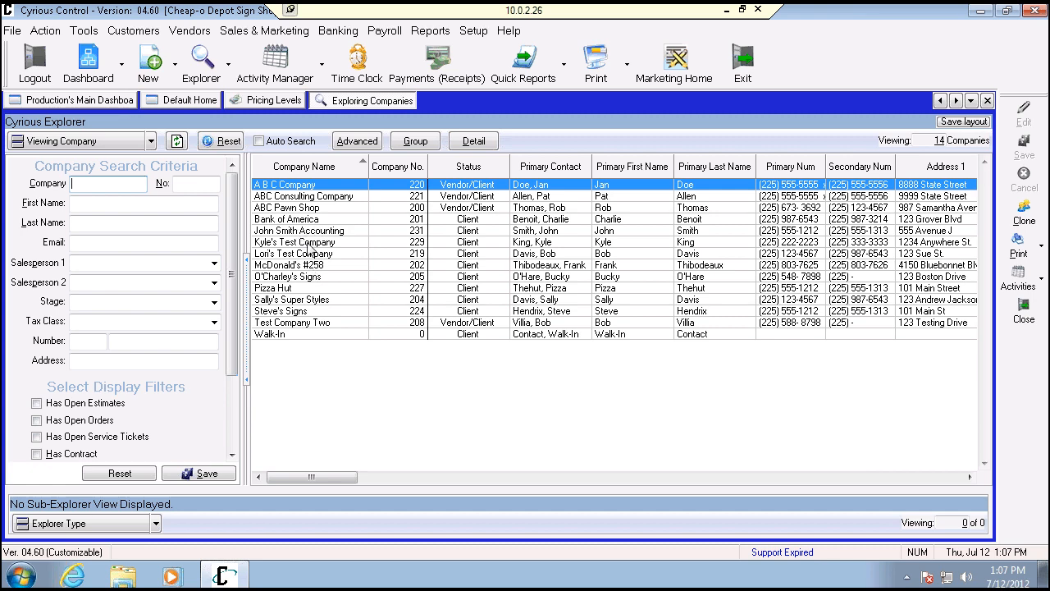
click(309, 243)
double_click(312, 245)
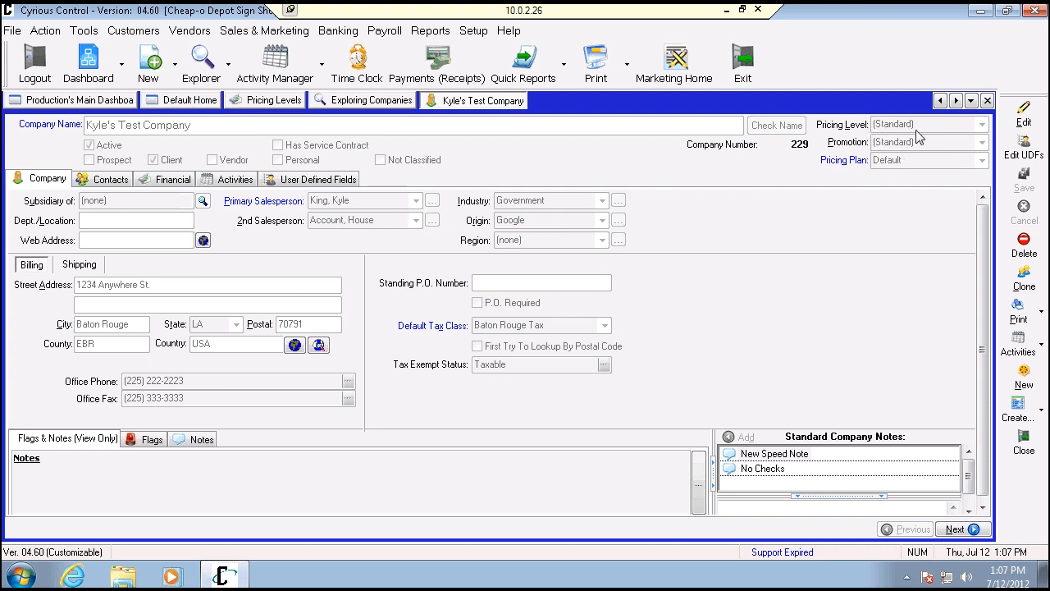
Set the company's pricing level to 95% Level and save it with the edit reason "updated pricing level"
click(1020, 114)
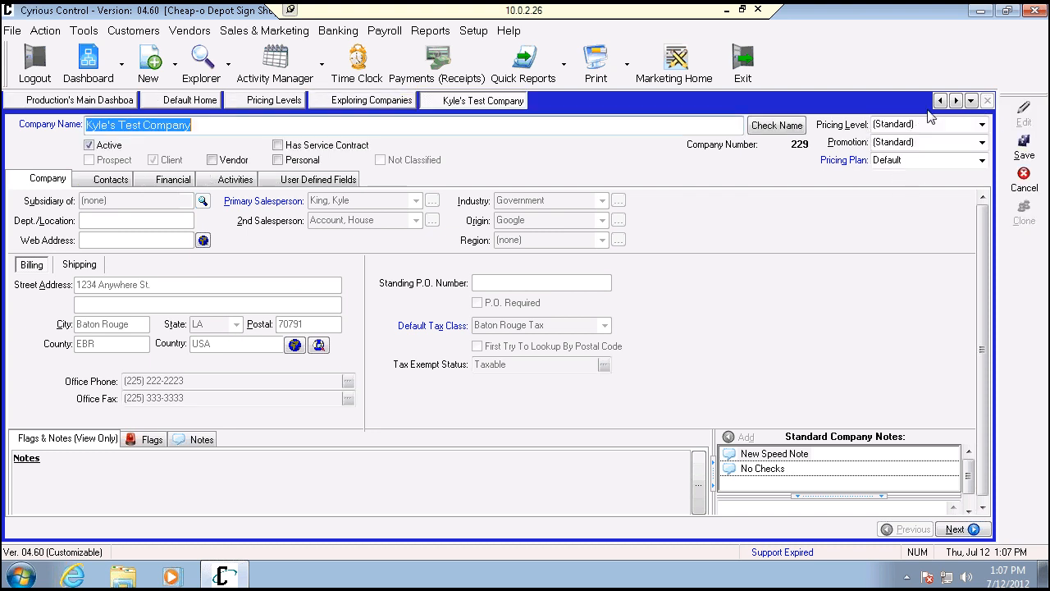
click(983, 124)
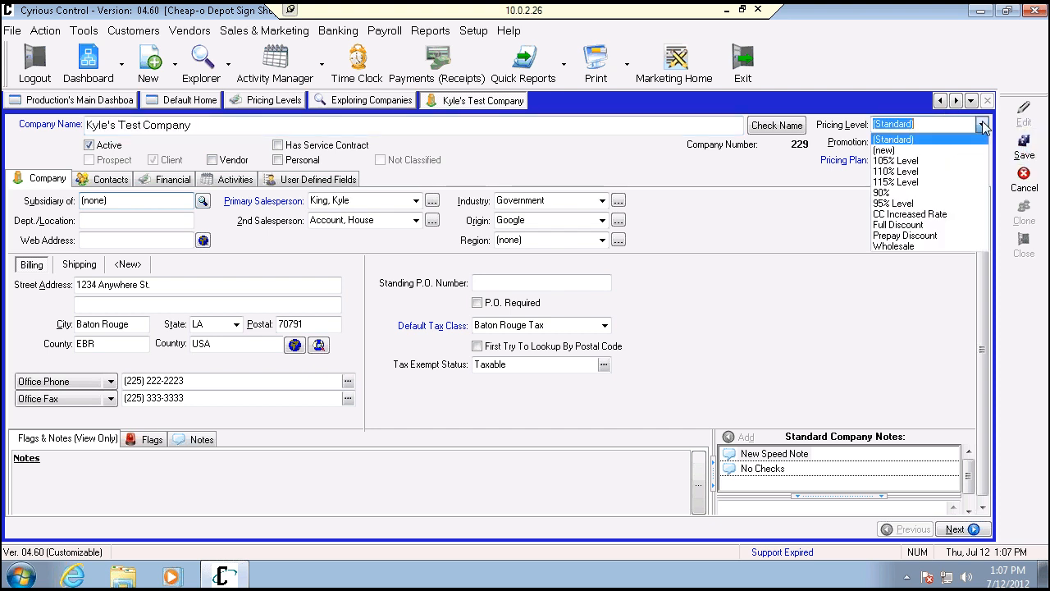
click(946, 204)
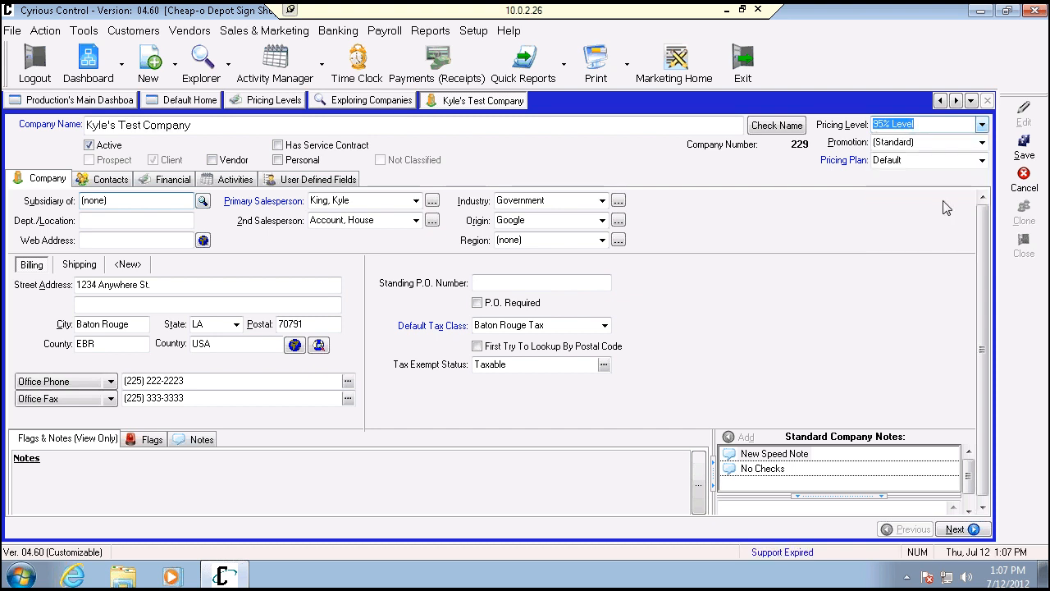
click(1021, 152)
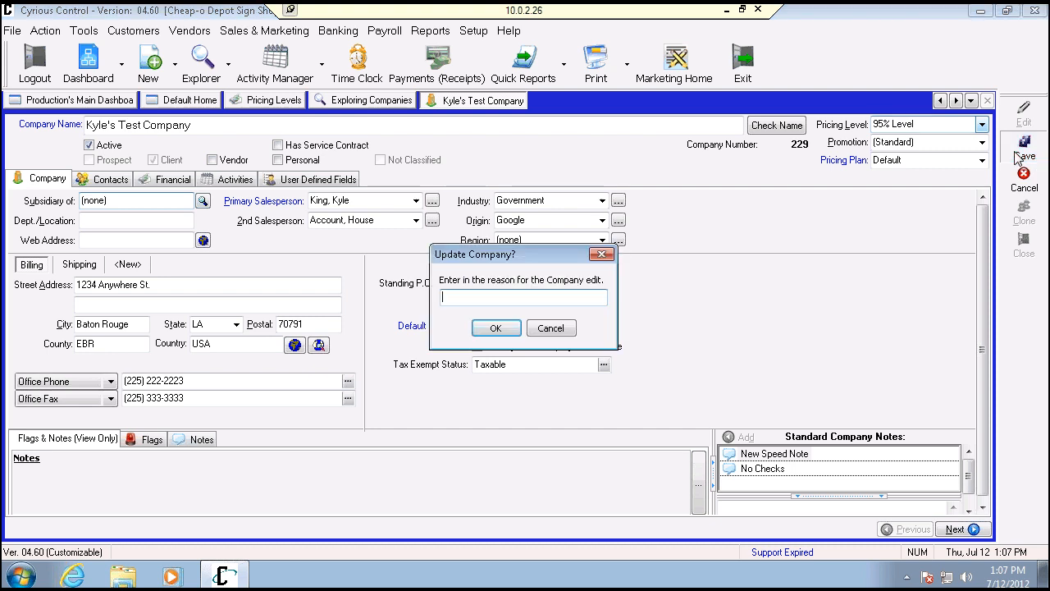
text(updated pricing level)
key(Return)
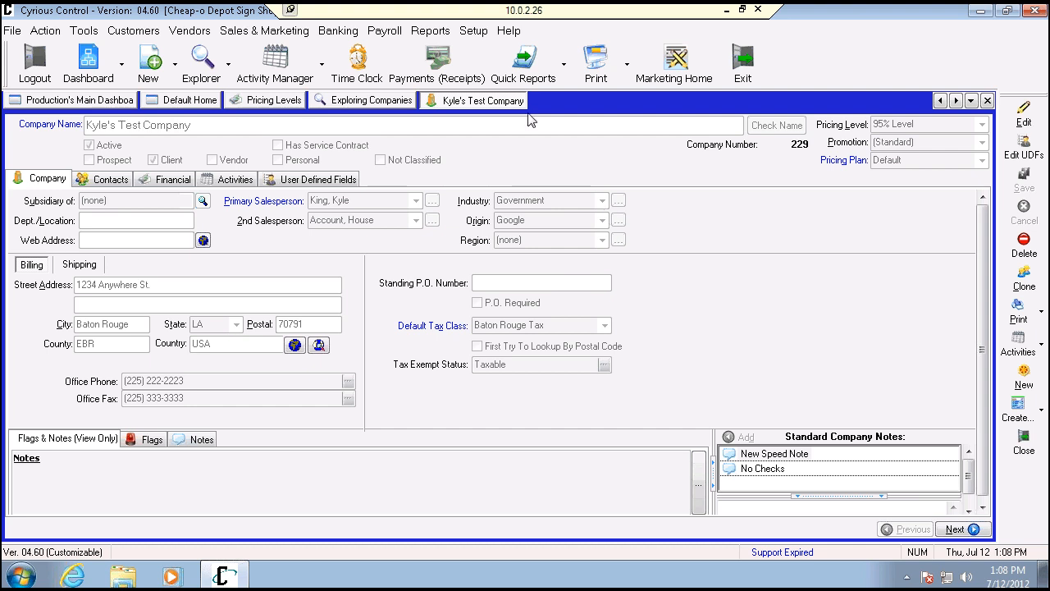
Start a new order for Lori's Test Company and dismiss the company's flag notice
click(176, 67)
click(223, 90)
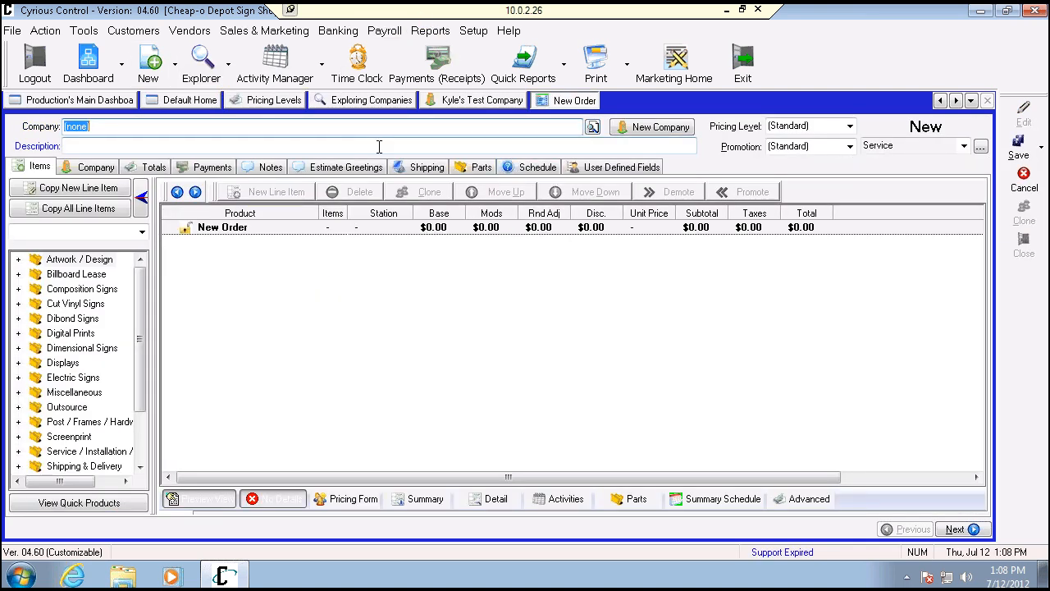
click(593, 127)
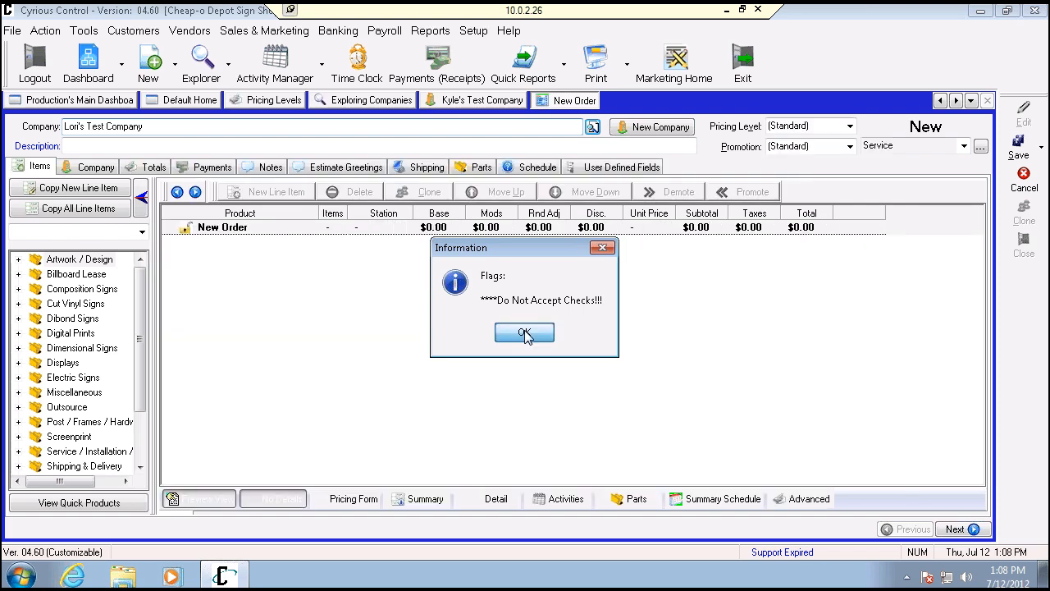
click(525, 330)
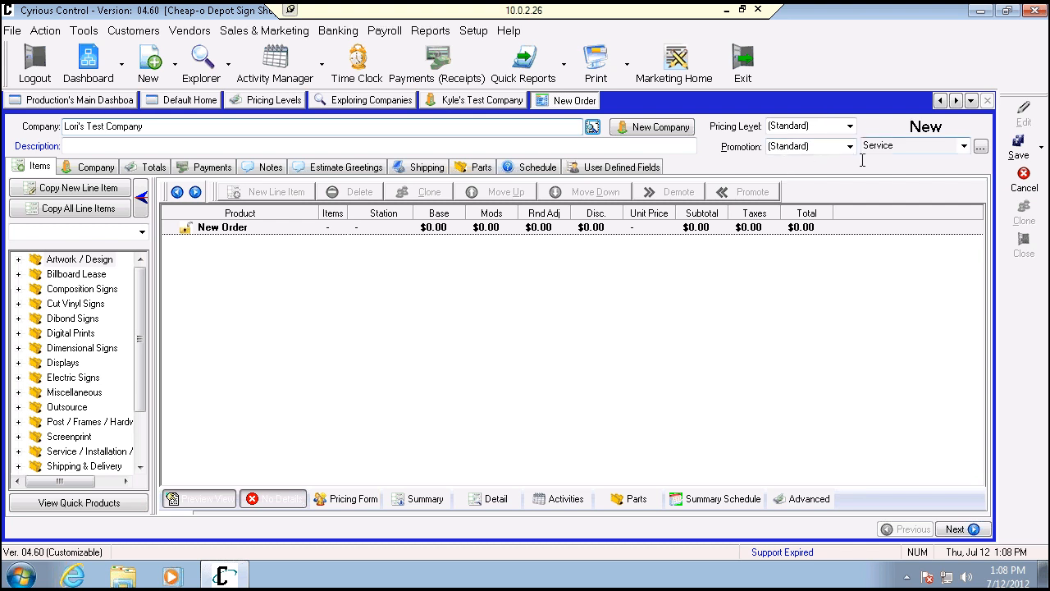
Set the new order's pricing level to 90%, and cancel the order without saving
click(850, 127)
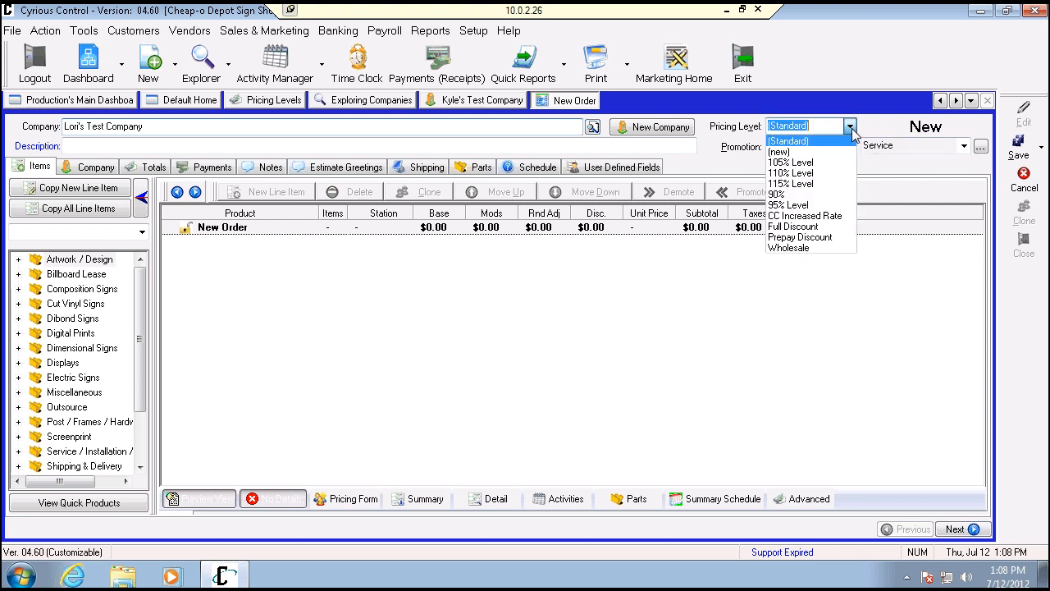
click(821, 194)
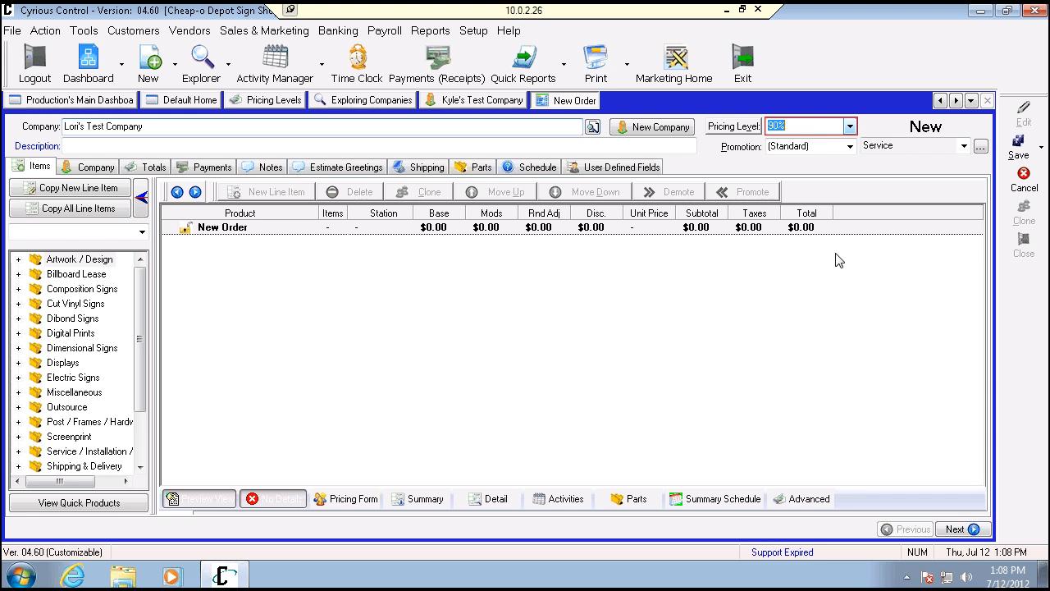
click(1016, 189)
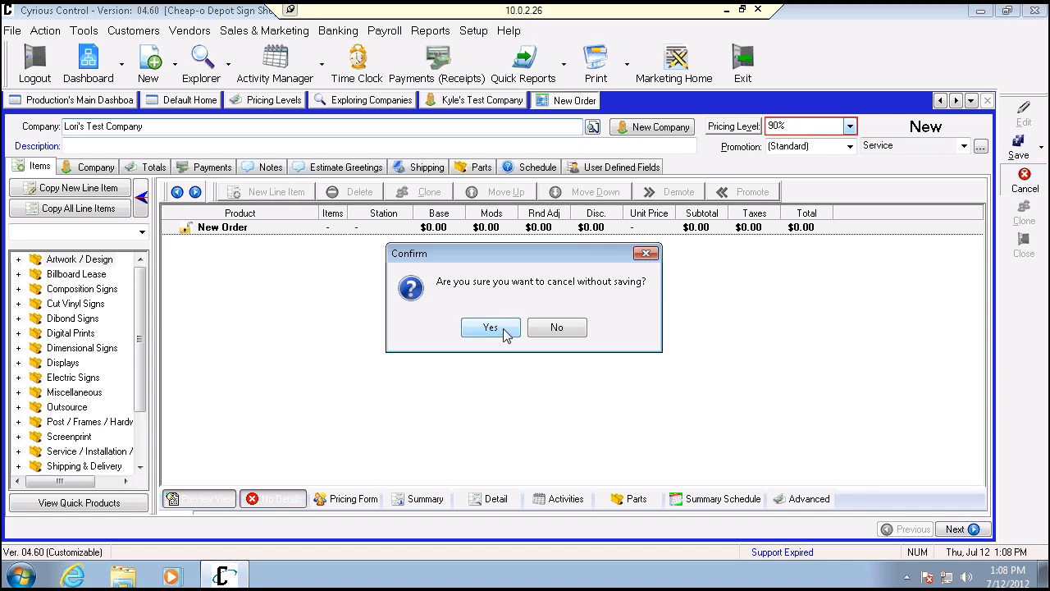
click(492, 328)
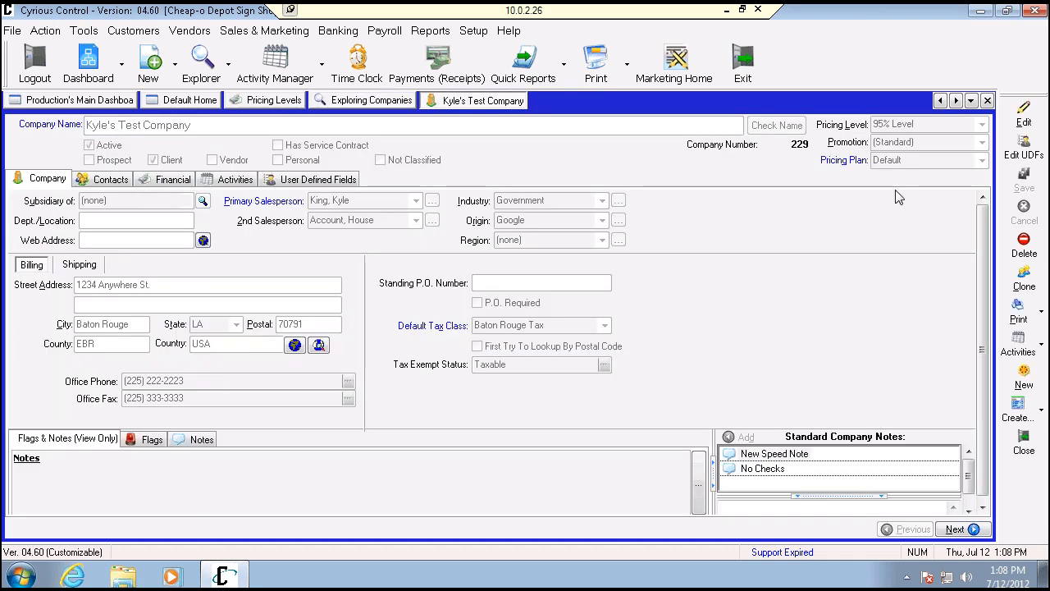
Open the estimate explorer
click(230, 70)
click(267, 96)
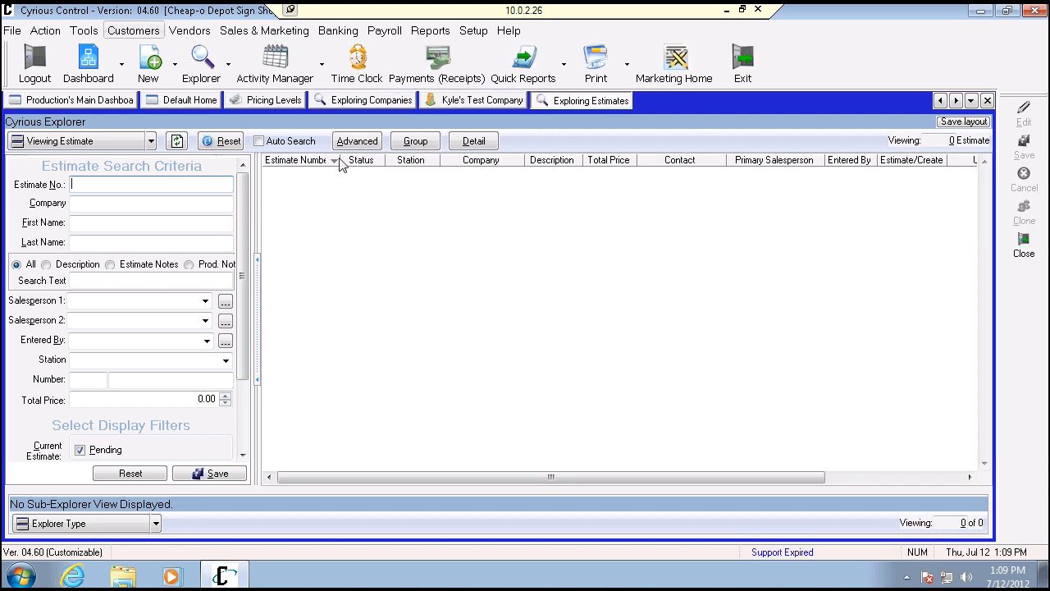
Open the promotions list in the full pricing setup and view the $10 Coupon promotion's settings
click(473, 30)
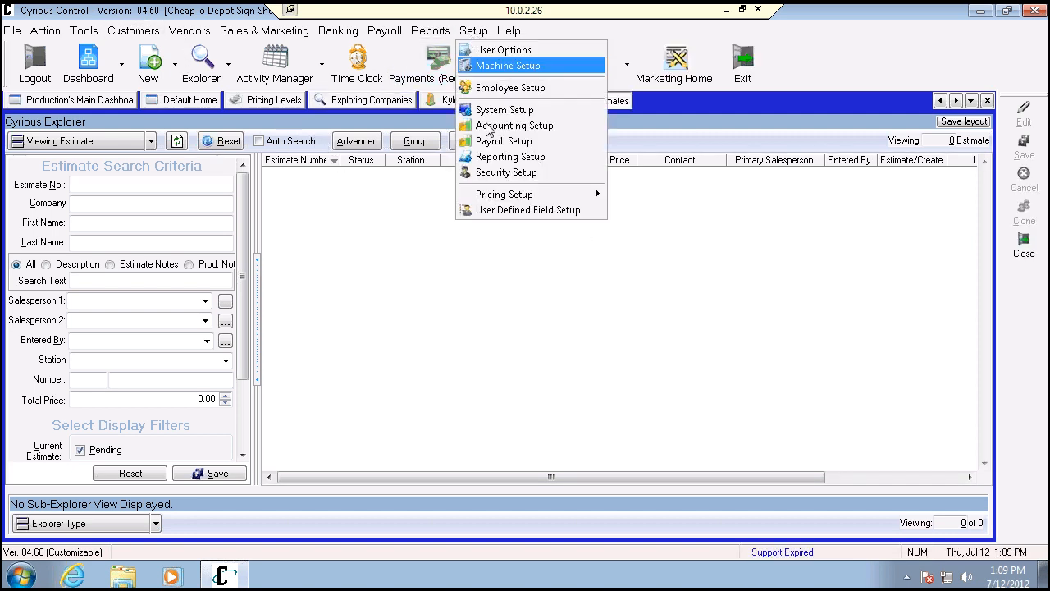
mouse_move(507, 199)
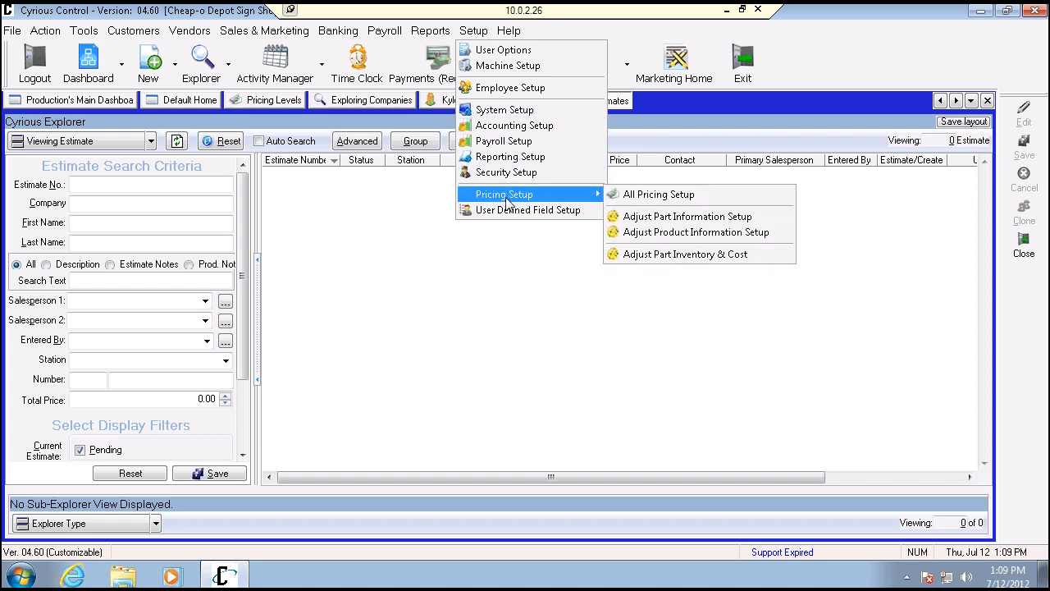
click(647, 201)
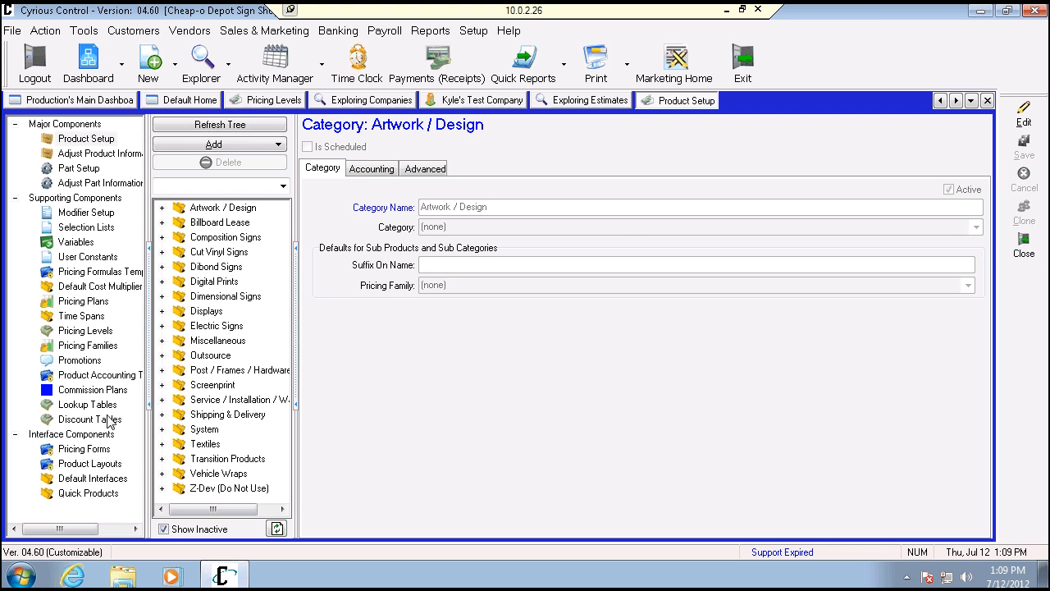
click(86, 360)
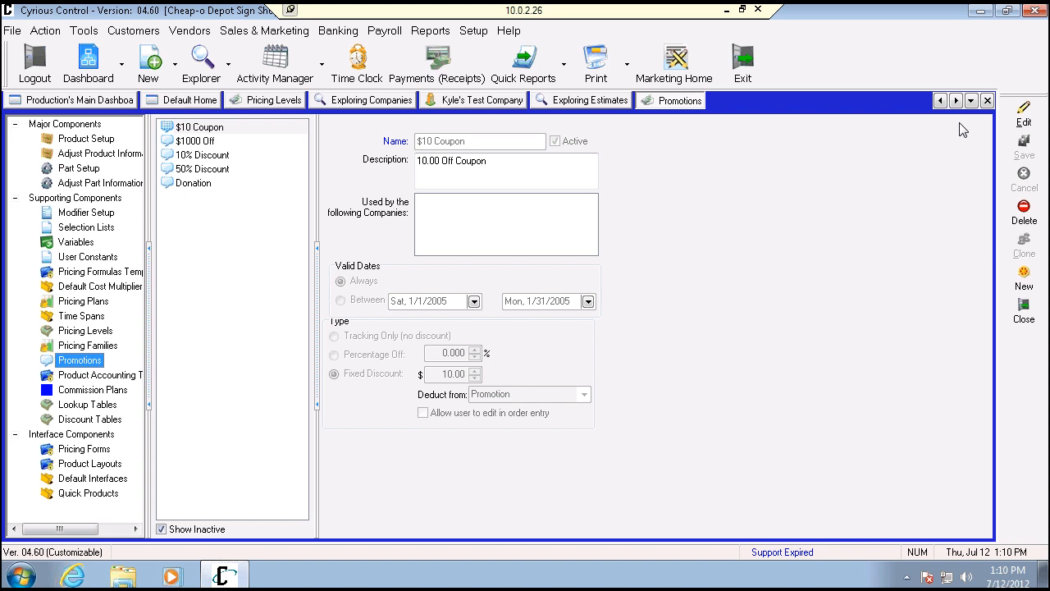
click(200, 129)
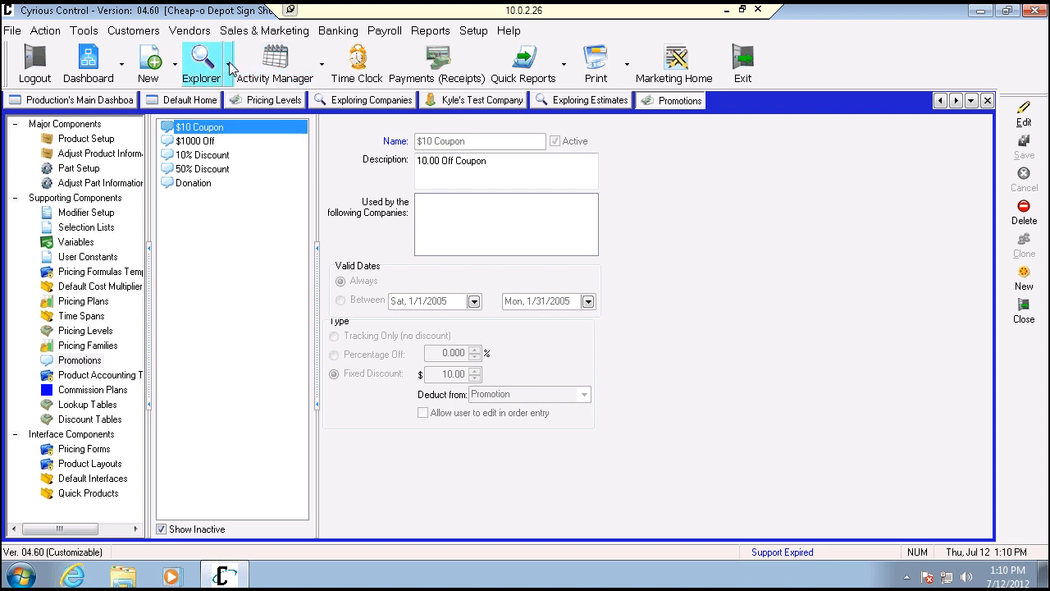
Start a new estimate and add a Roll Sign Print line item from the Digital Prints category
click(175, 66)
click(218, 106)
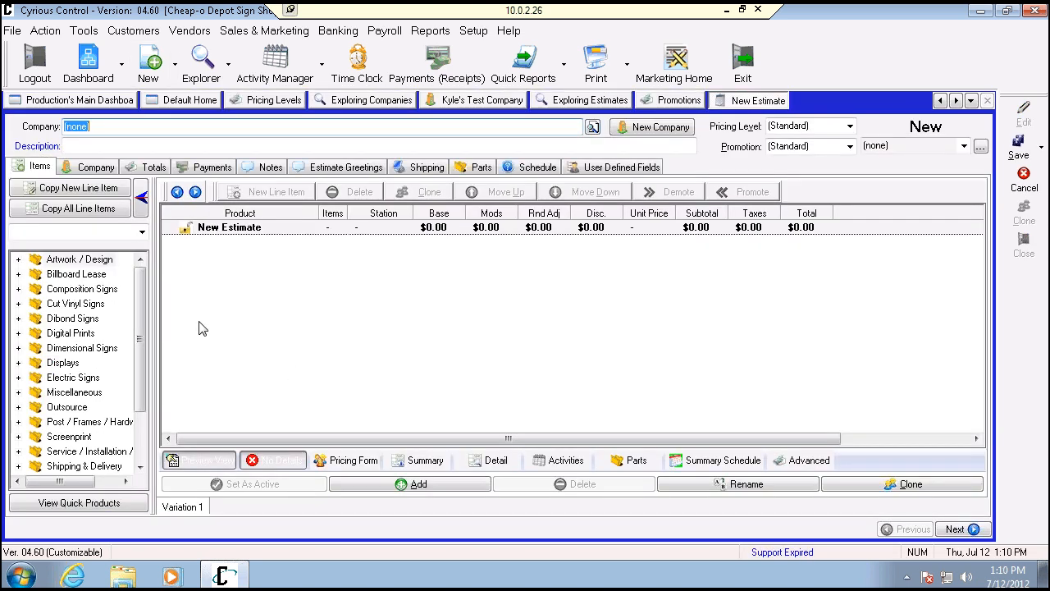
click(18, 333)
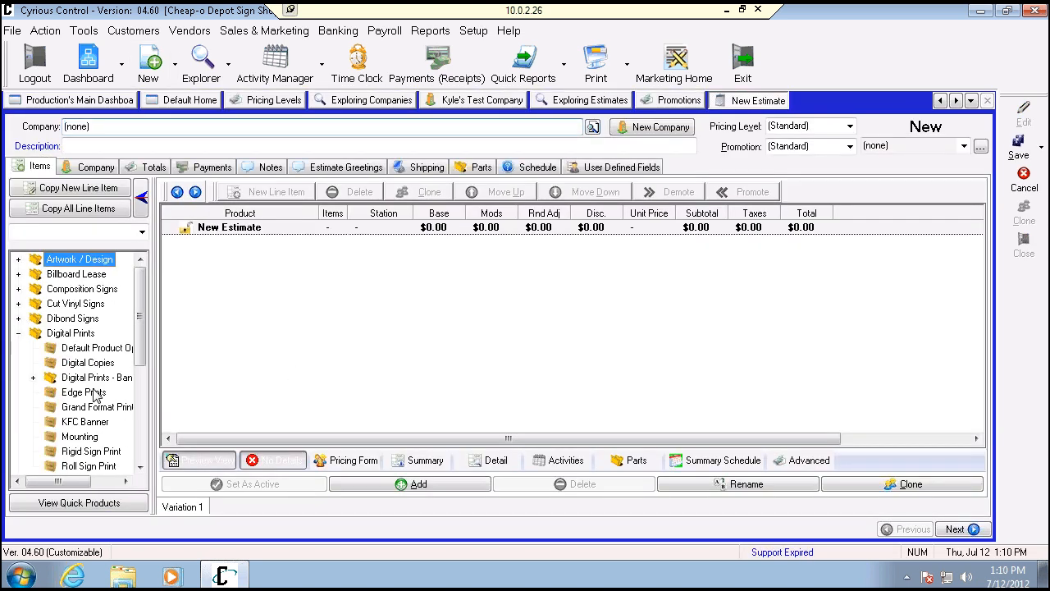
click(101, 465)
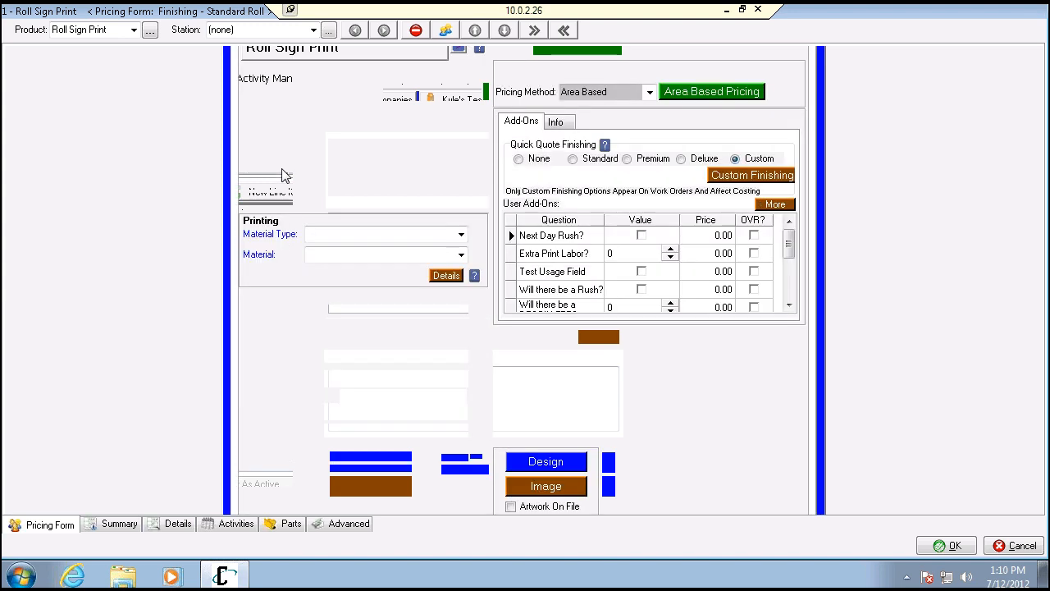
Set the Roll Sign Print's image height and width to 12 inches each
text(12)
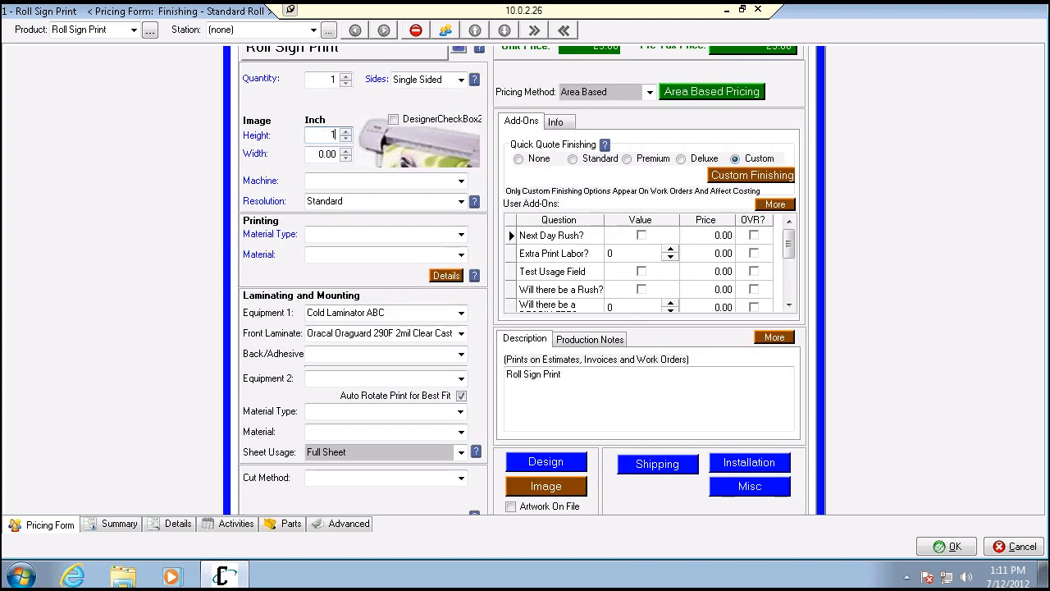
key(Tab)
text(12)
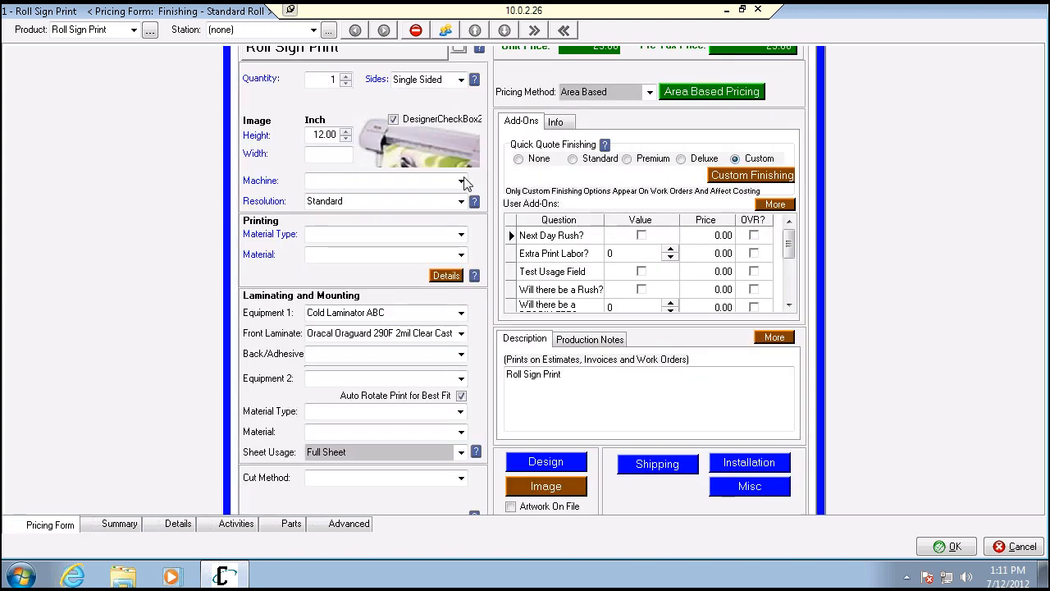
Use the Mimaki JV3 160S machine and Banner material type for the Roll Sign Print and accept the line item
key(Tab)
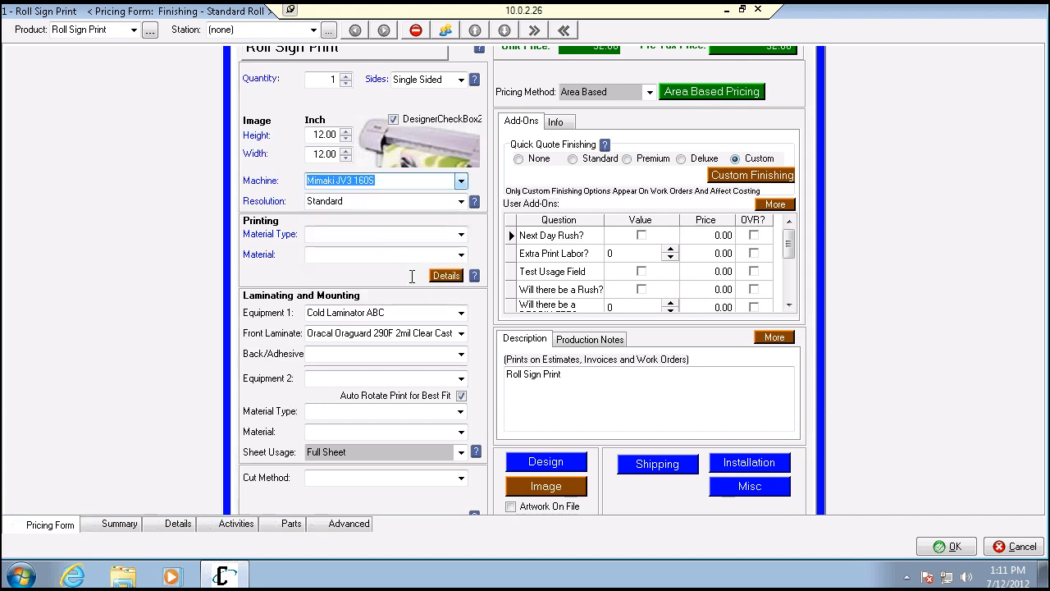
click(461, 235)
click(321, 260)
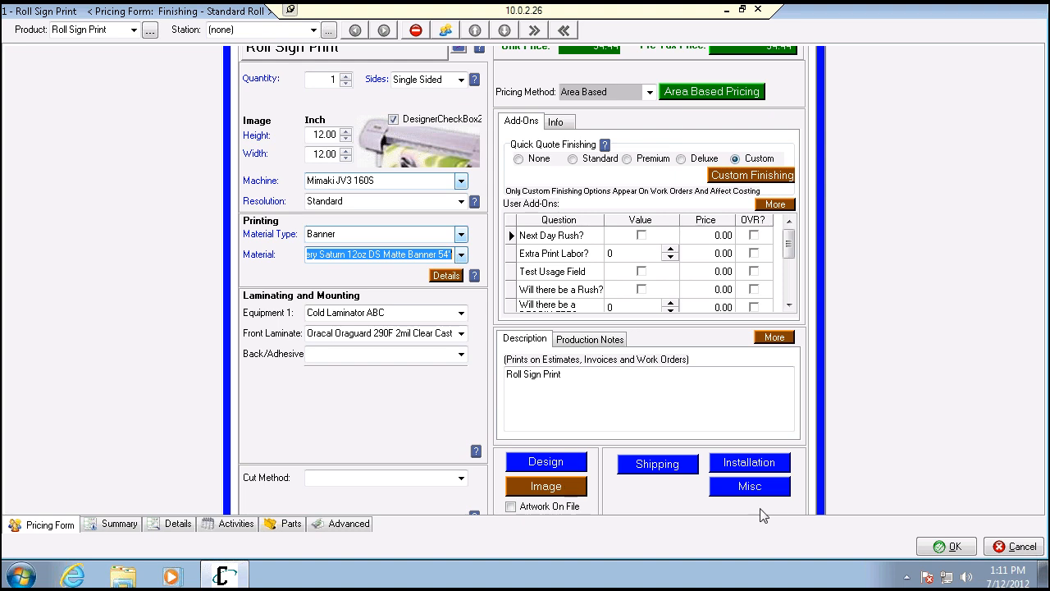
click(946, 547)
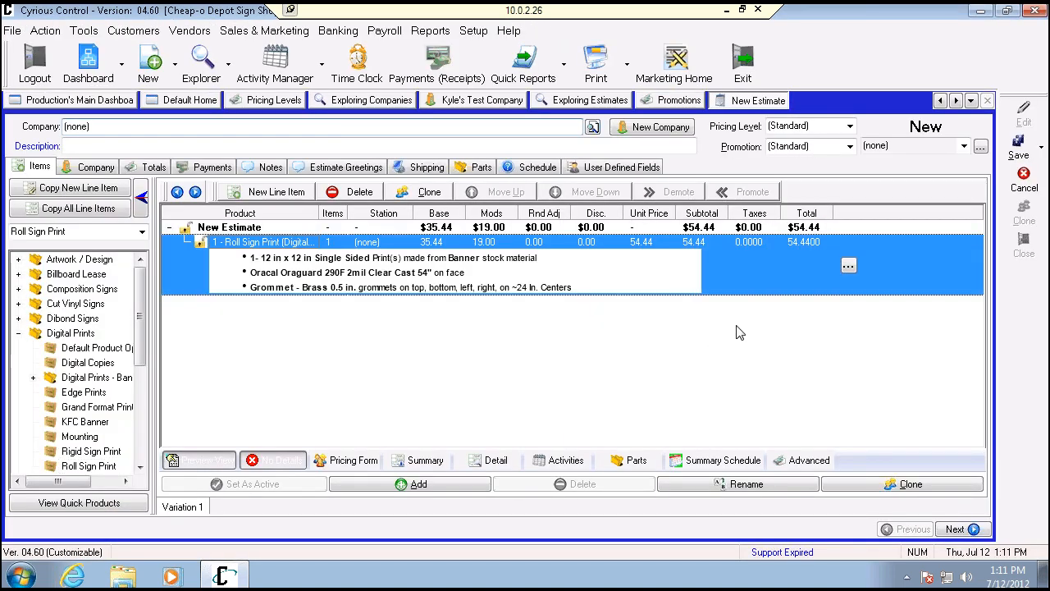
Apply the $10 Coupon promotion to the new estimate and replace it with the 10% Discount promotion, removing the coupon line item
click(851, 148)
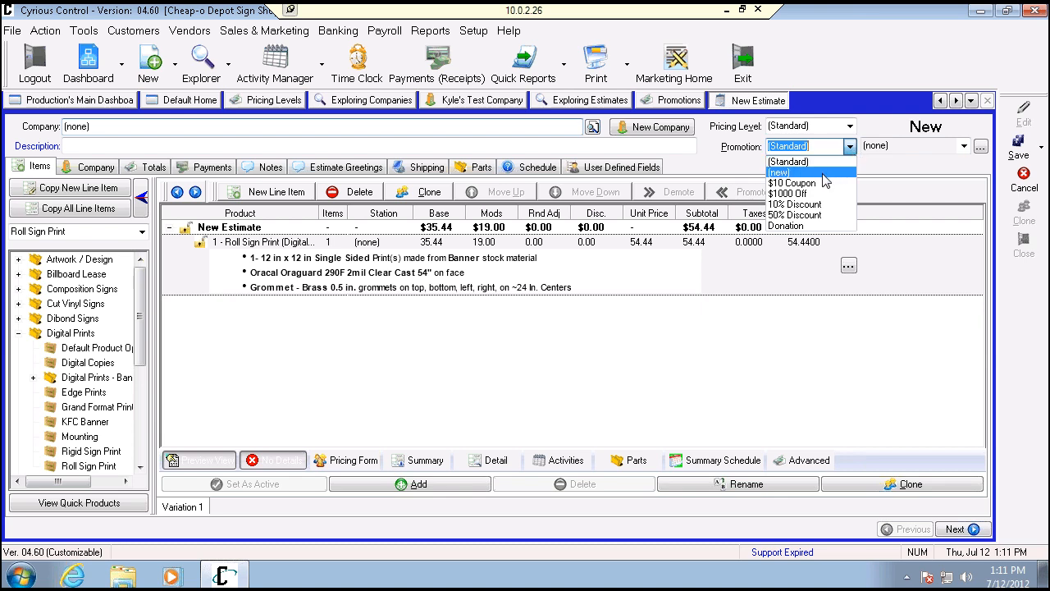
click(811, 183)
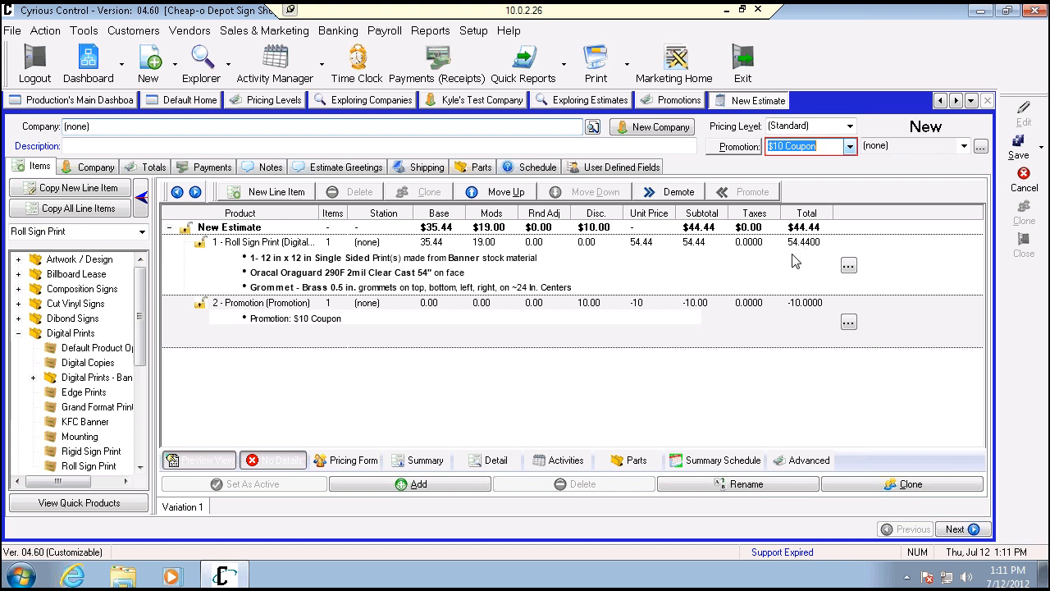
click(852, 155)
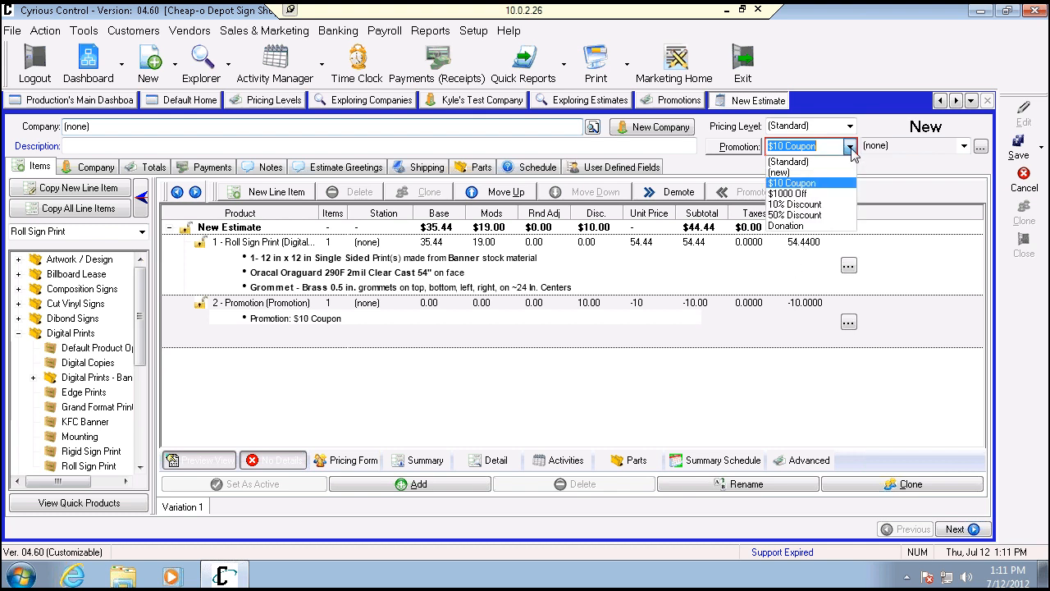
click(819, 205)
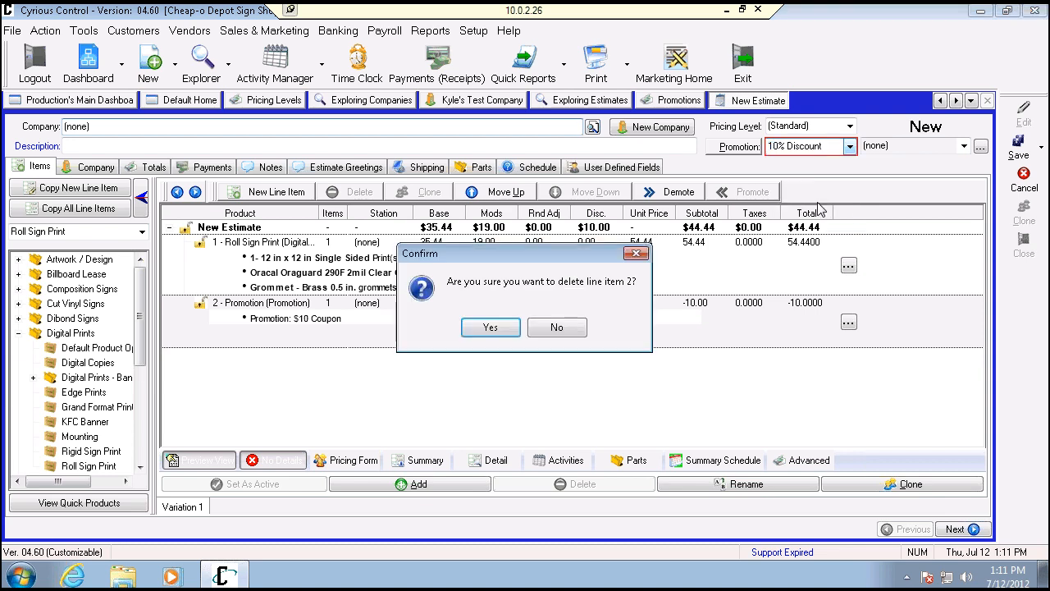
click(491, 329)
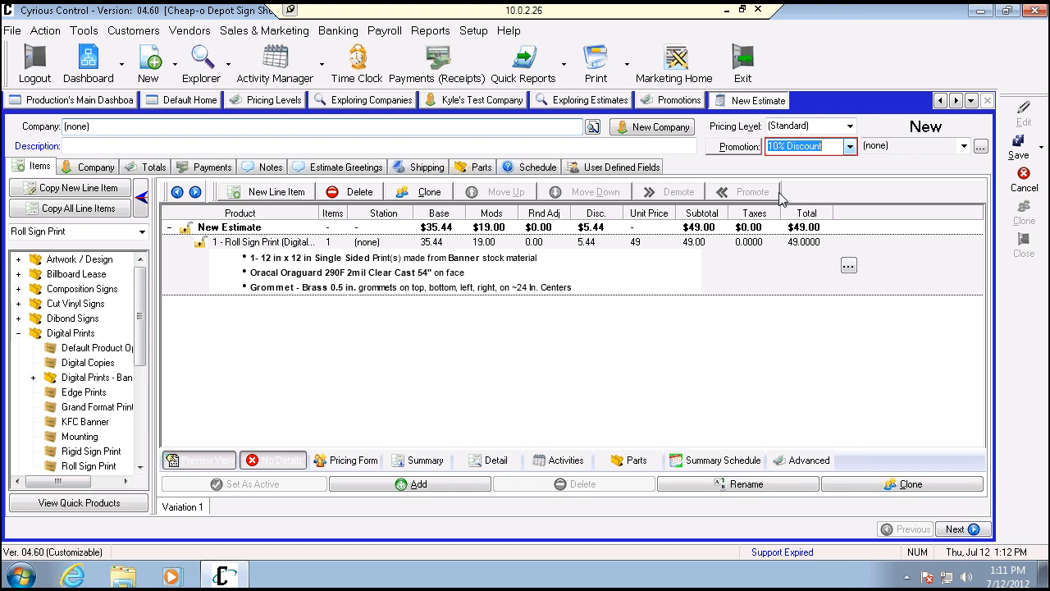
Discard the new estimate without saving and refresh the list of existing estimates in the estimate explorer
click(1015, 187)
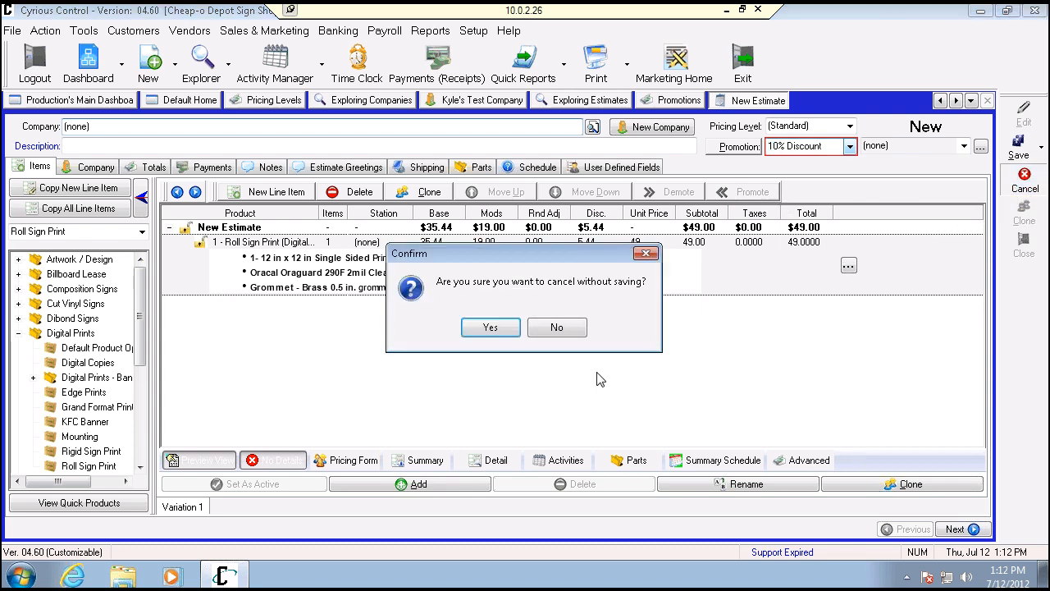
click(492, 329)
click(402, 99)
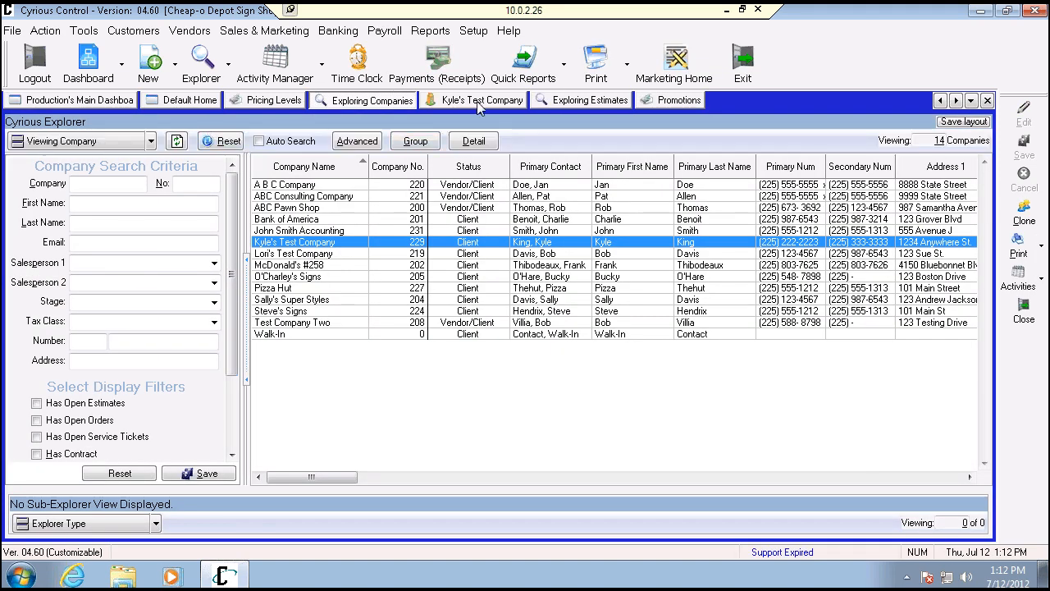
click(563, 105)
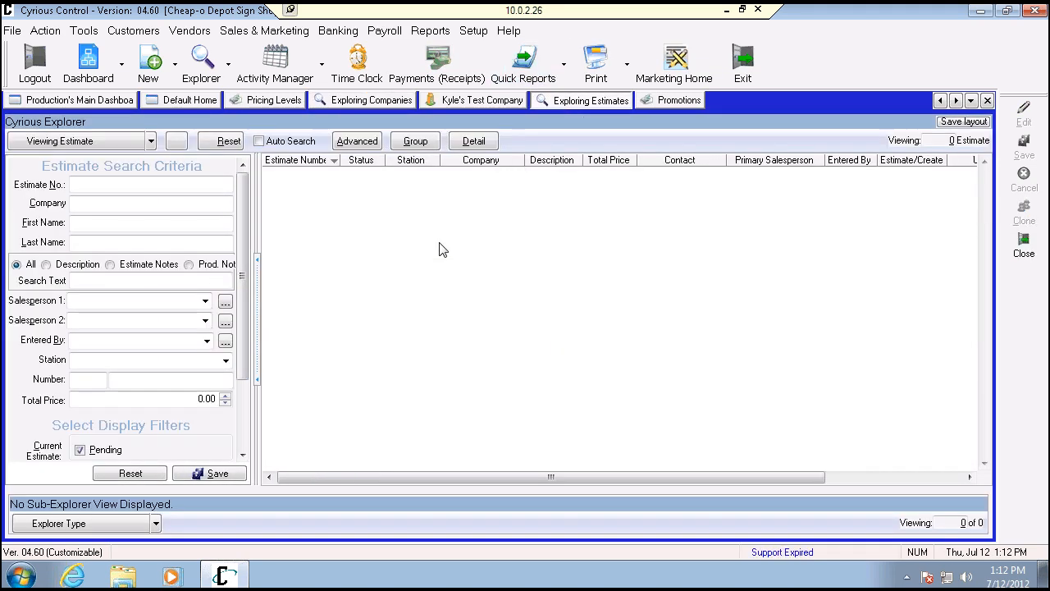
click(177, 142)
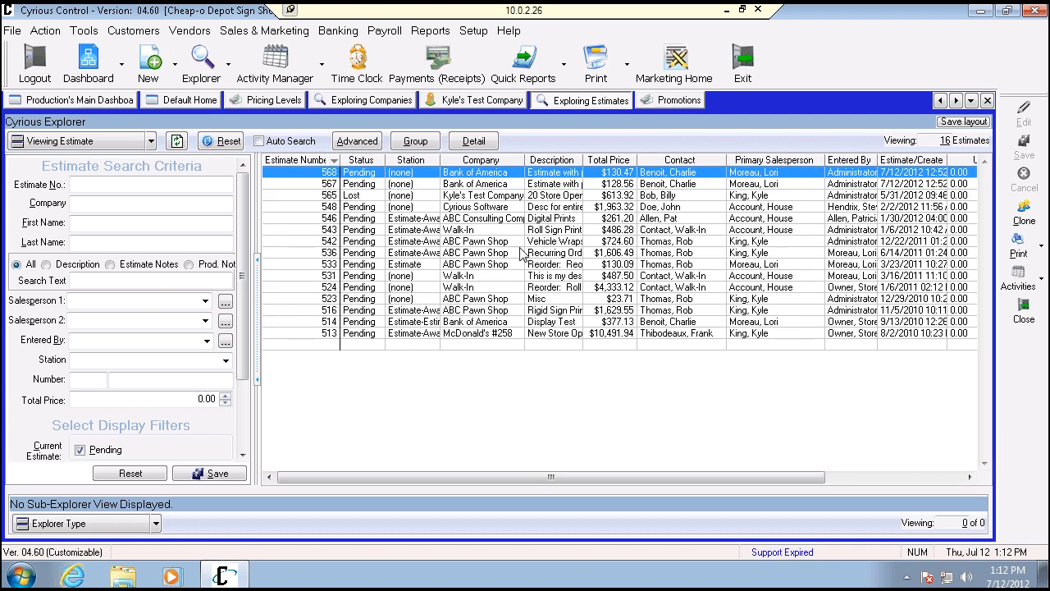
Open the two Bank of America estimates described as "Estimate with promotion" and "Estimate with pricing level"
double_click(547, 186)
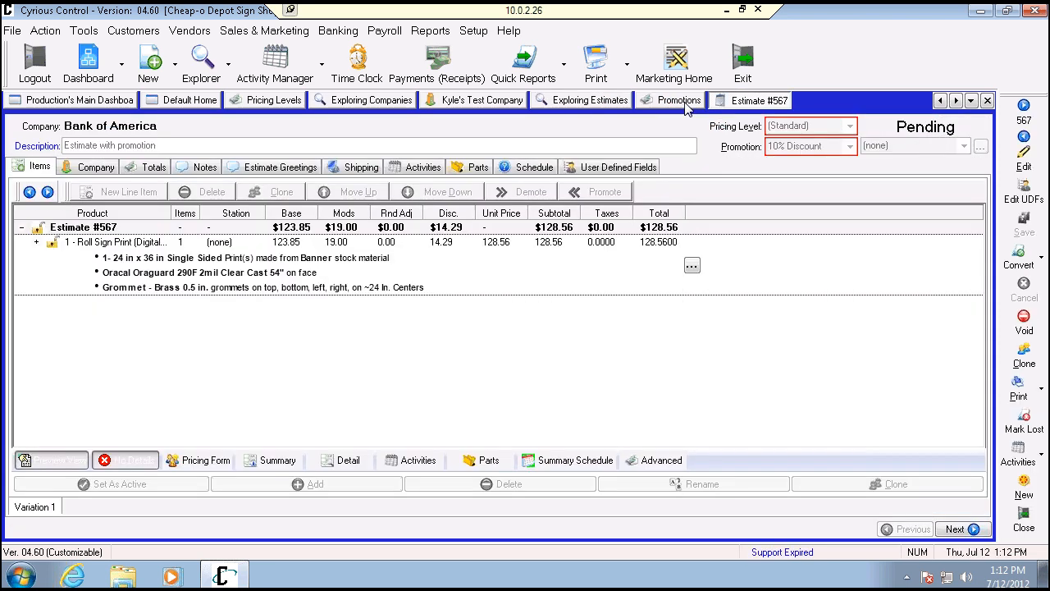
click(679, 101)
click(591, 100)
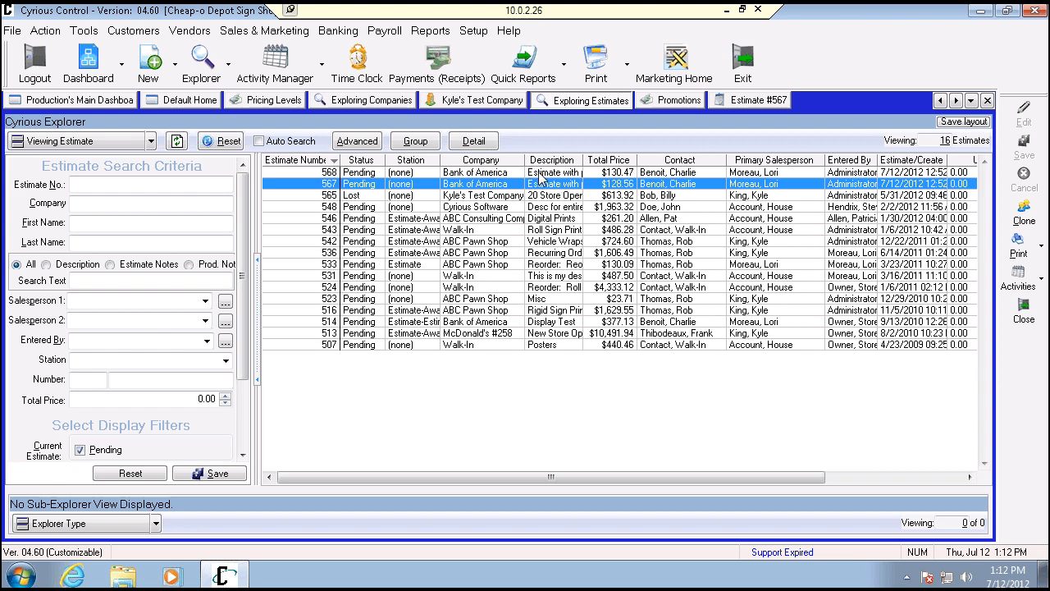
click(539, 174)
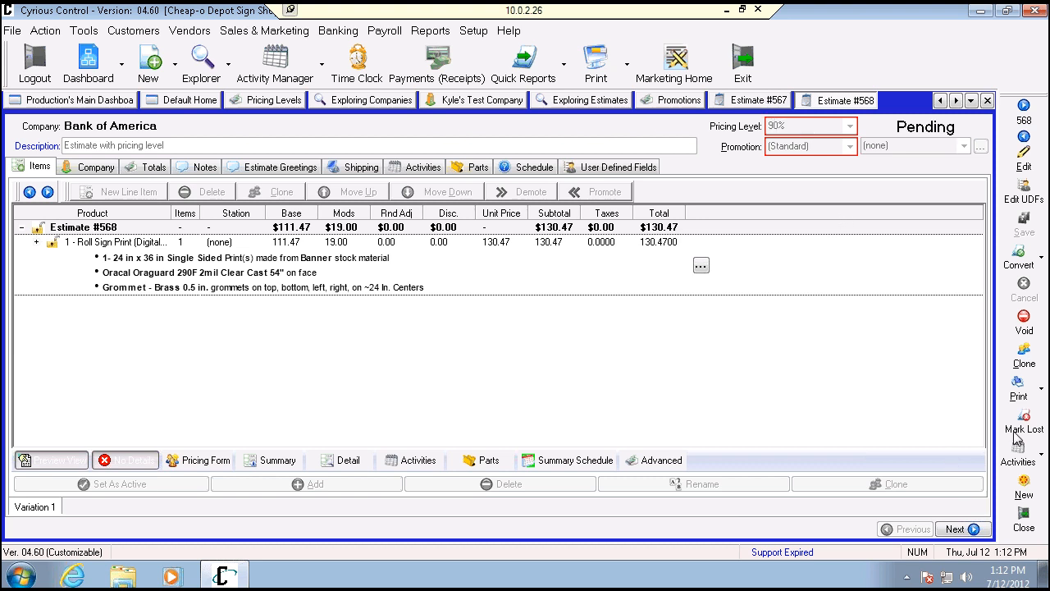
Preview the Standard Estimate report for the pricing level estimate and view its unit price and subtotal columns
click(1020, 386)
click(915, 399)
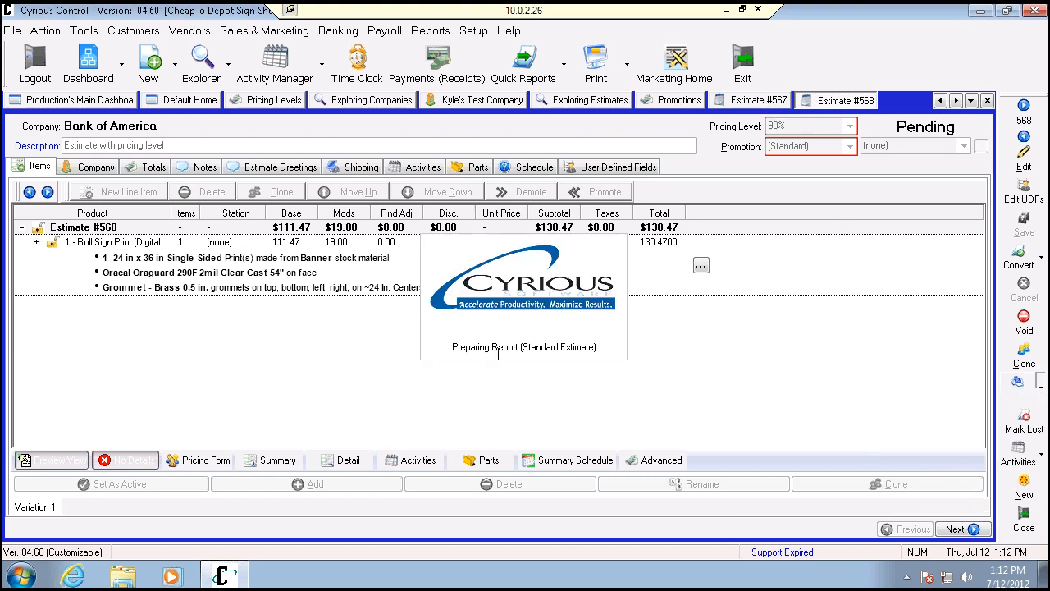
click(307, 508)
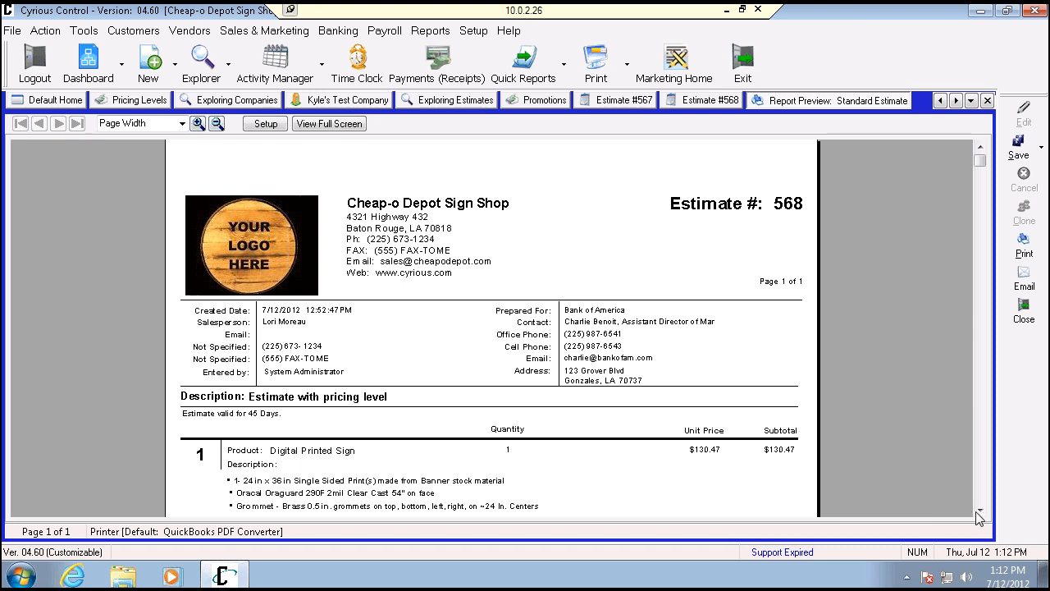
click(980, 511)
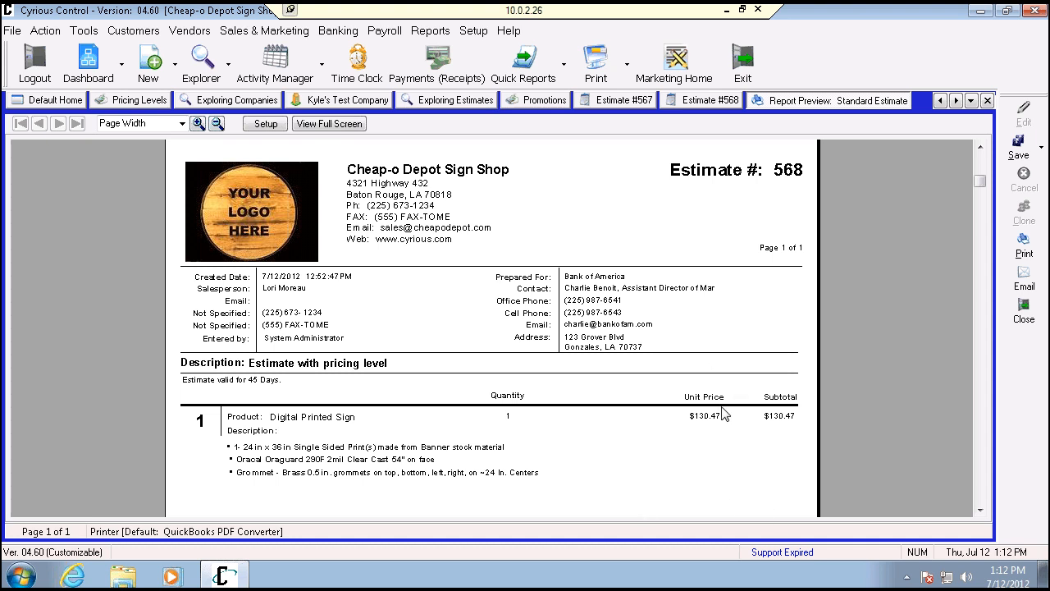
Preview the Standard Estimate report for the promotion estimate to examine how its discount is shown
click(639, 100)
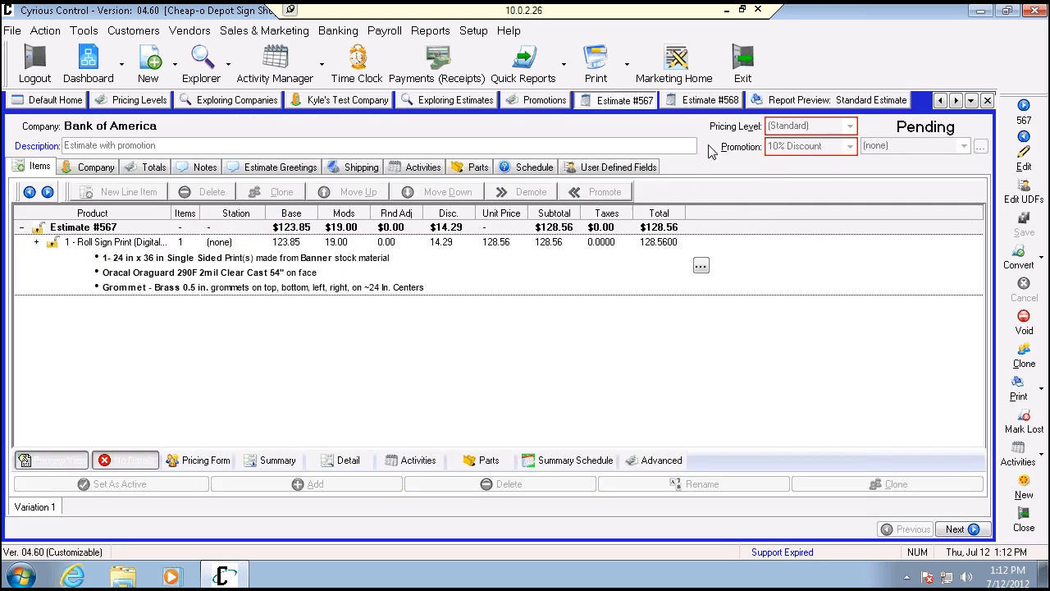
click(1035, 396)
click(936, 399)
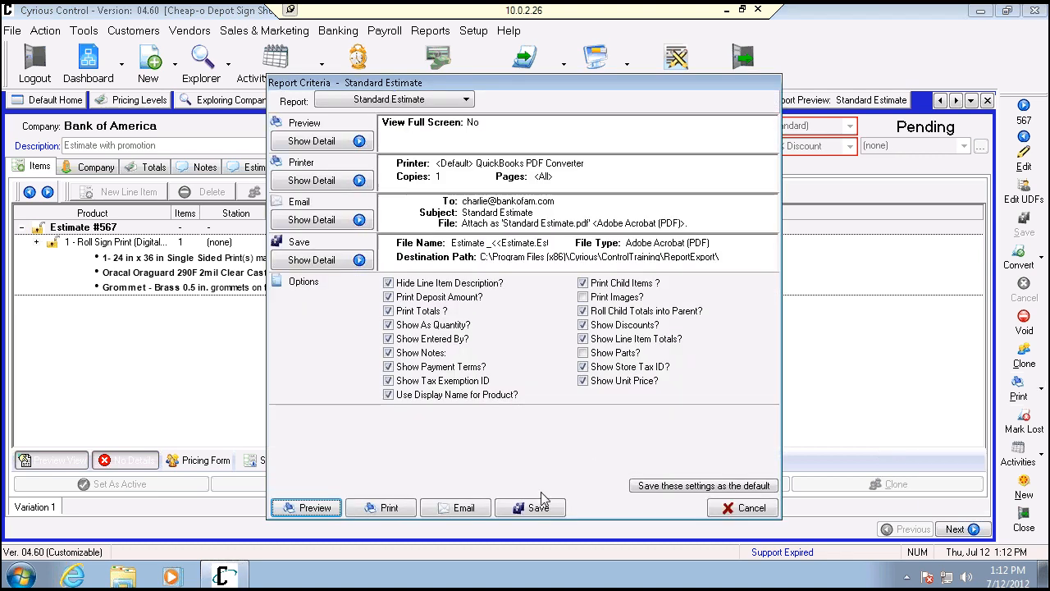
click(301, 514)
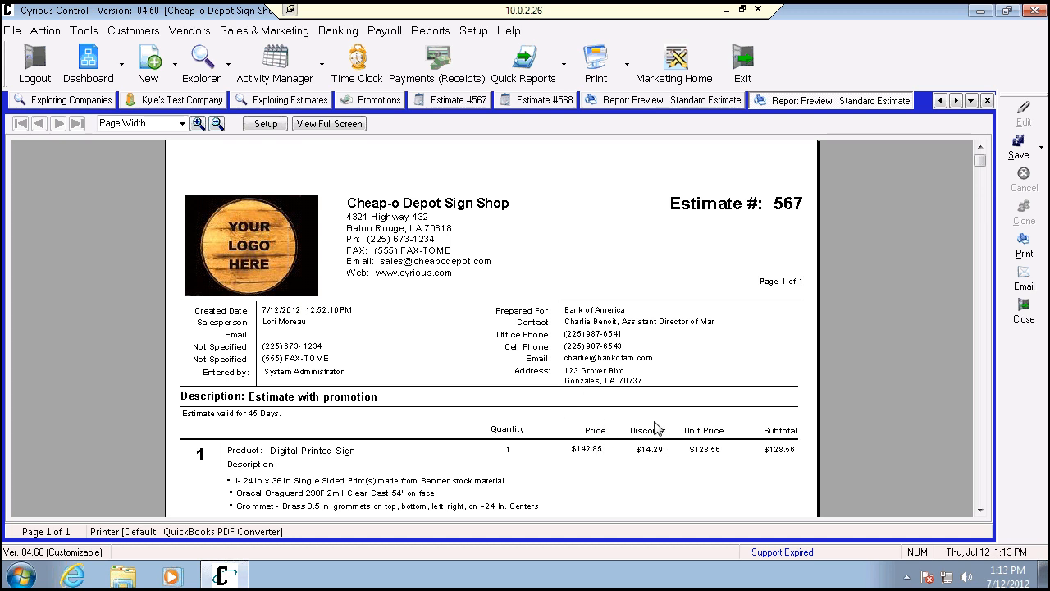
Close both report previews, both estimates, and the open promotions, explorer, company and pricing levels screens, returning to Default Home
click(988, 100)
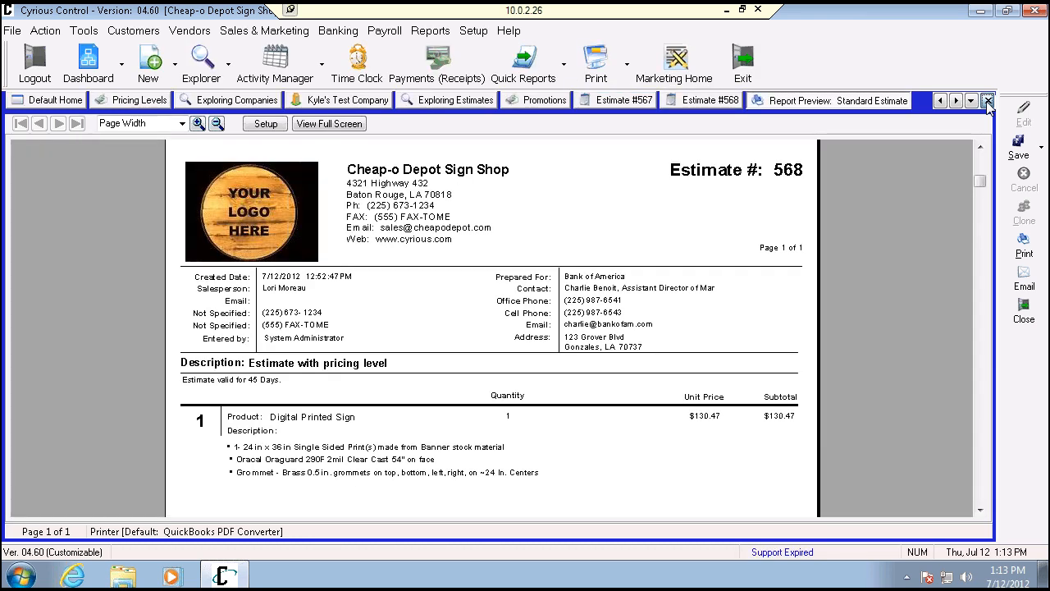
click(988, 100)
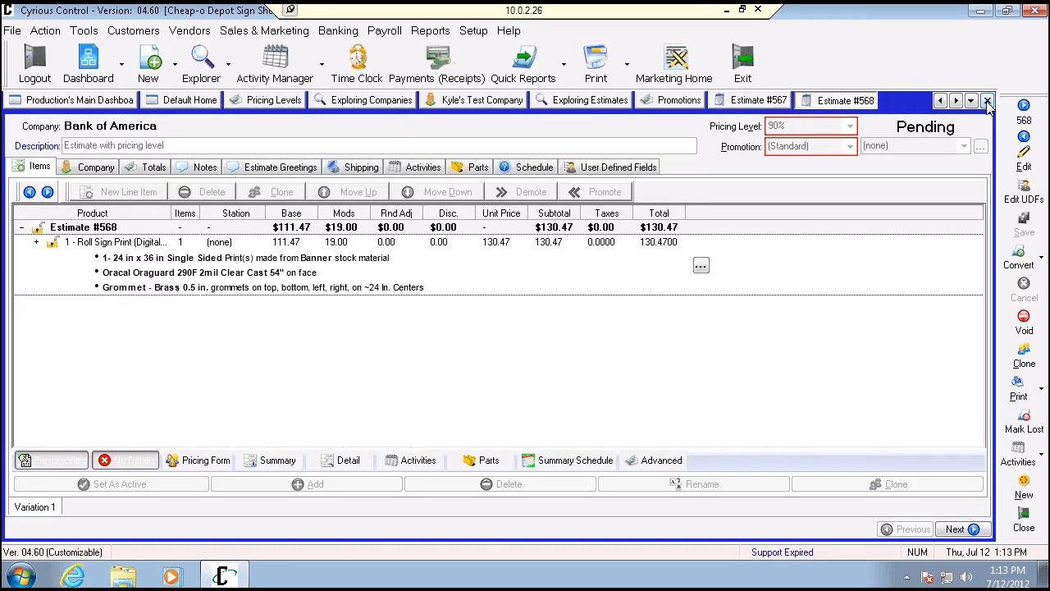
click(988, 100)
click(988, 100)
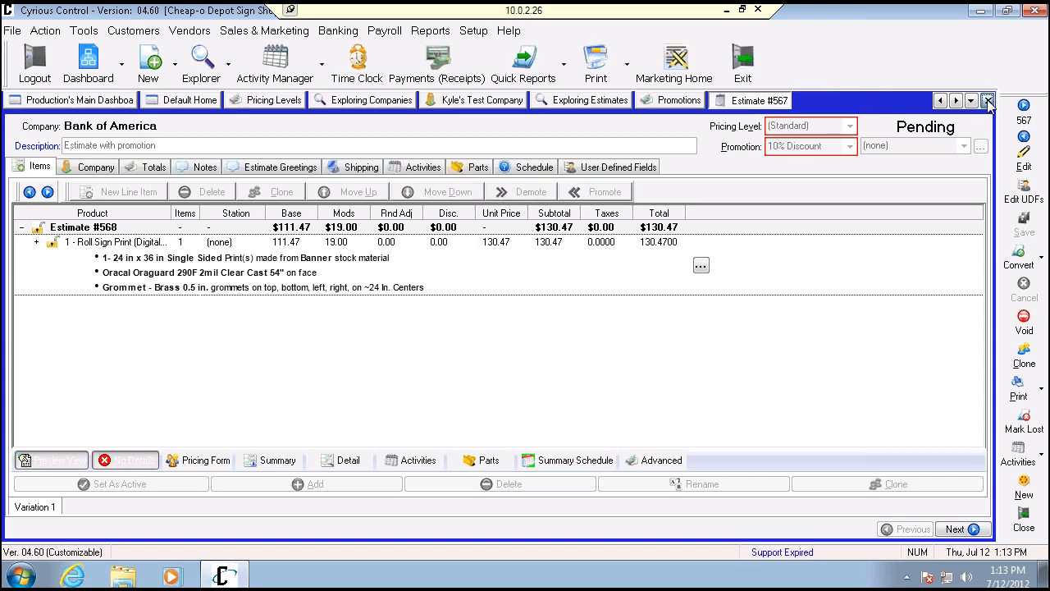
click(988, 100)
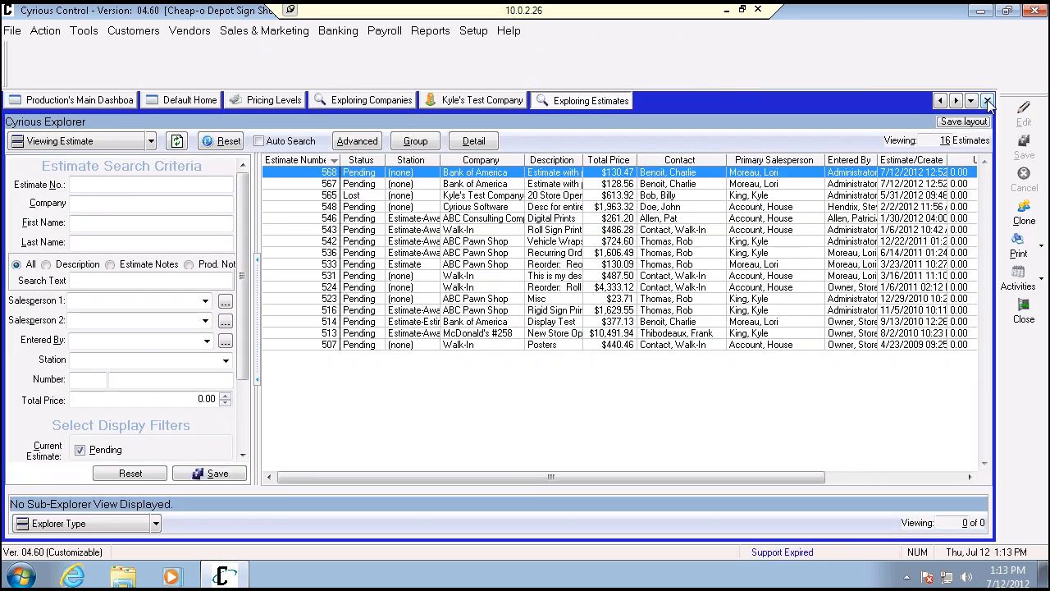
click(988, 100)
click(988, 100)
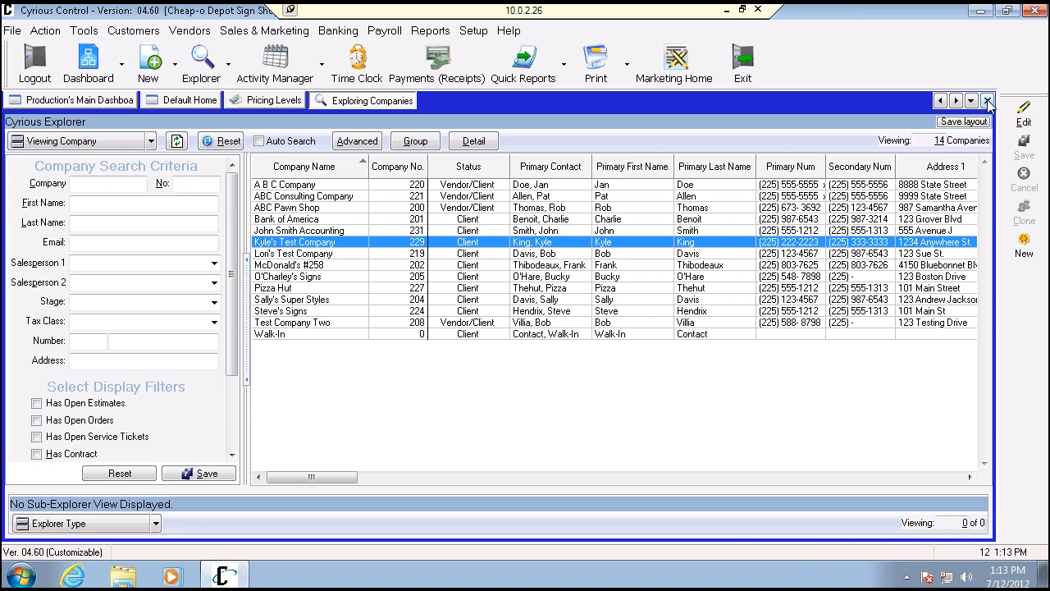
click(988, 100)
click(988, 100)
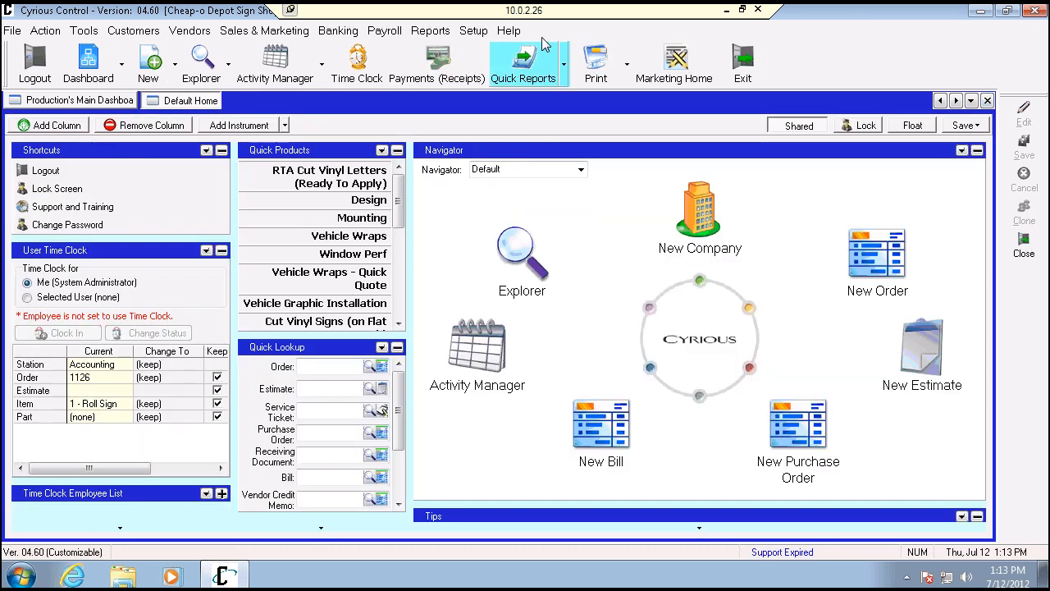
Open the lookup tables in the full pricing setup
click(481, 33)
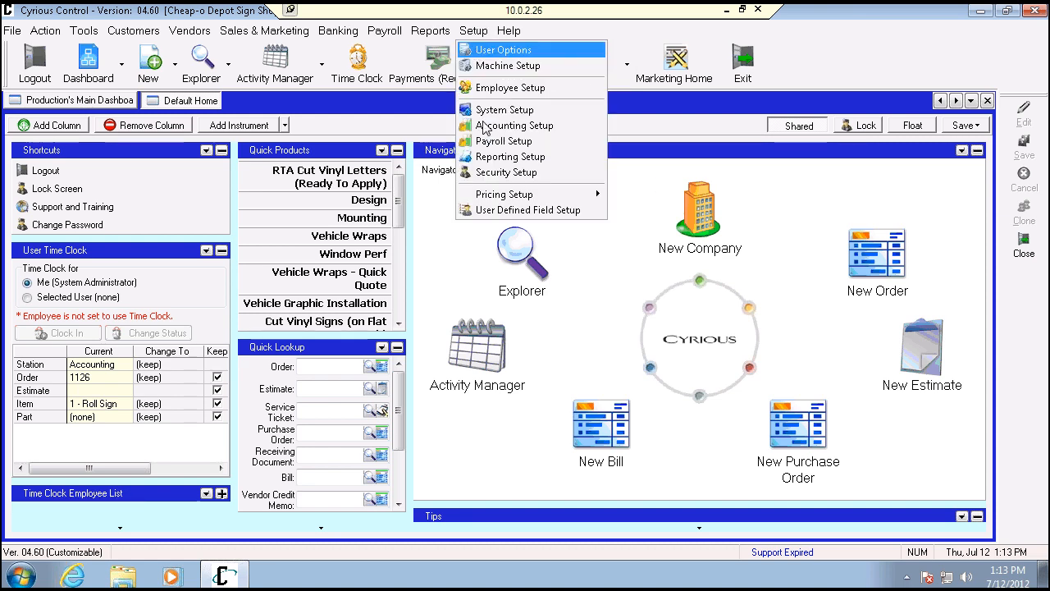
mouse_move(574, 195)
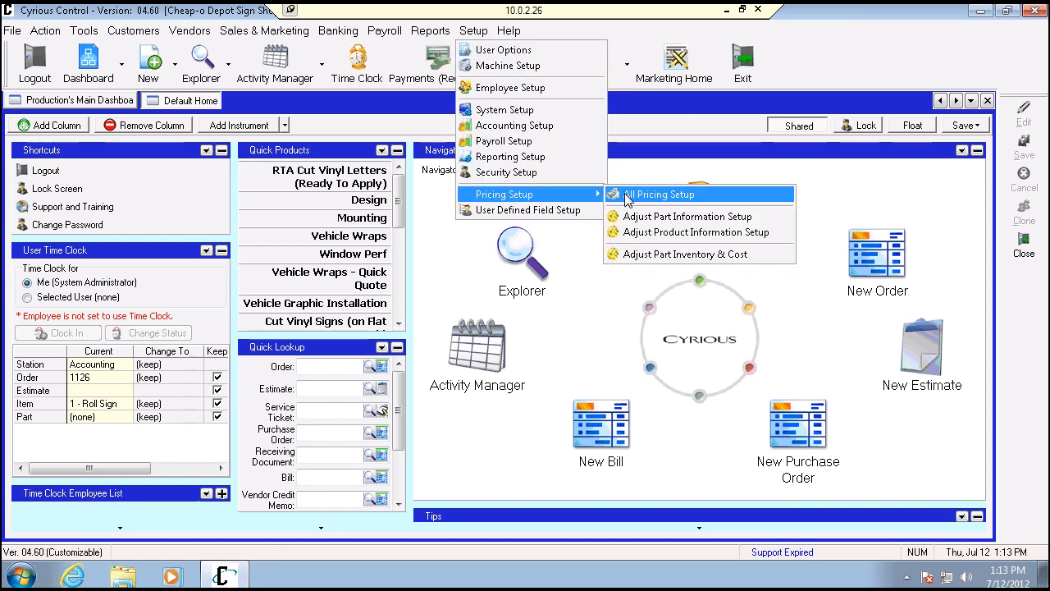
click(656, 195)
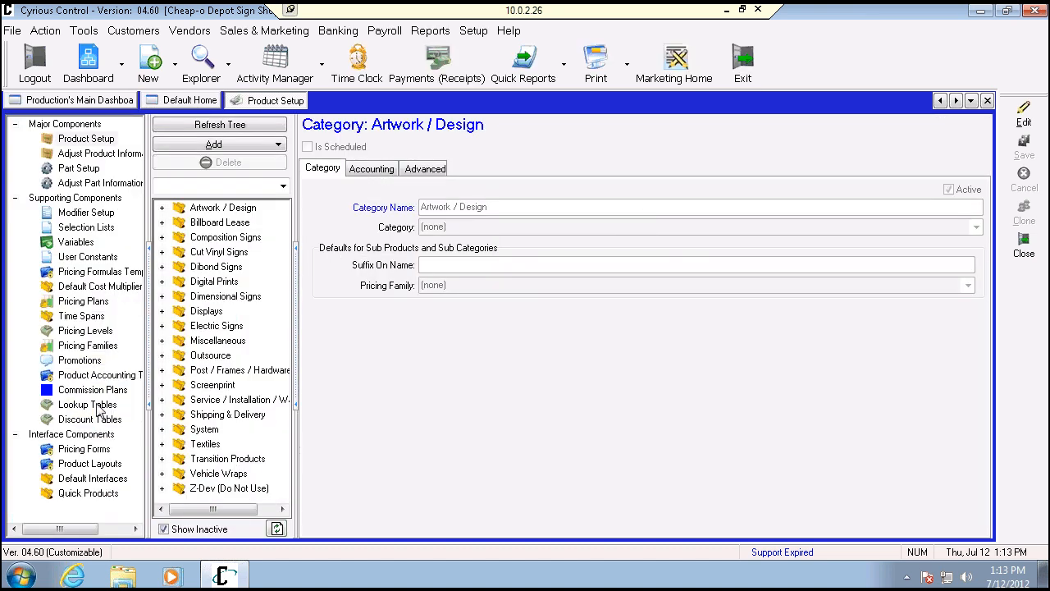
click(92, 407)
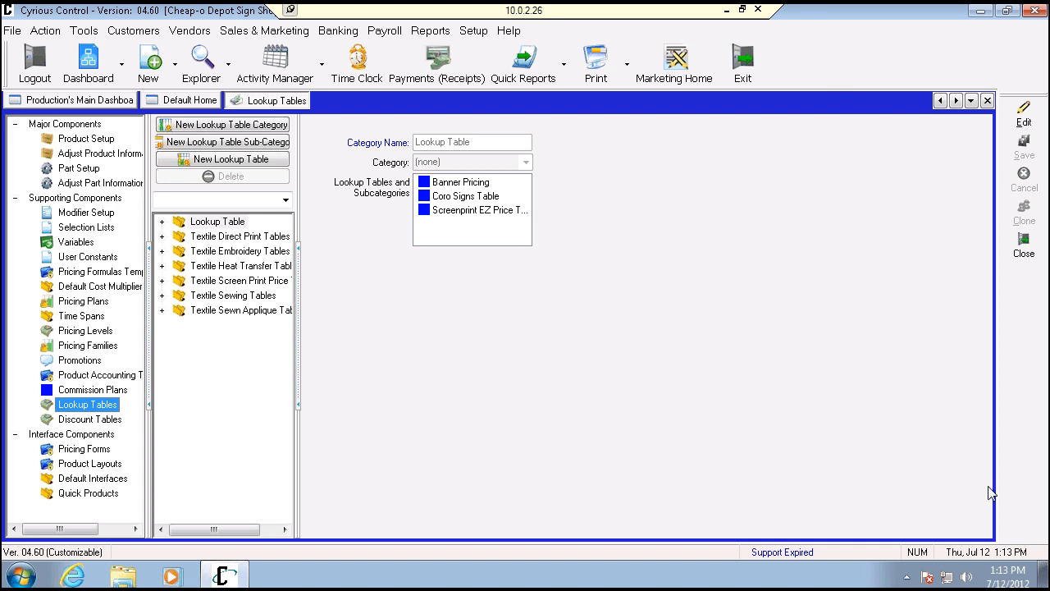
View the Banner Pricing and Coro Signs tables in the Lookup Table category and return to the category's overview
click(162, 223)
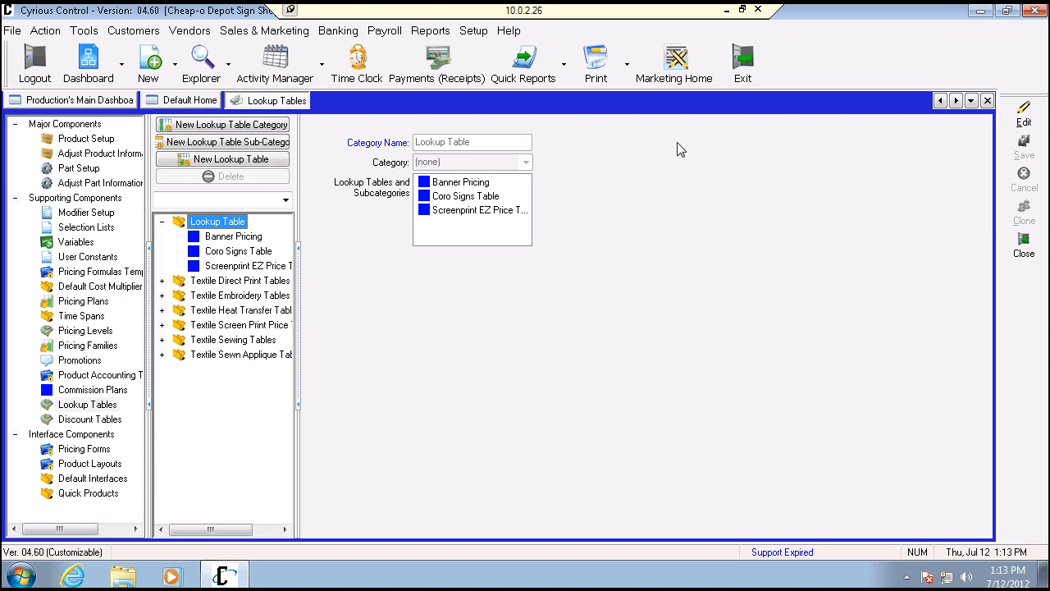
click(246, 237)
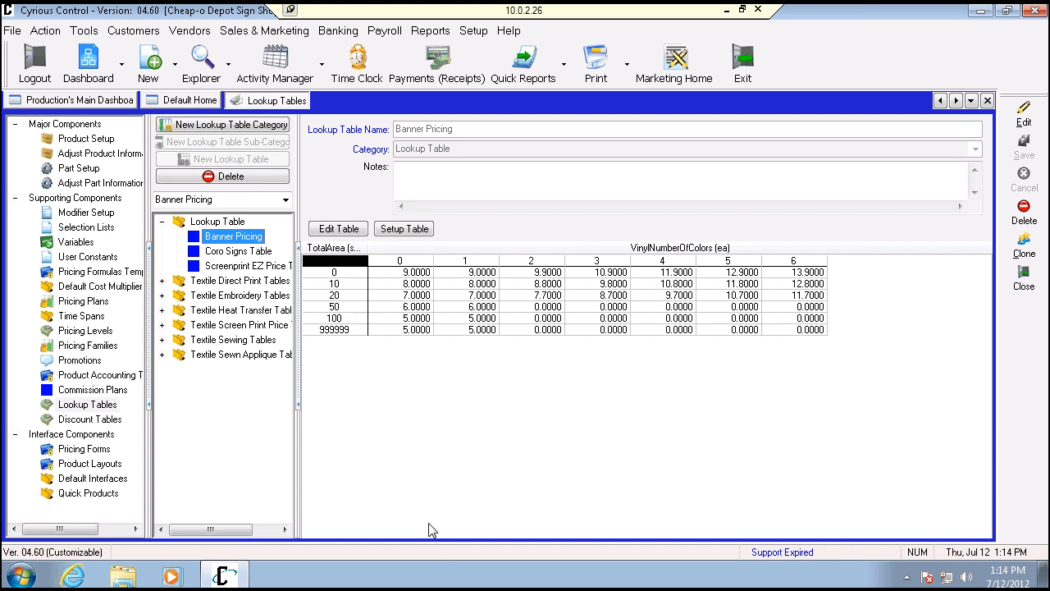
click(245, 252)
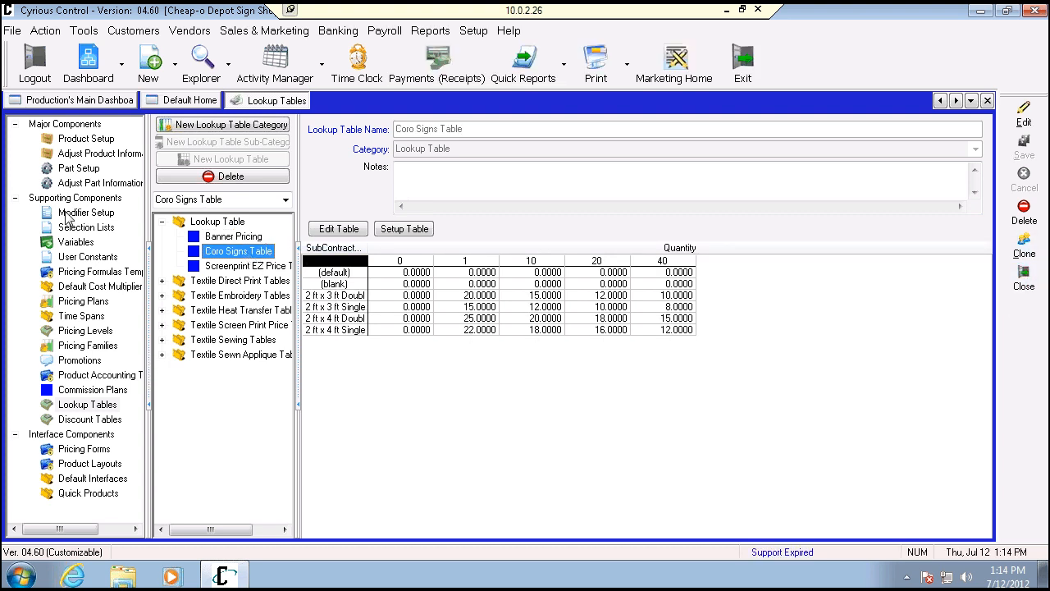
click(230, 223)
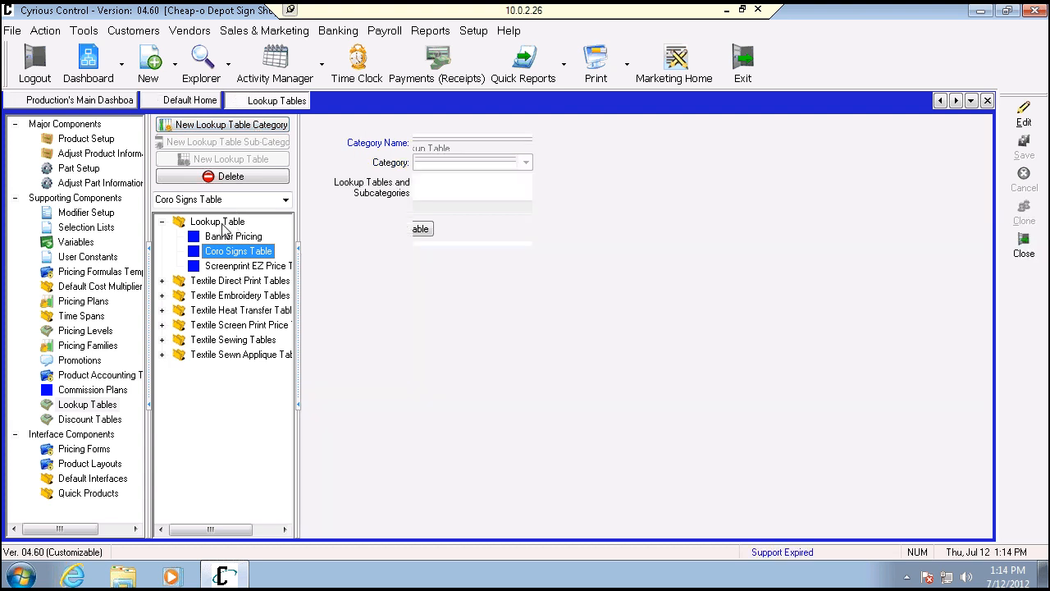
click(253, 163)
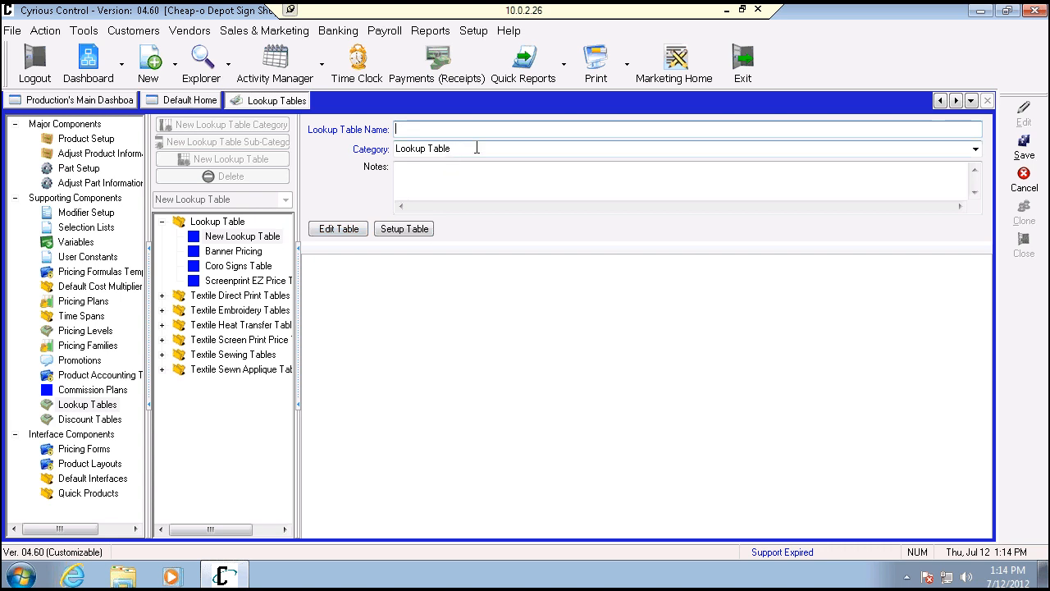
text(Coro Part2)
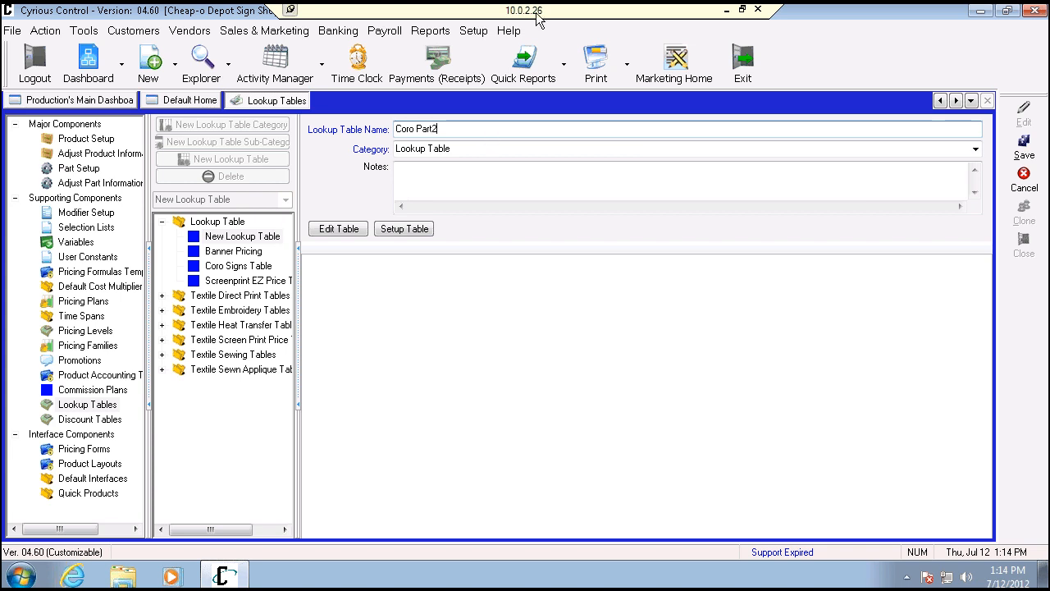
click(402, 233)
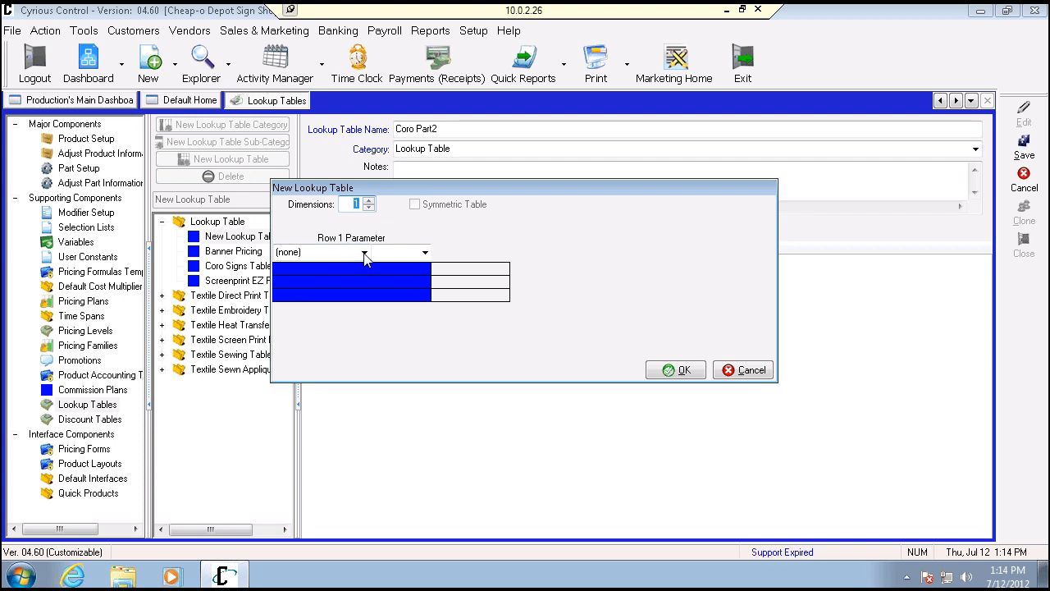
click(364, 253)
drag(365, 271, 368, 318)
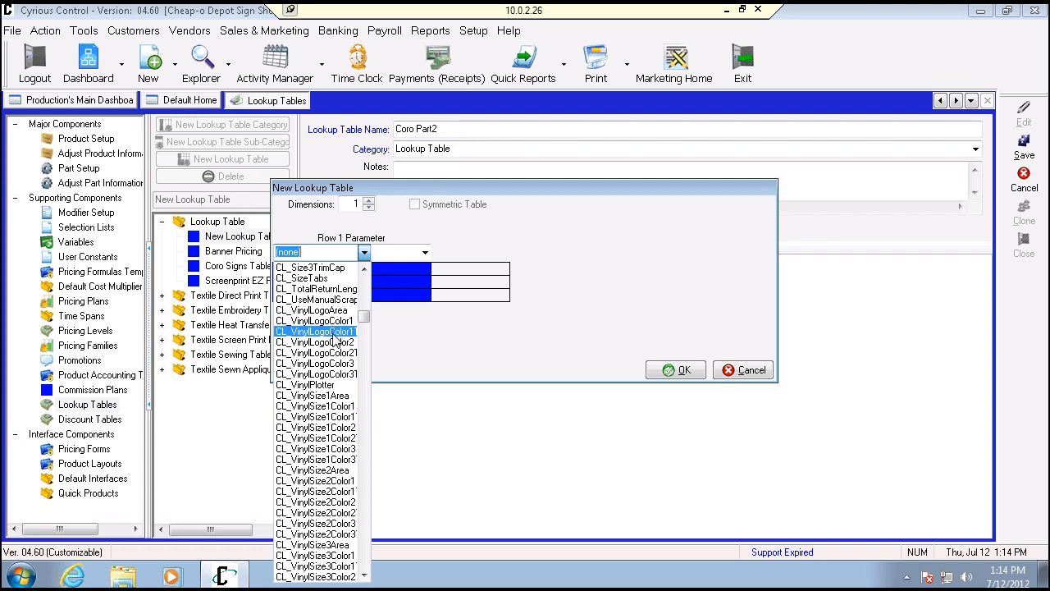
text(Originals)
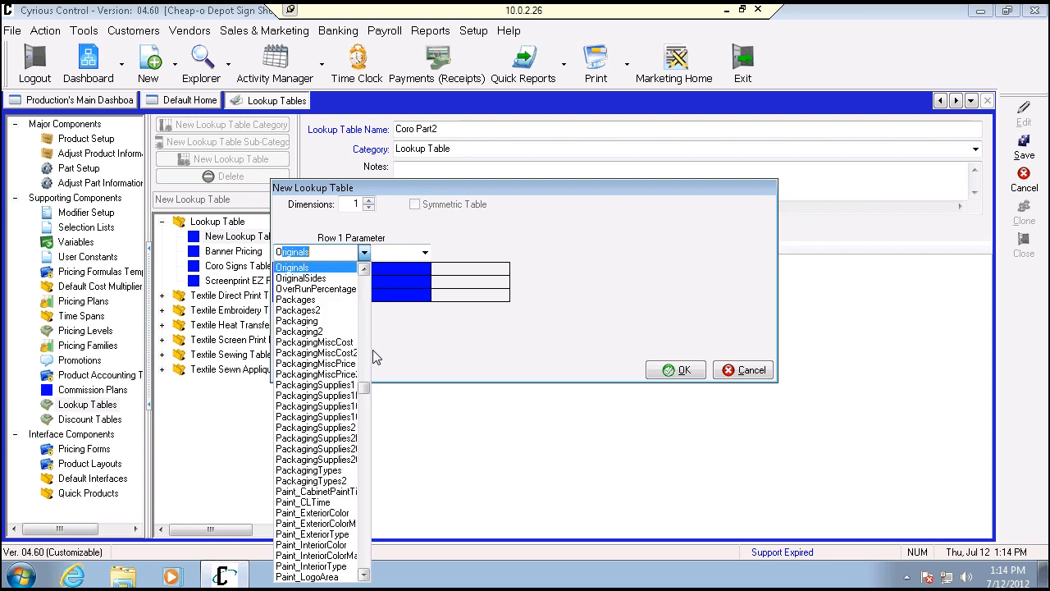
click(738, 371)
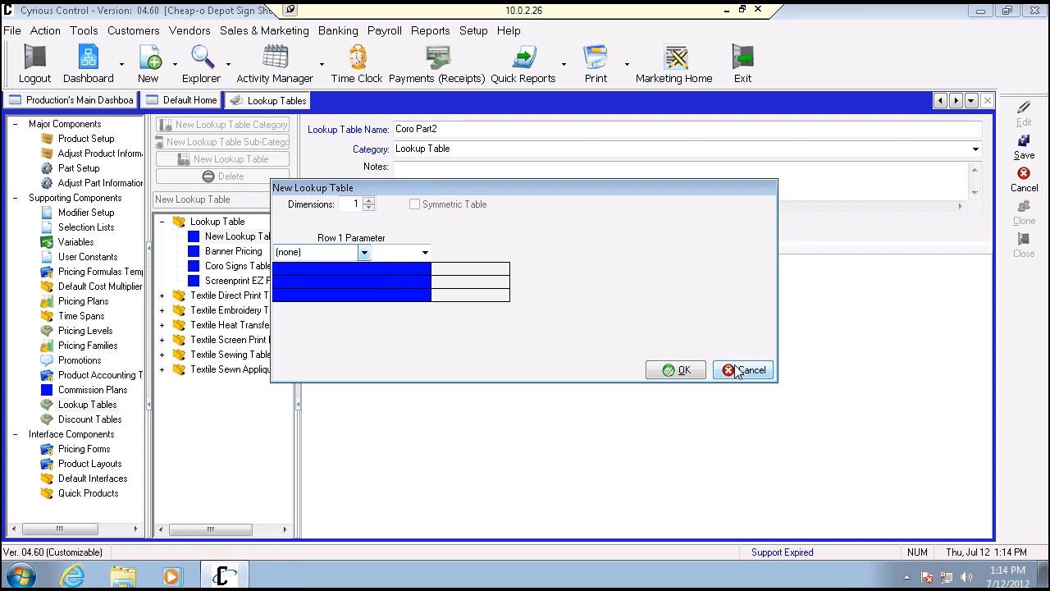
click(741, 370)
click(1024, 181)
click(517, 330)
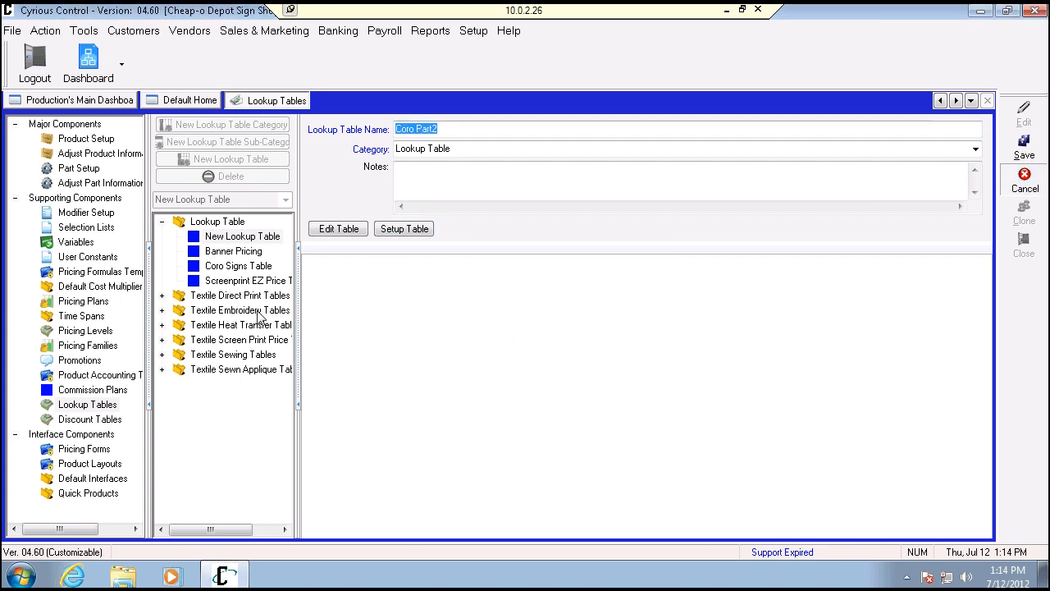
Review the Coro Signs Table's entries and its setup, including the row parameter and column variable
click(238, 251)
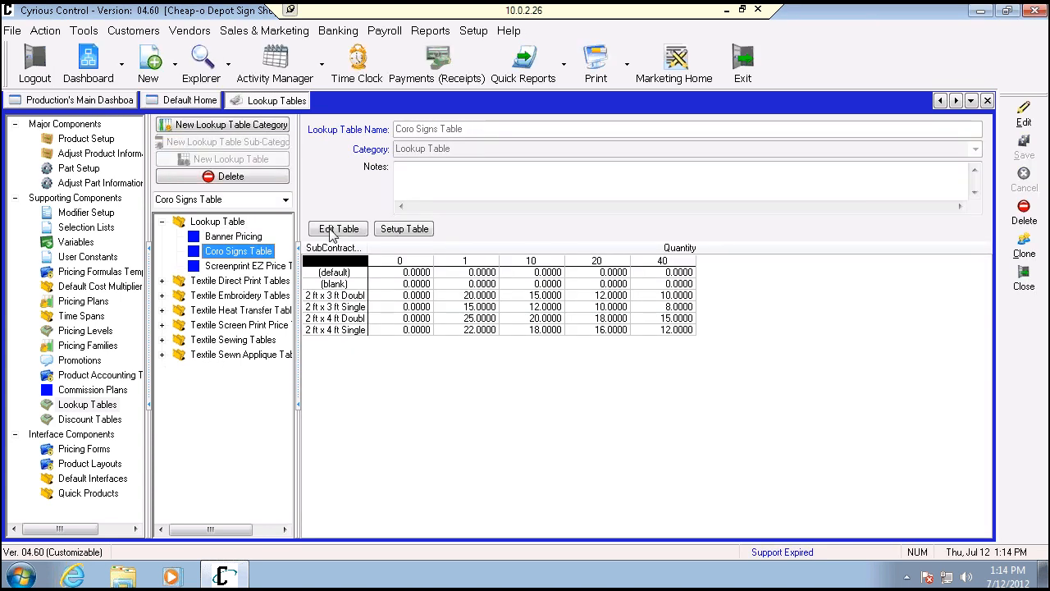
click(335, 232)
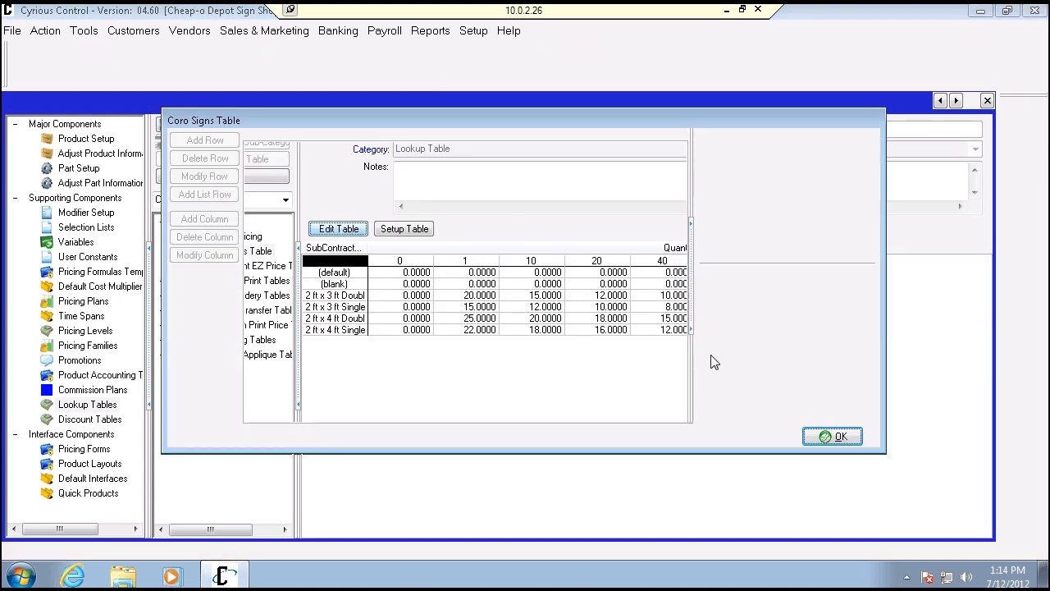
click(850, 439)
click(393, 232)
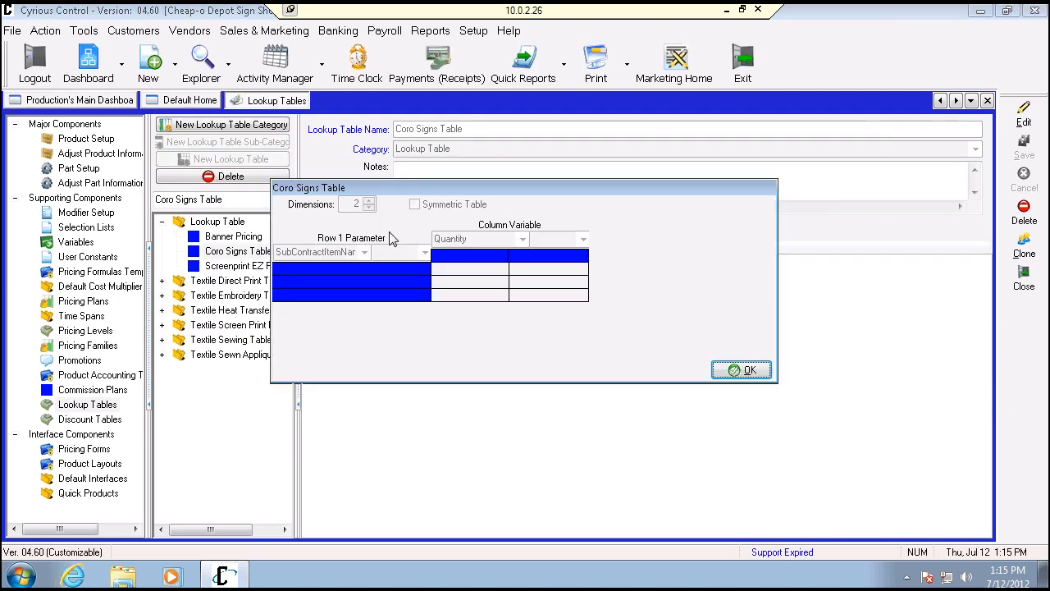
click(741, 370)
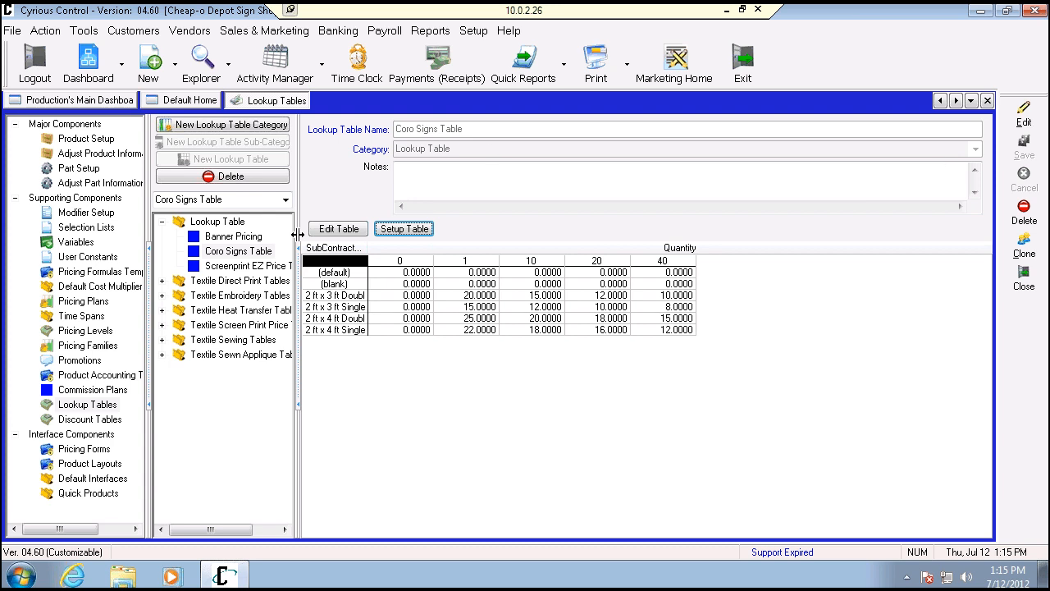
Create a new lookup table named "Coro Part 2" in the Lookup Table category
click(217, 221)
click(230, 159)
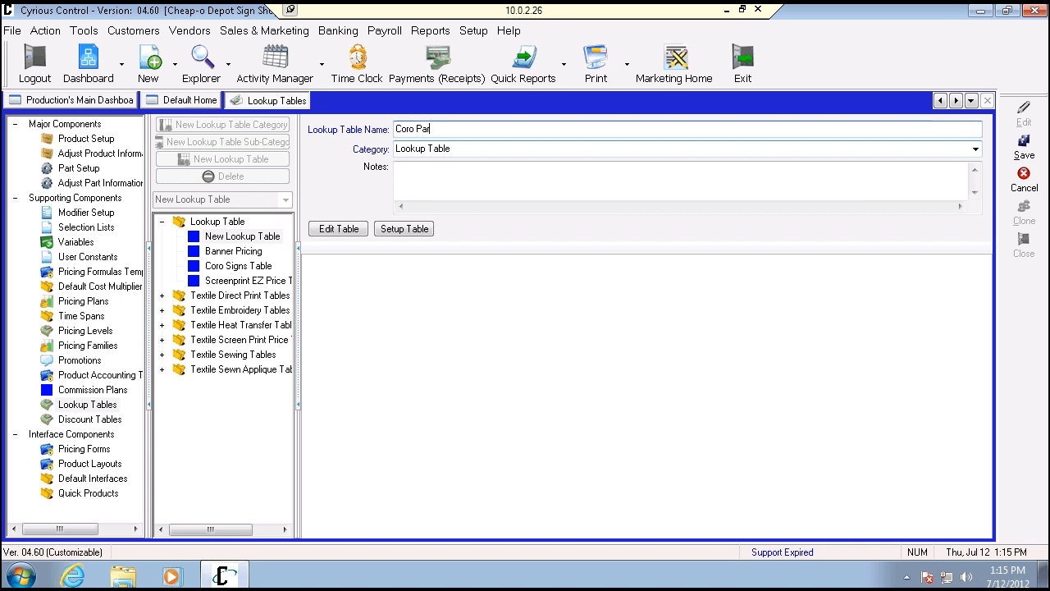
text(Coro Part 2)
Set the Row 1 parameter of the new lookup table to SubContractItemName in its table setup
click(395, 233)
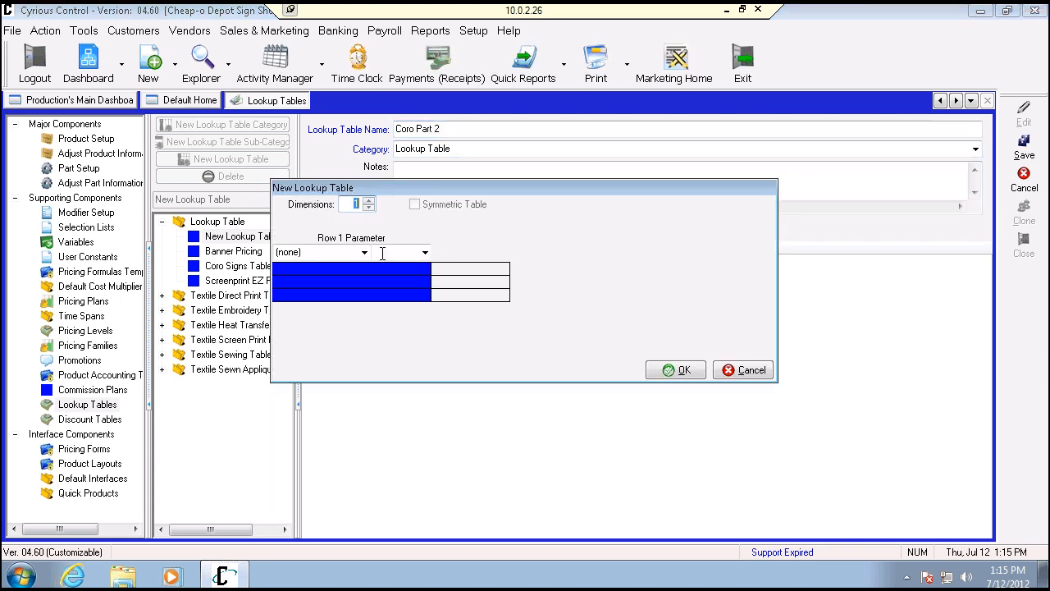
click(364, 252)
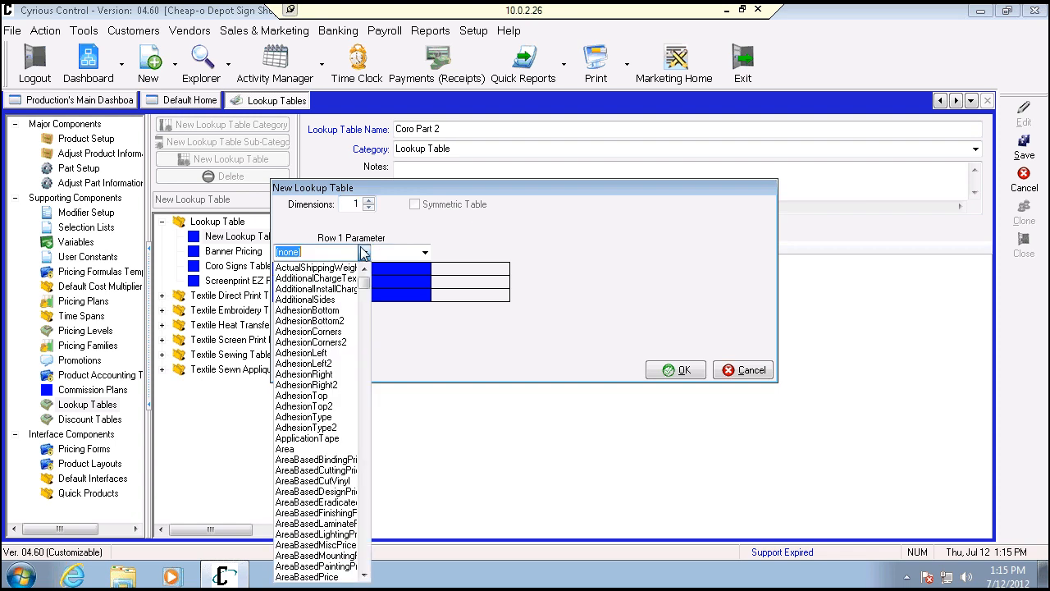
scroll(364, 296, down, 8)
drag(364, 296, 349, 406)
scroll(337, 398, up, 15)
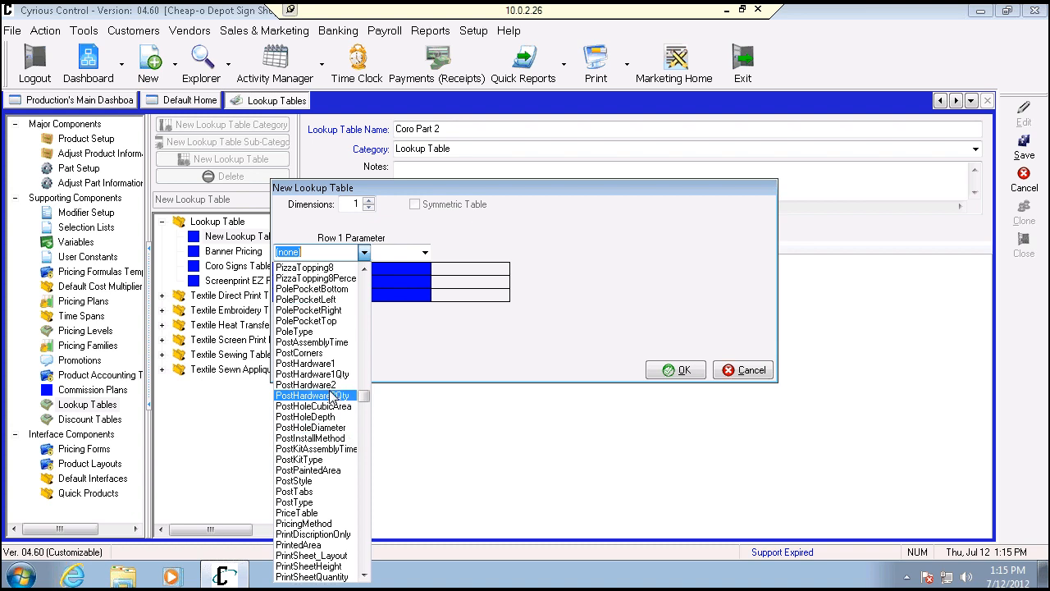
scroll(324, 385, up, 20)
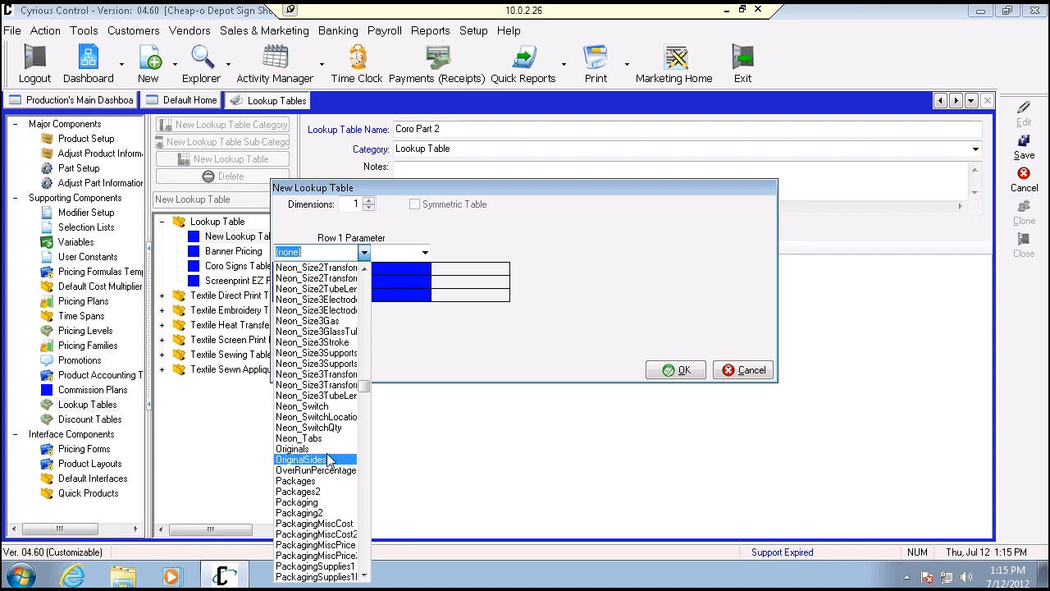
text(sub)
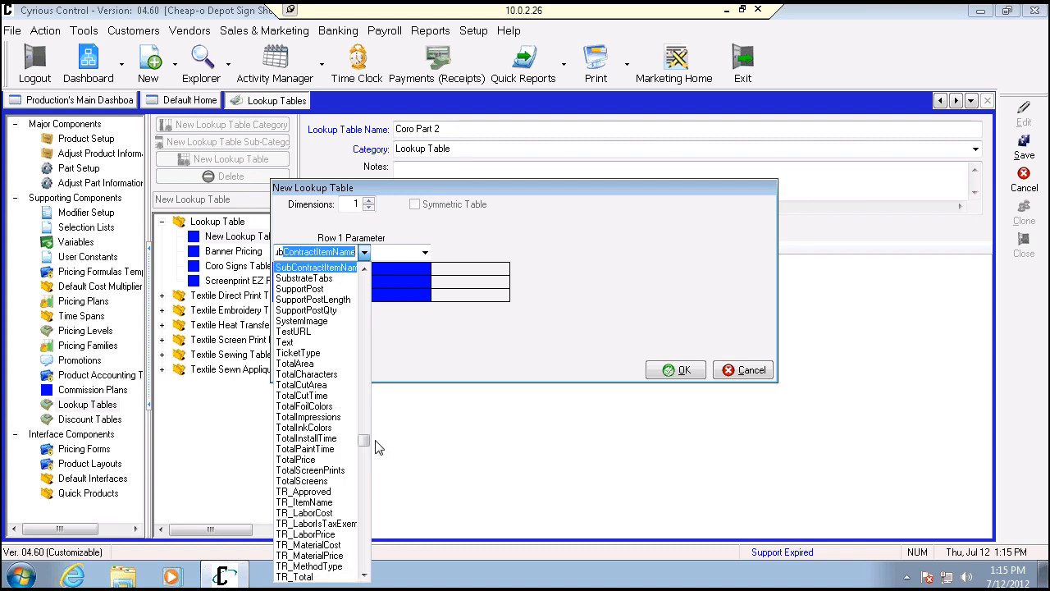
click(426, 255)
click(425, 255)
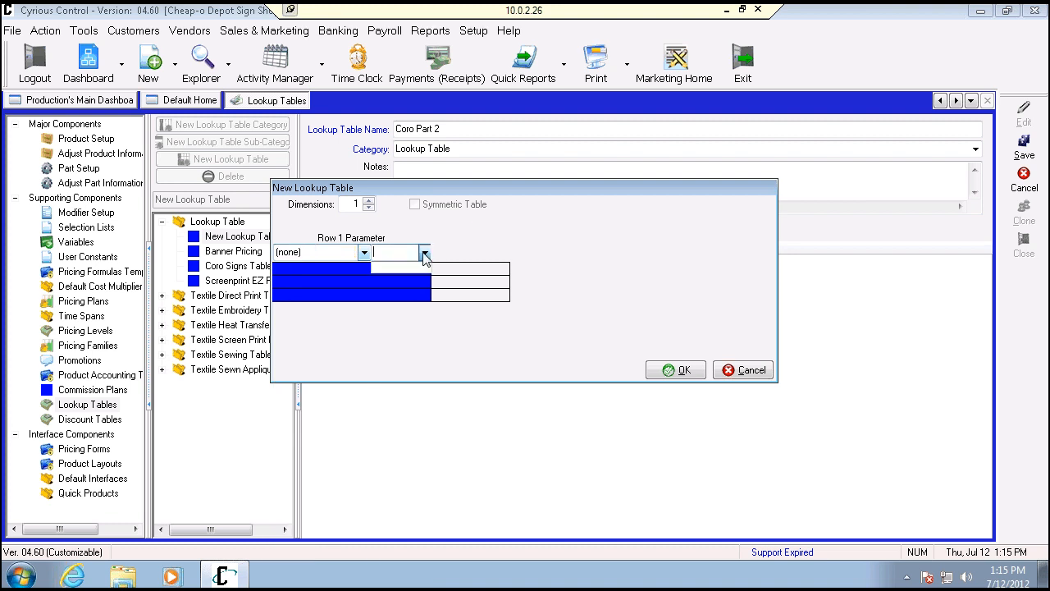
click(364, 254)
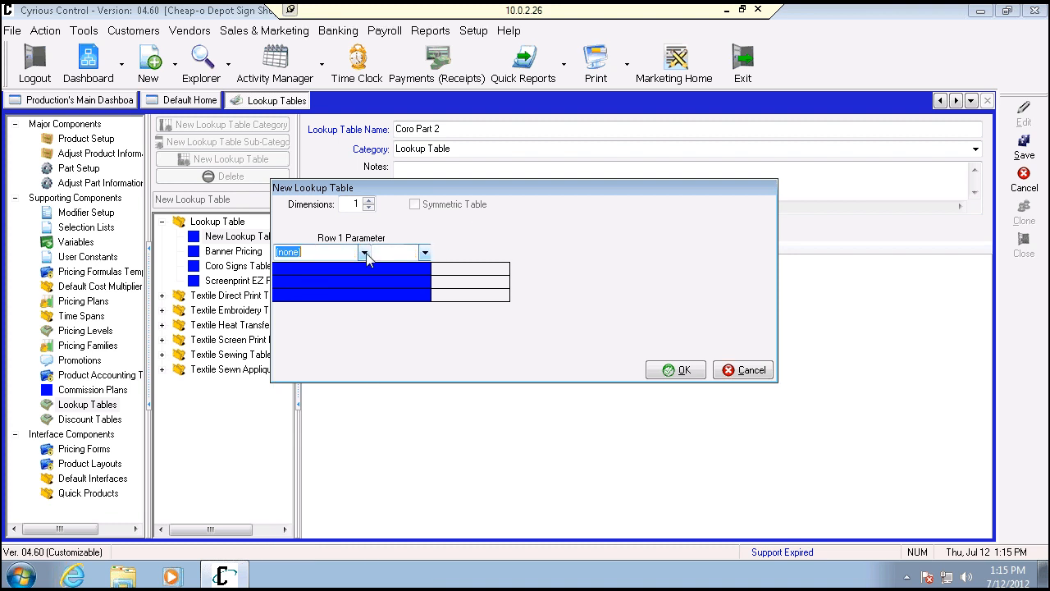
text(sub)
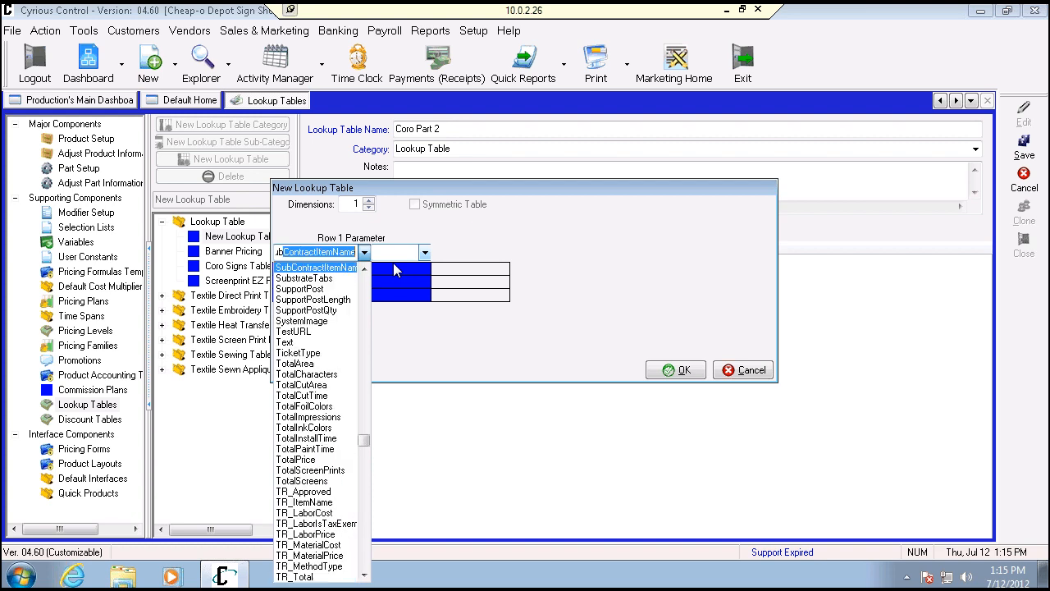
key(Return)
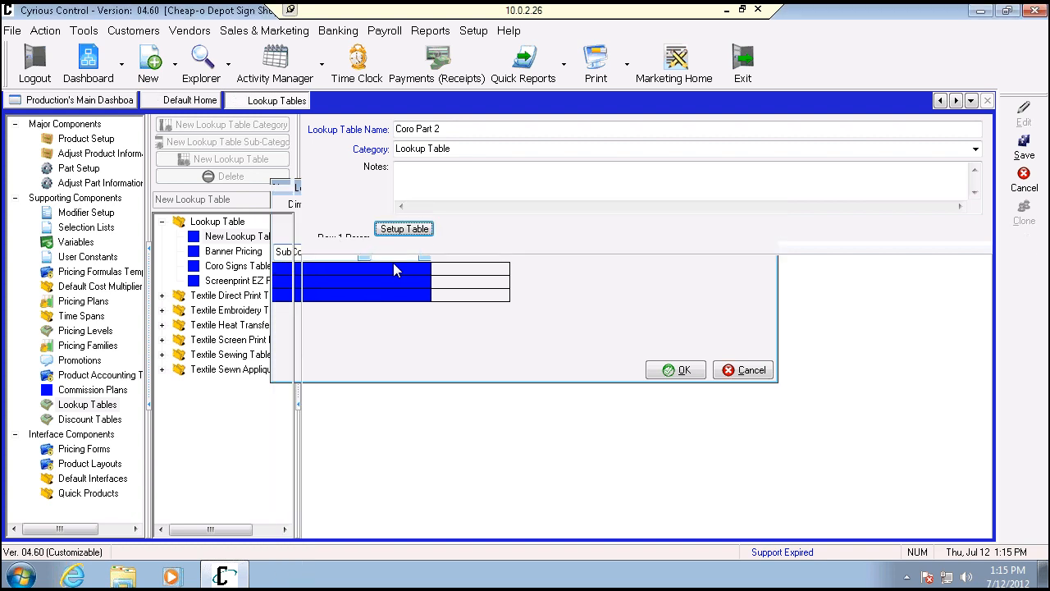
Make the table two-dimensional with Quantity as the column variable, and accept recreating the table columns
click(402, 230)
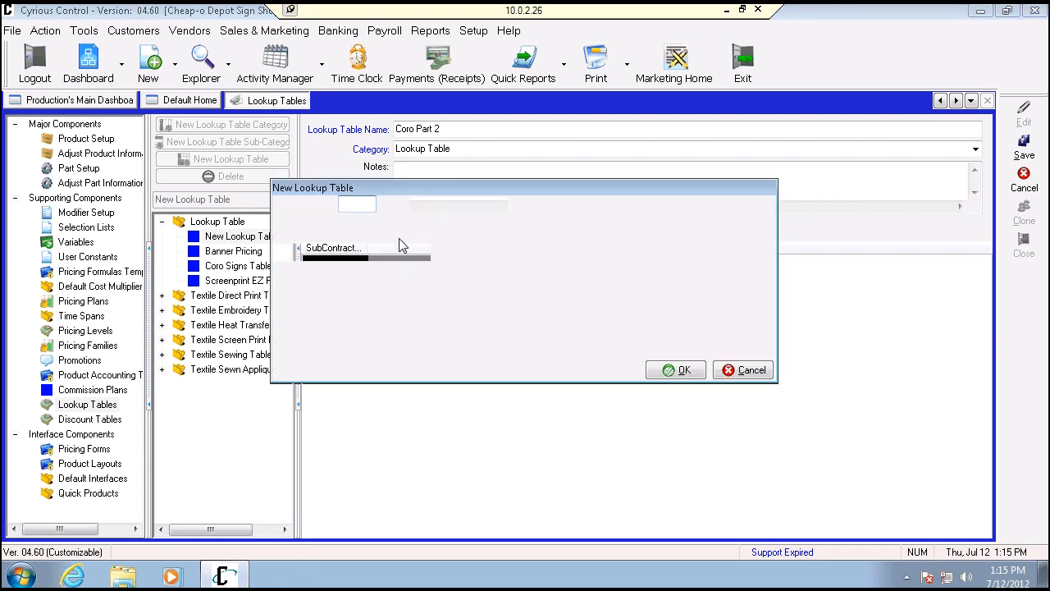
click(425, 253)
click(425, 252)
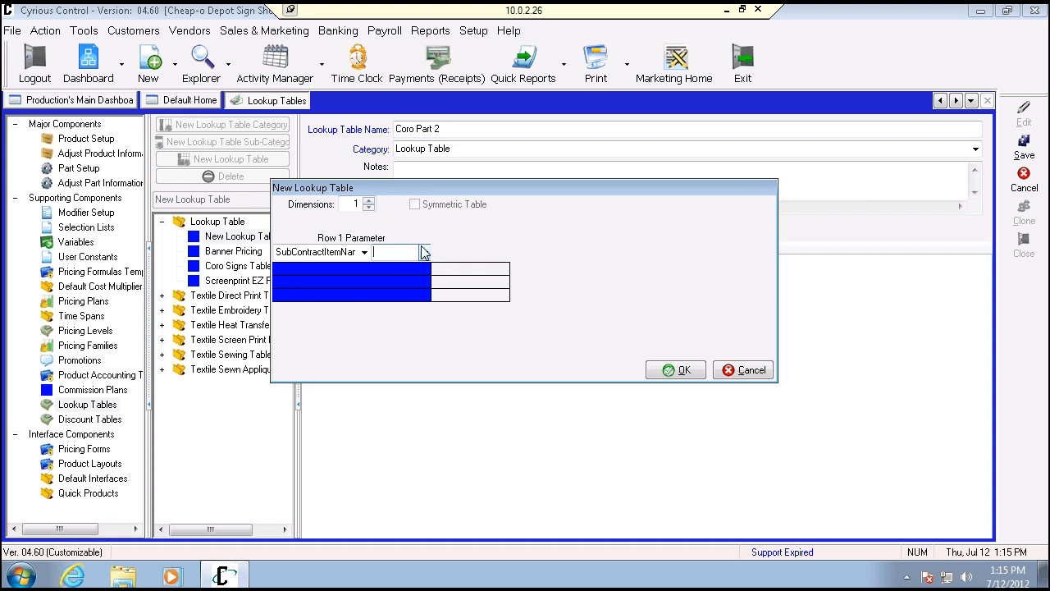
click(368, 200)
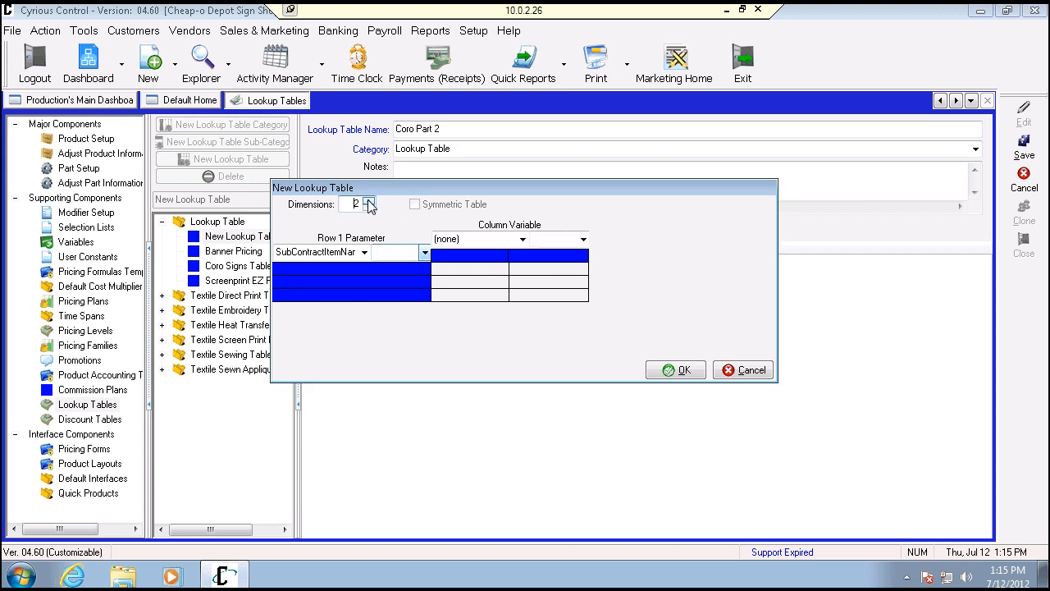
click(521, 239)
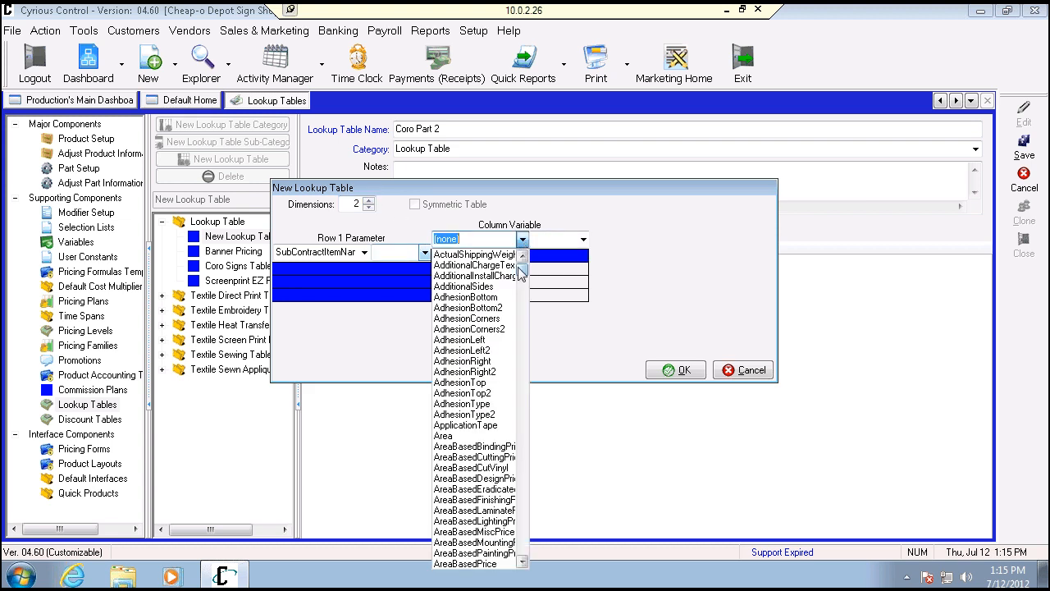
text(q)
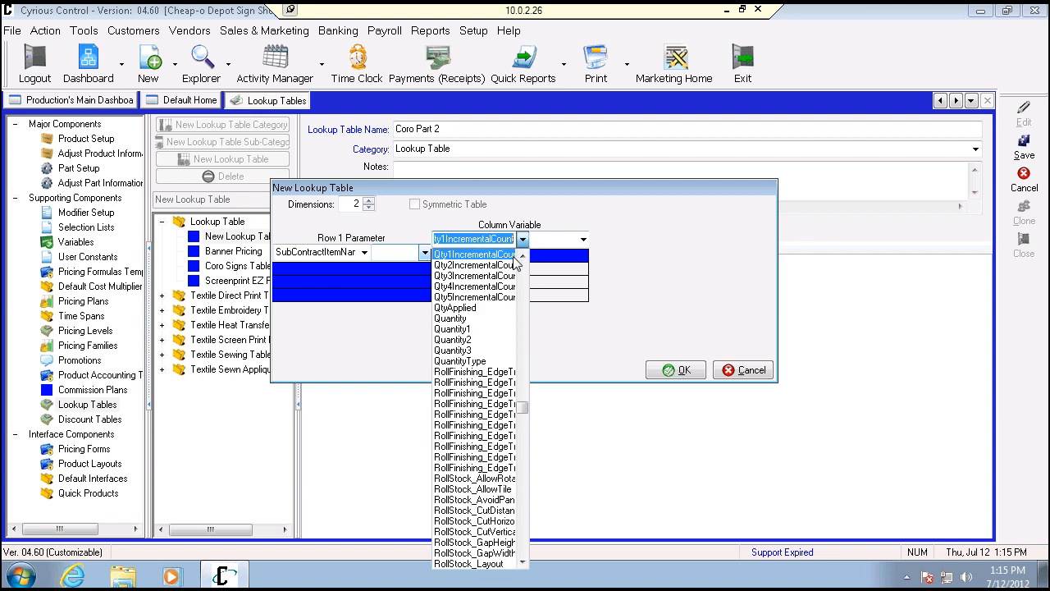
click(486, 318)
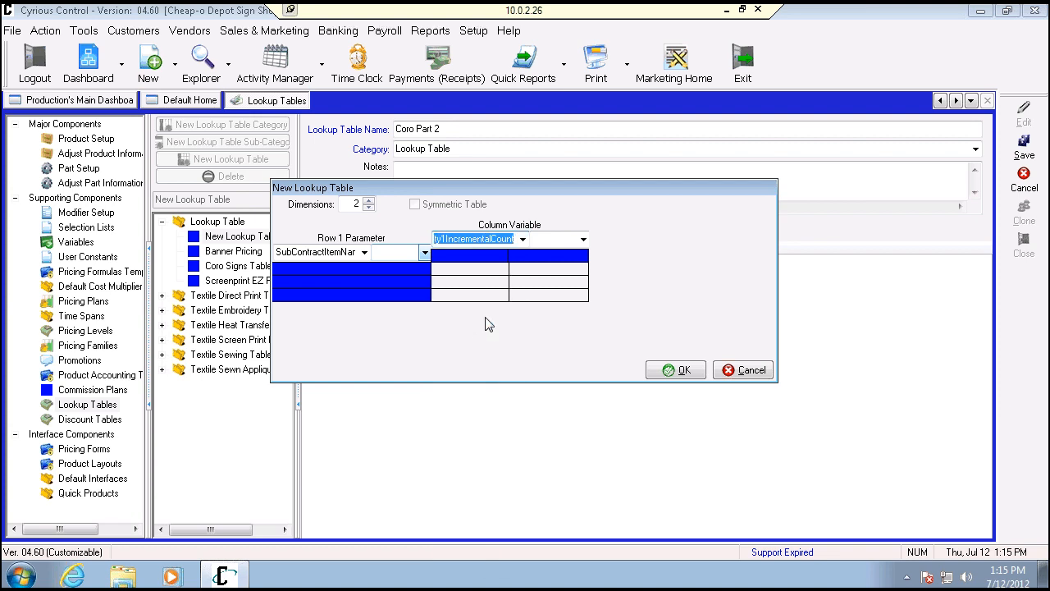
click(425, 253)
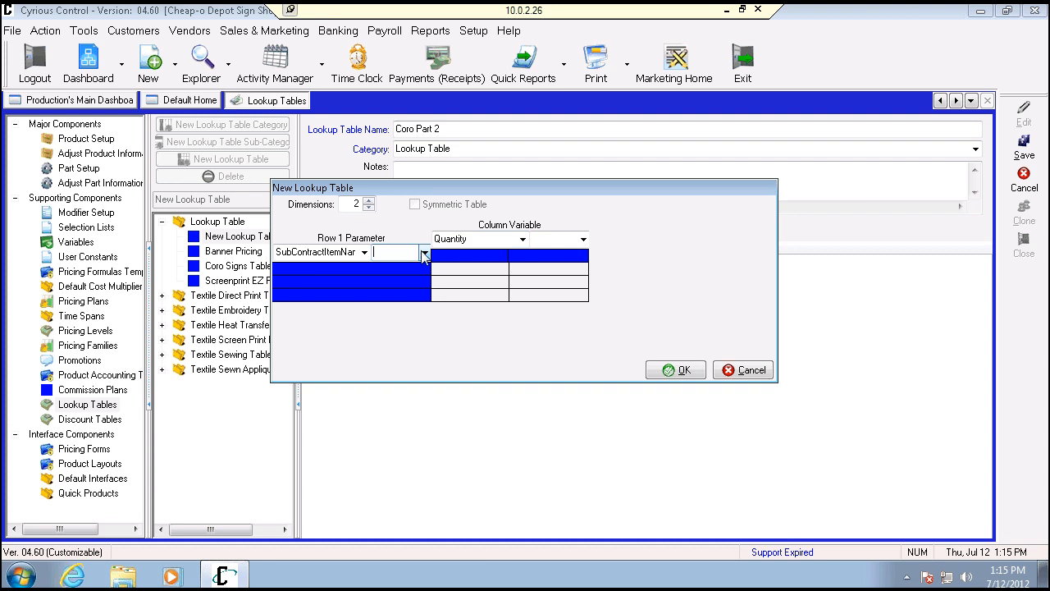
click(689, 375)
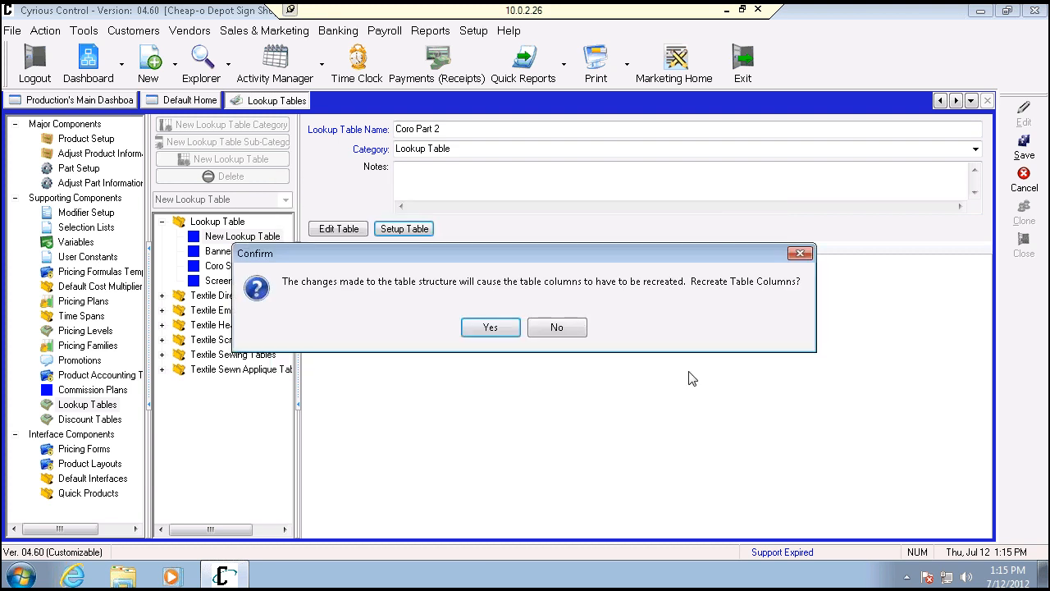
click(501, 336)
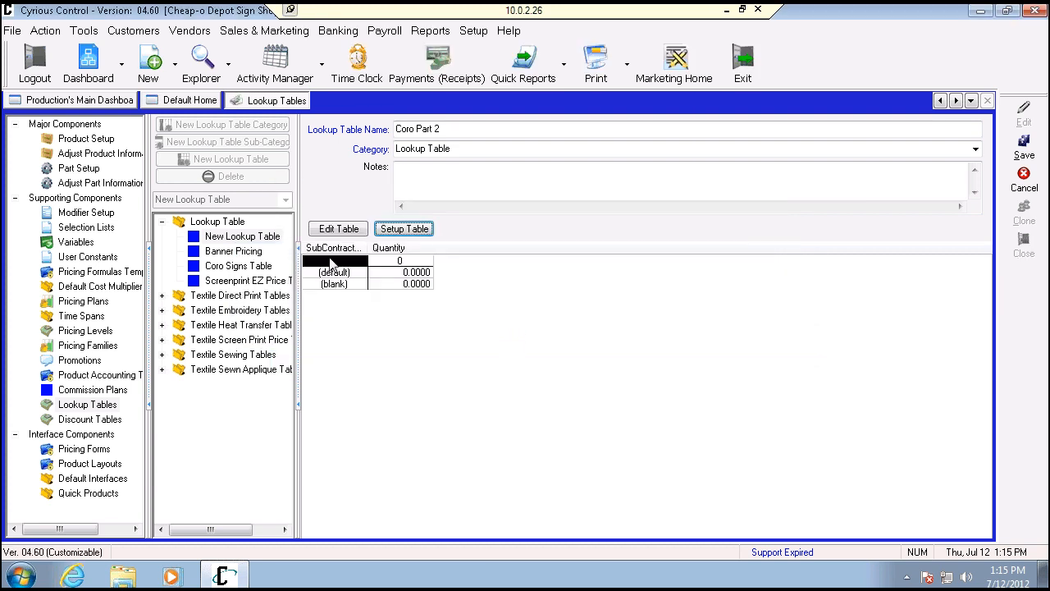
Add the items of the Coro Signs list as rows in the Coro Part 2 table
click(338, 229)
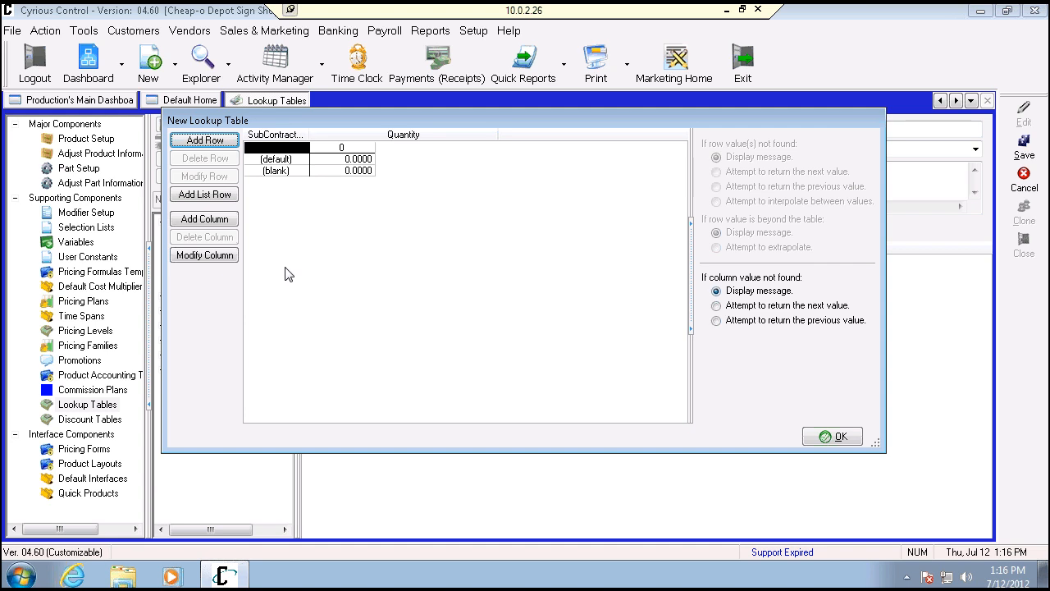
click(215, 196)
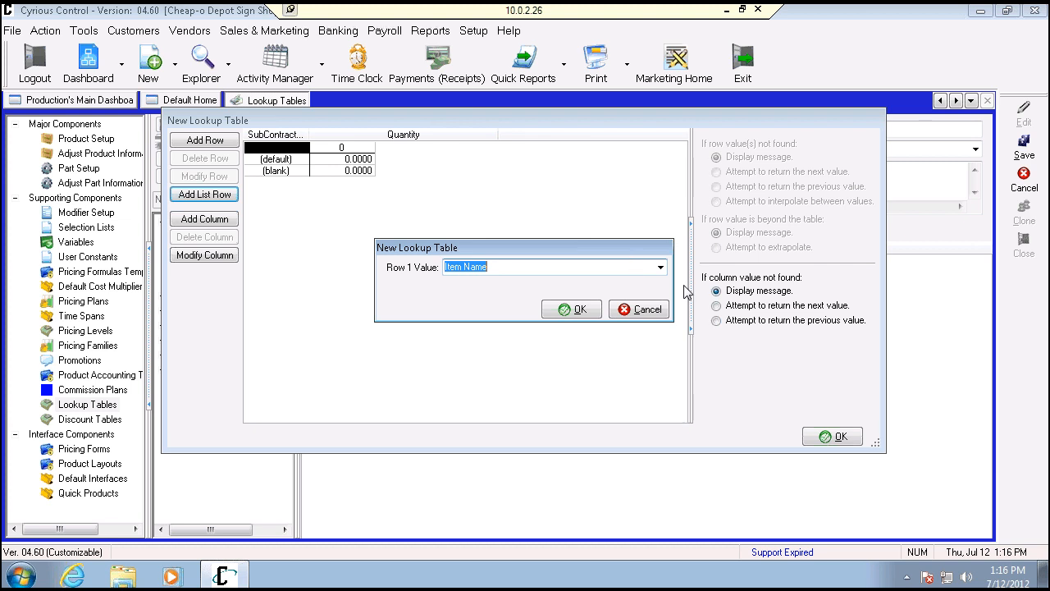
text(Coro Signs)
click(545, 316)
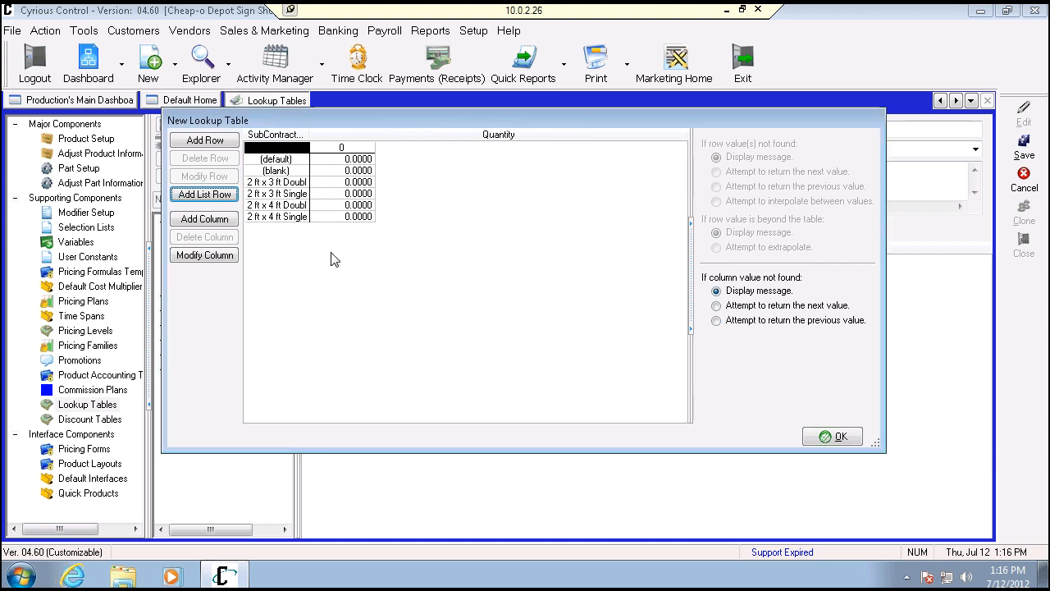
Add Quantity columns with the values 5, 10, 15 and 20 to the lookup table
click(340, 183)
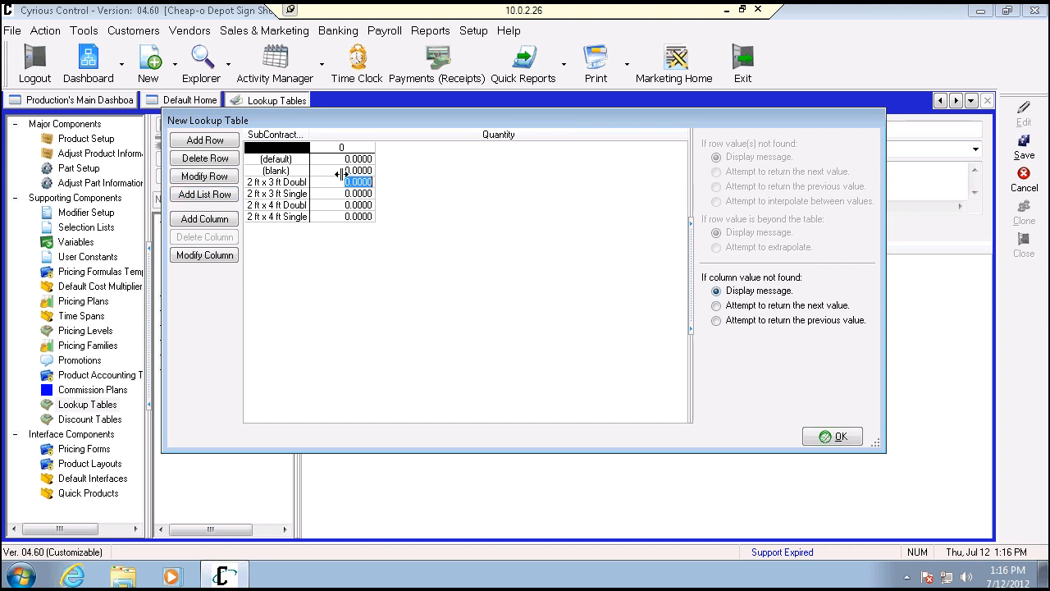
click(220, 219)
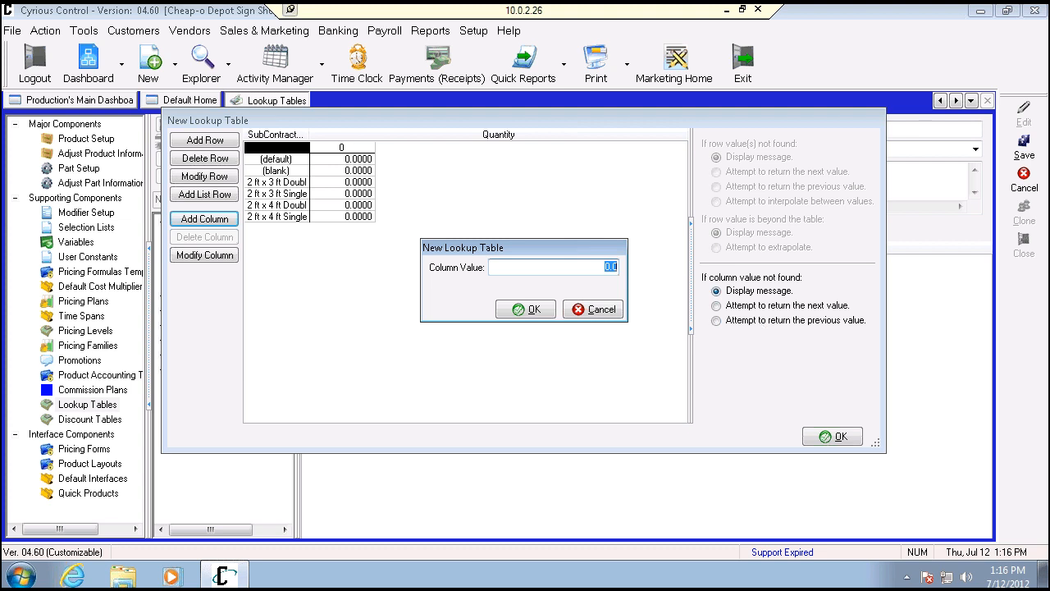
text(5)
key(Tab)
click(529, 310)
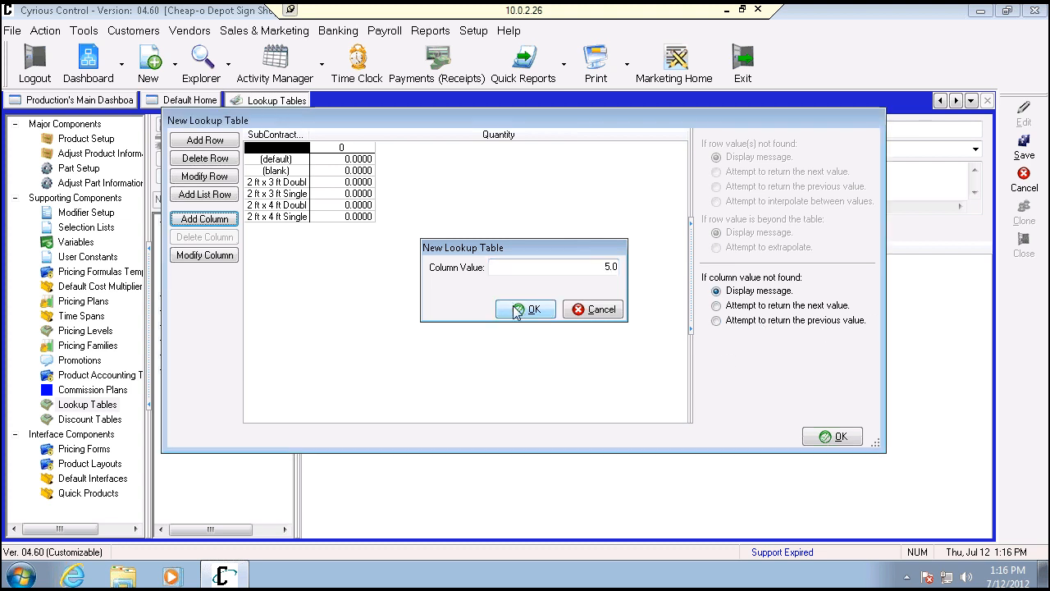
click(223, 221)
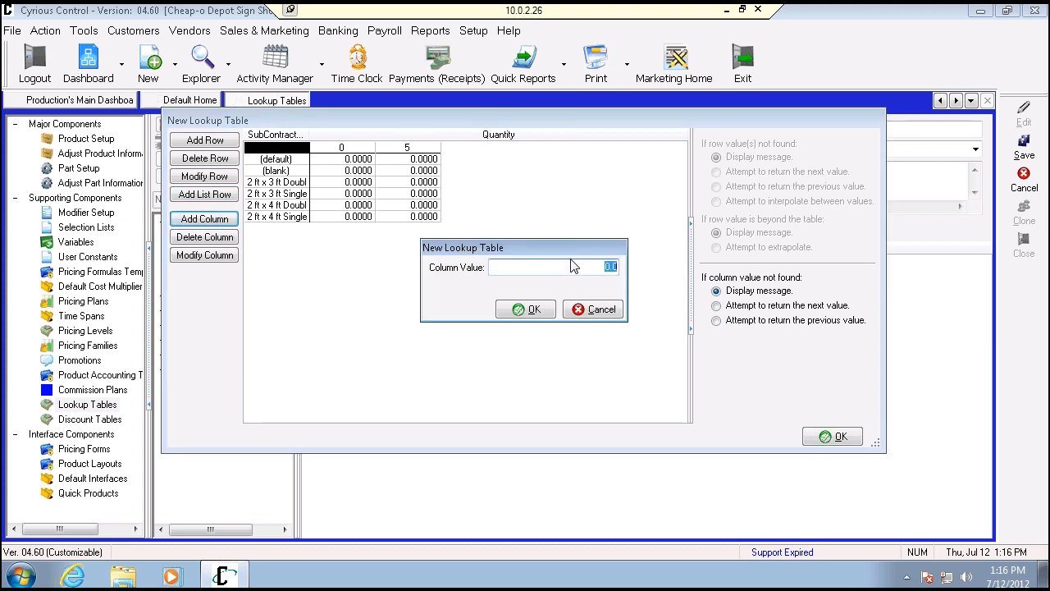
text(1)
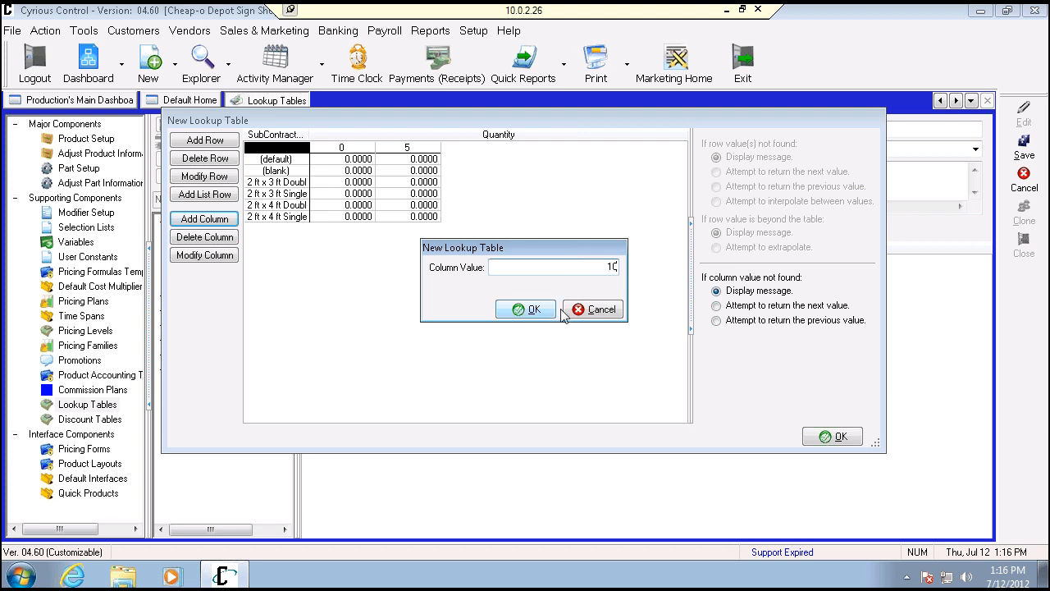
text(0)
click(534, 309)
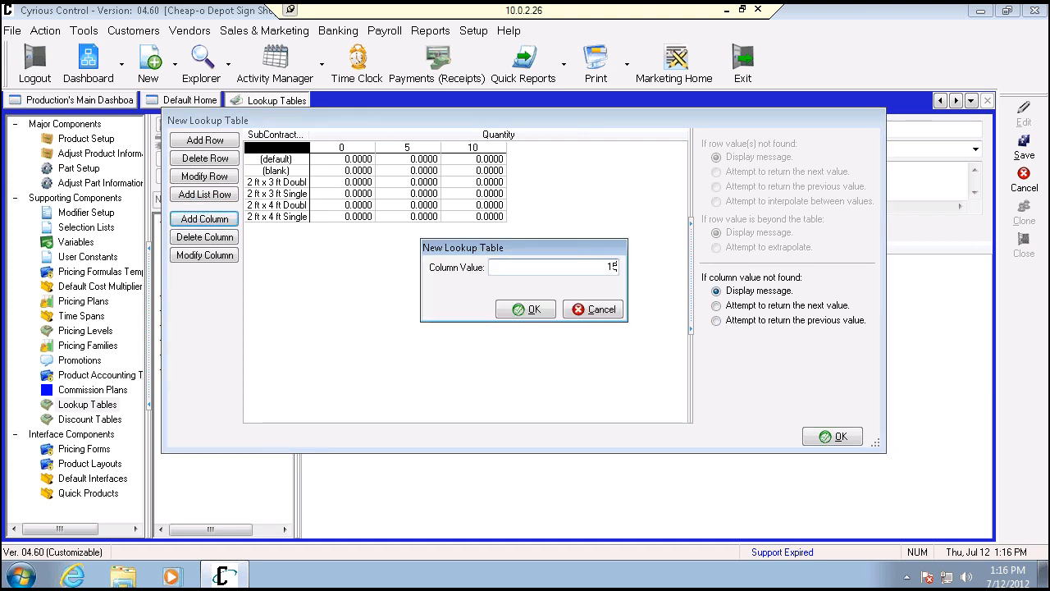
click(518, 308)
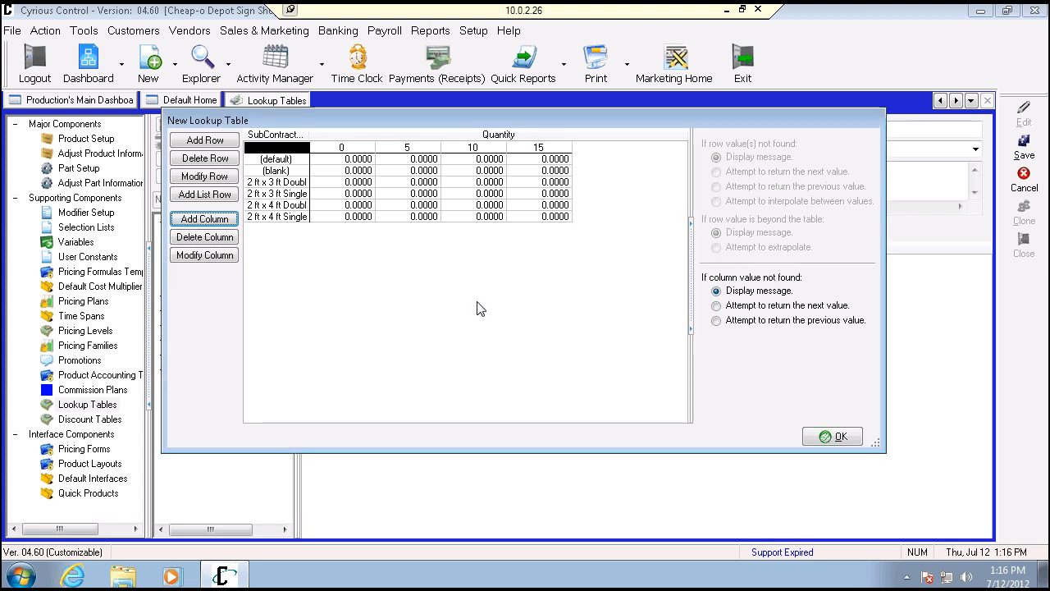
click(224, 223)
text(20)
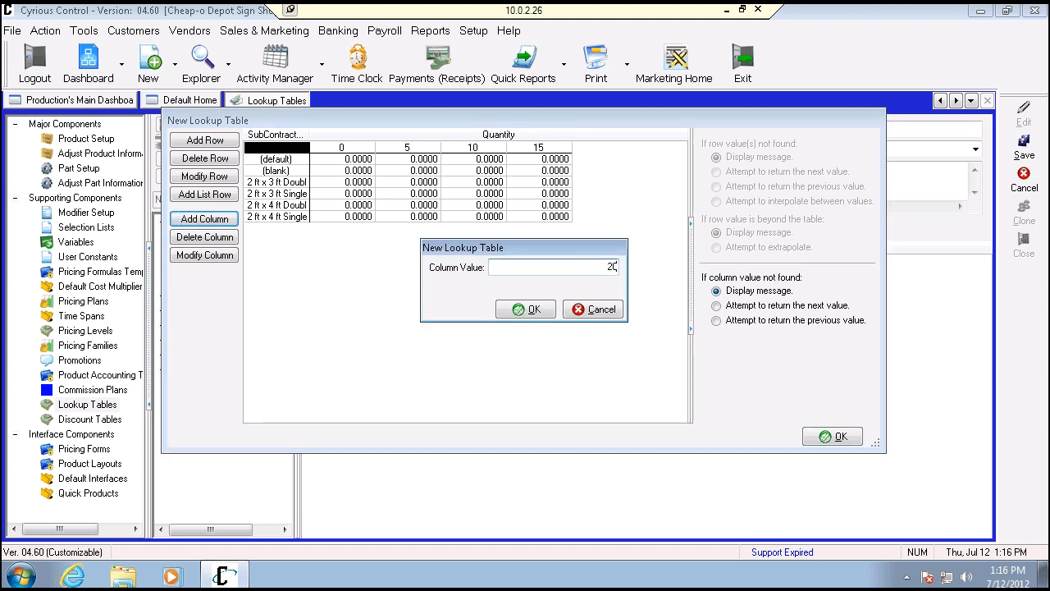
click(525, 310)
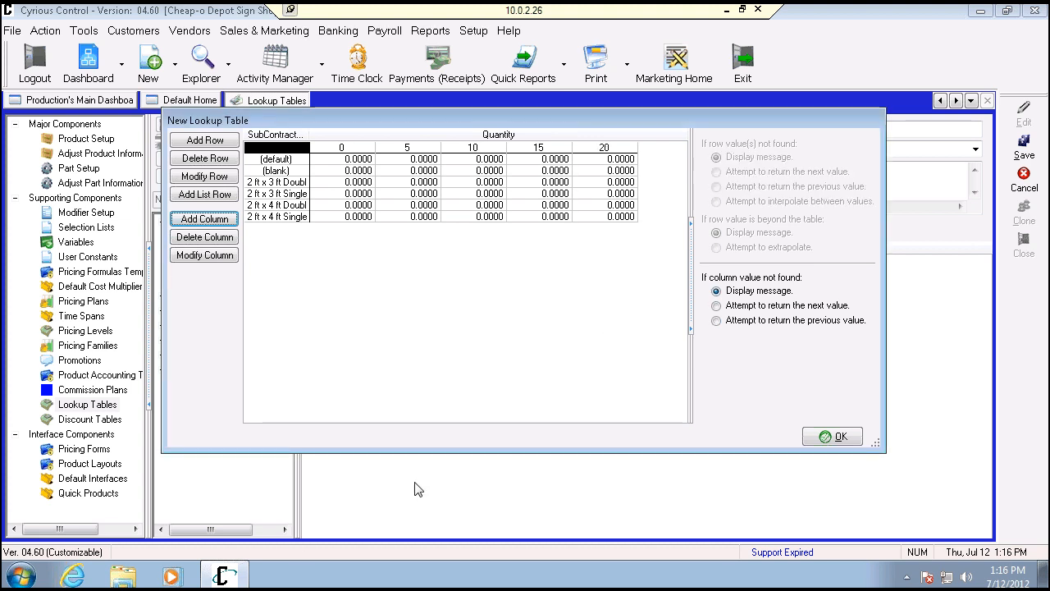
Set the 2 ft x 3 ft Double Sided price at quantity 0 to 15, and have unfound column values return the next value
click(315, 148)
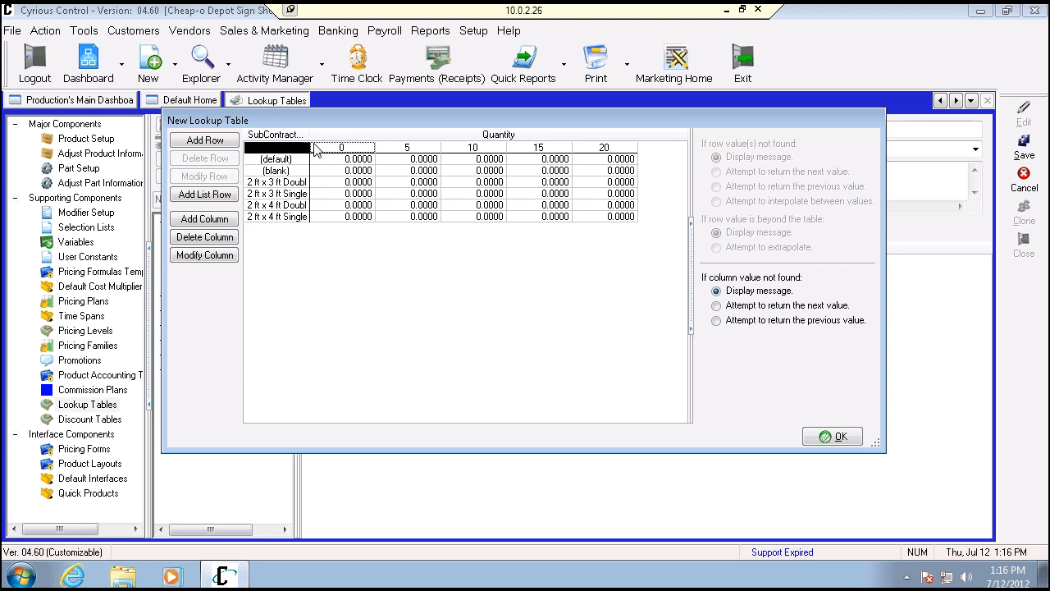
click(340, 181)
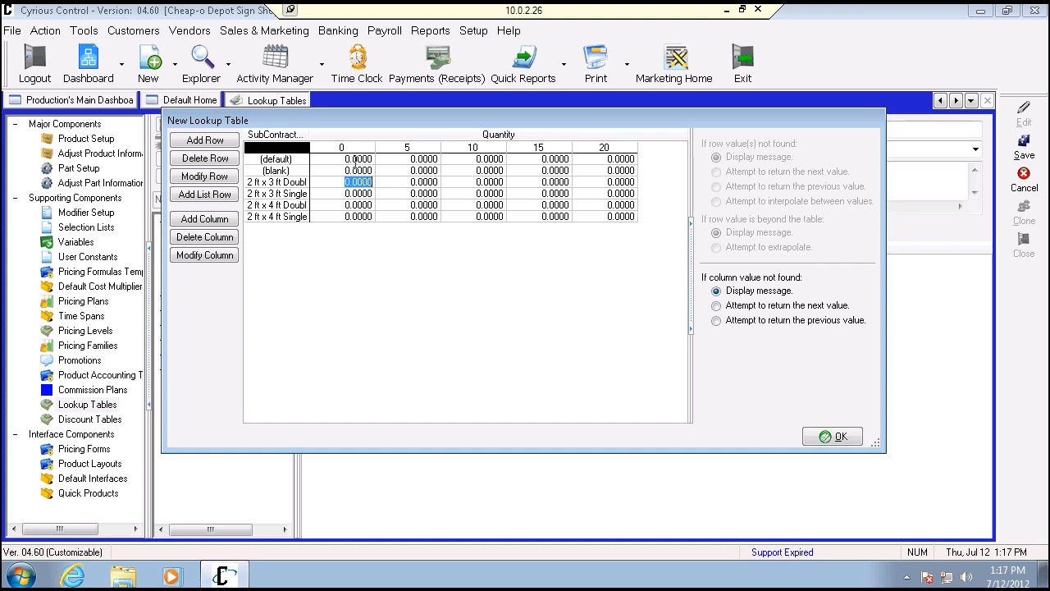
text(15)
key(Tab)
key(Down)
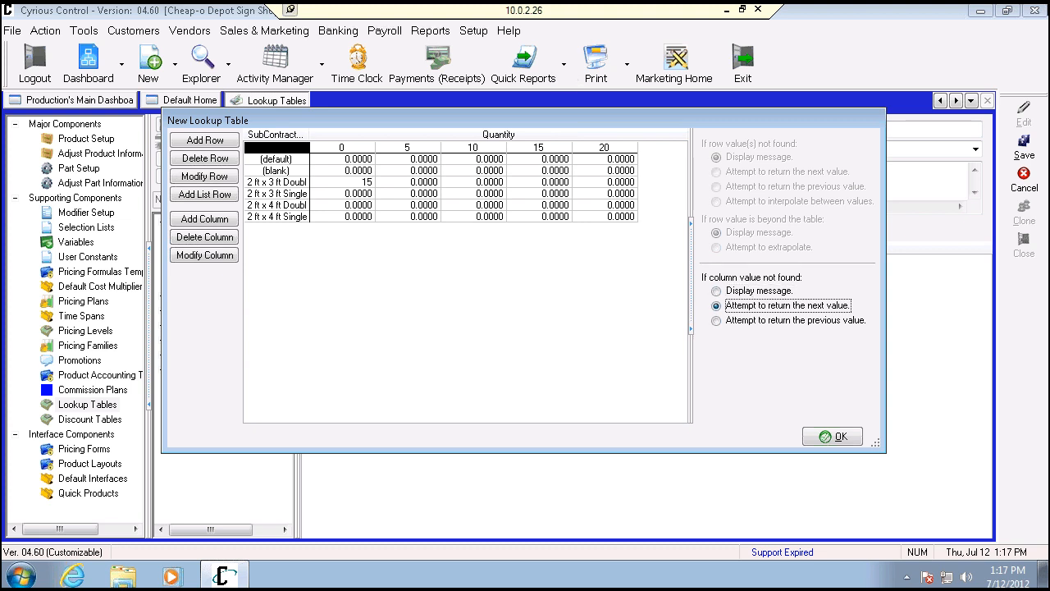
Enter 2 ft x 3 ft Double Sided prices of 12, 10, 9 and 8 for quantities 5, 10, 15 and 20, and accept the table
click(402, 180)
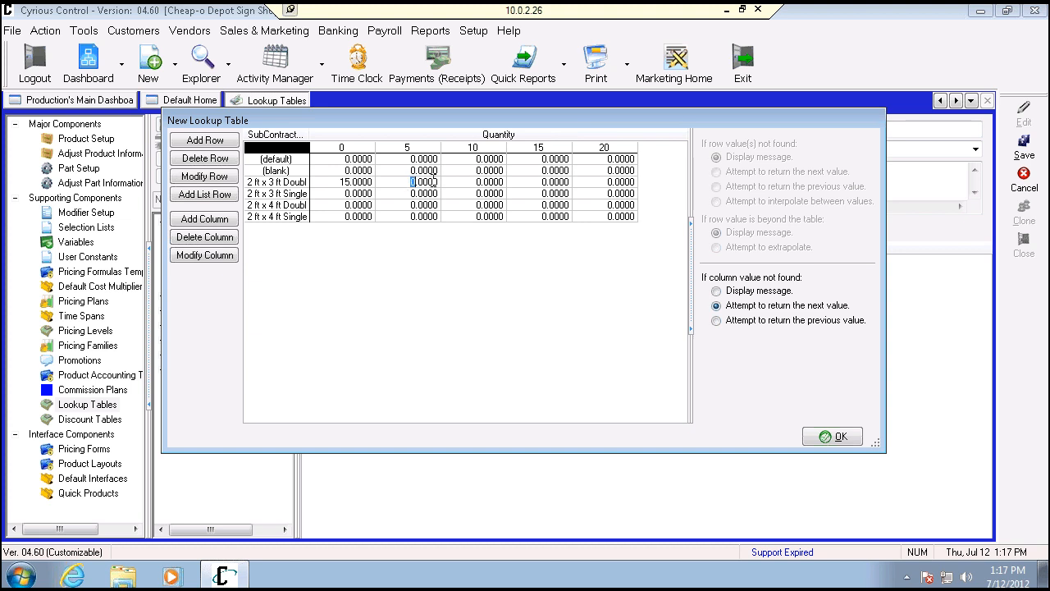
click(414, 181)
text(12)
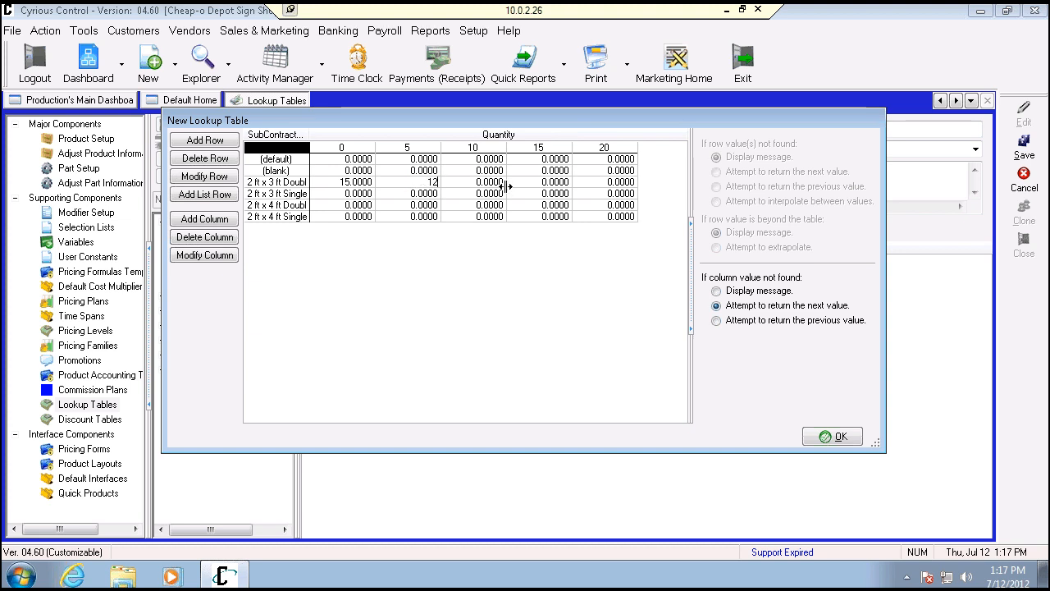
click(506, 186)
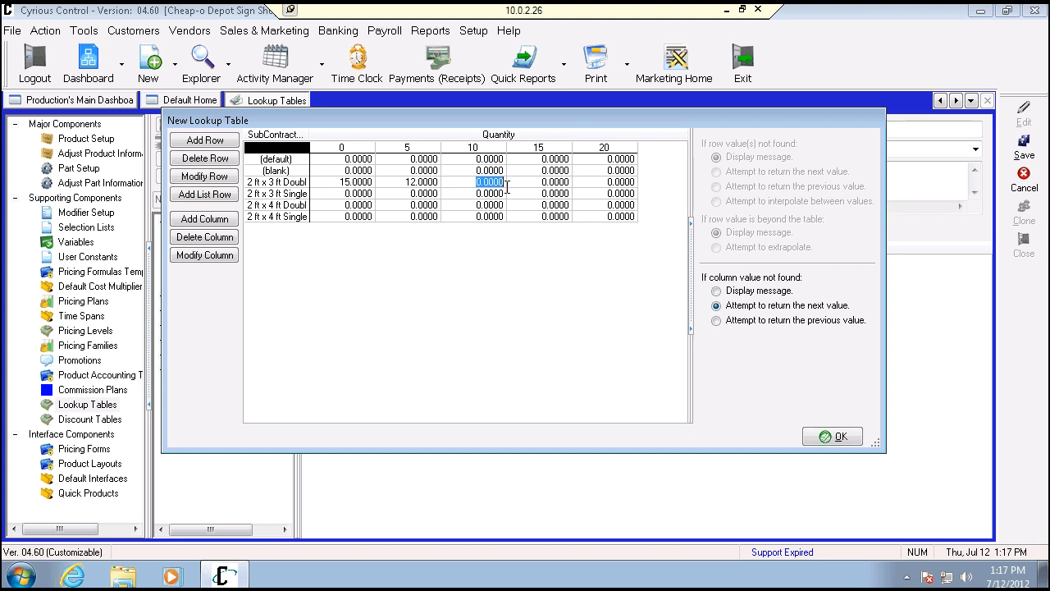
text(10)
key(Tab)
text(9)
key(Tab)
text(8)
key(Down)
key(shift+Tab)
key(shift+Tab)
key(shift+Tab)
key(shift+Tab)
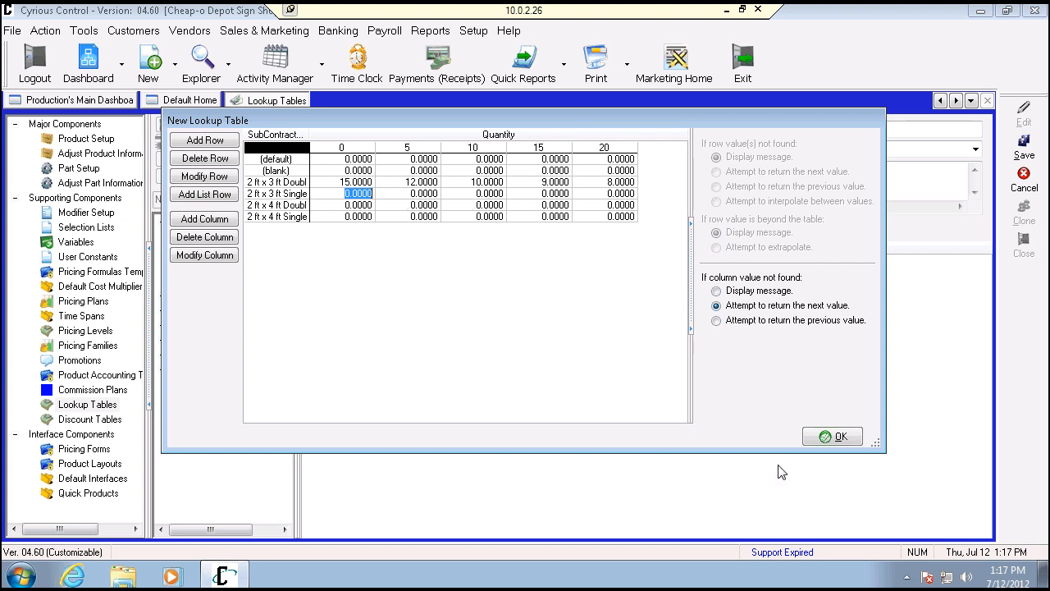
click(836, 435)
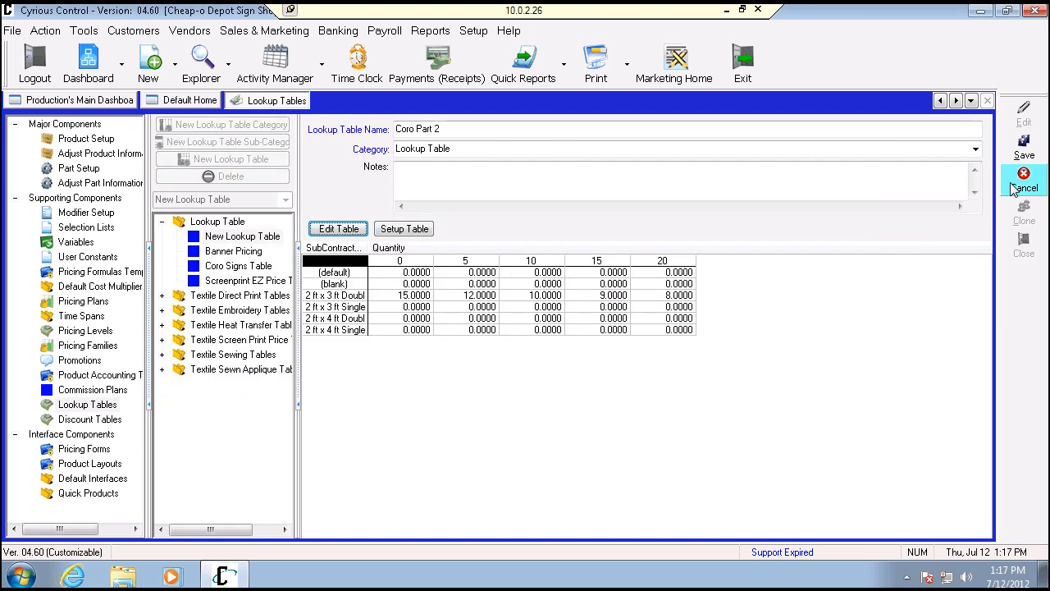
Discard the unsaved Coro Part 2 table and display the existing Coro Signs Table
click(1024, 181)
click(491, 327)
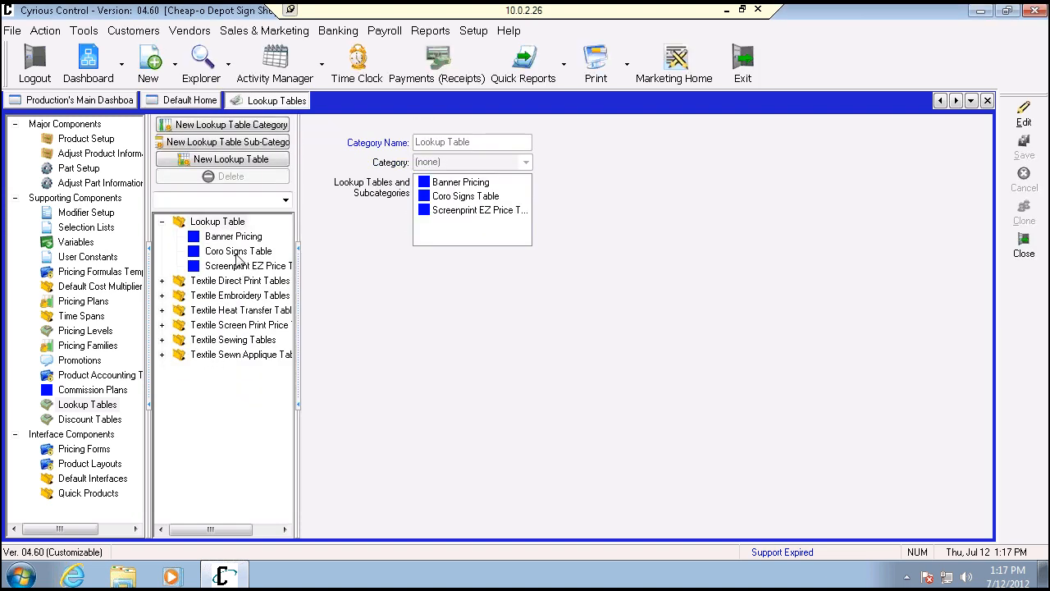
click(238, 251)
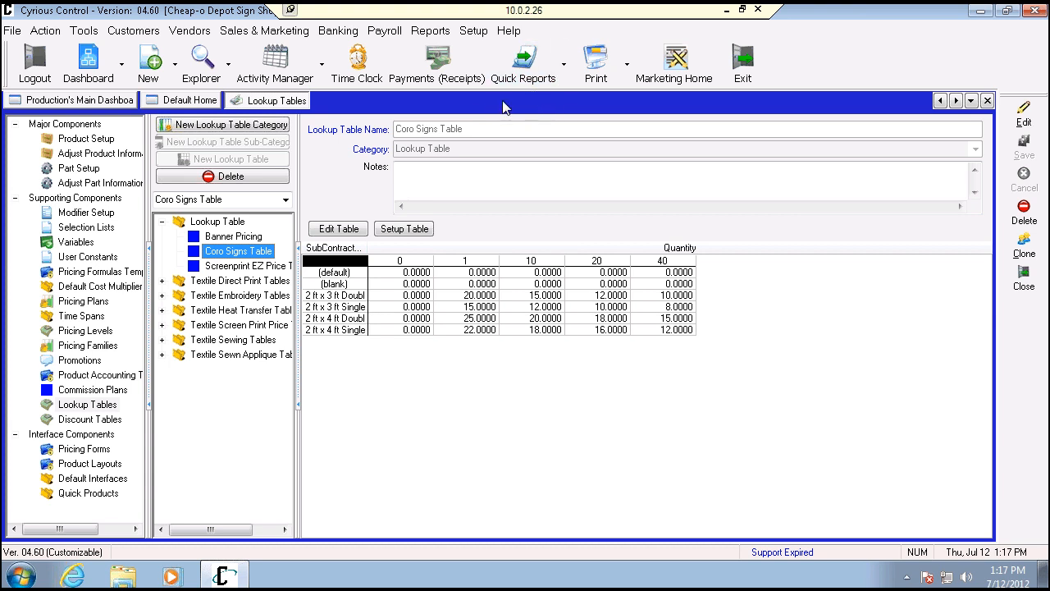
Open the Coro Signs product from the Miscellaneous category in the pricing setup and examine the lookup table name in its pricing formula
click(474, 33)
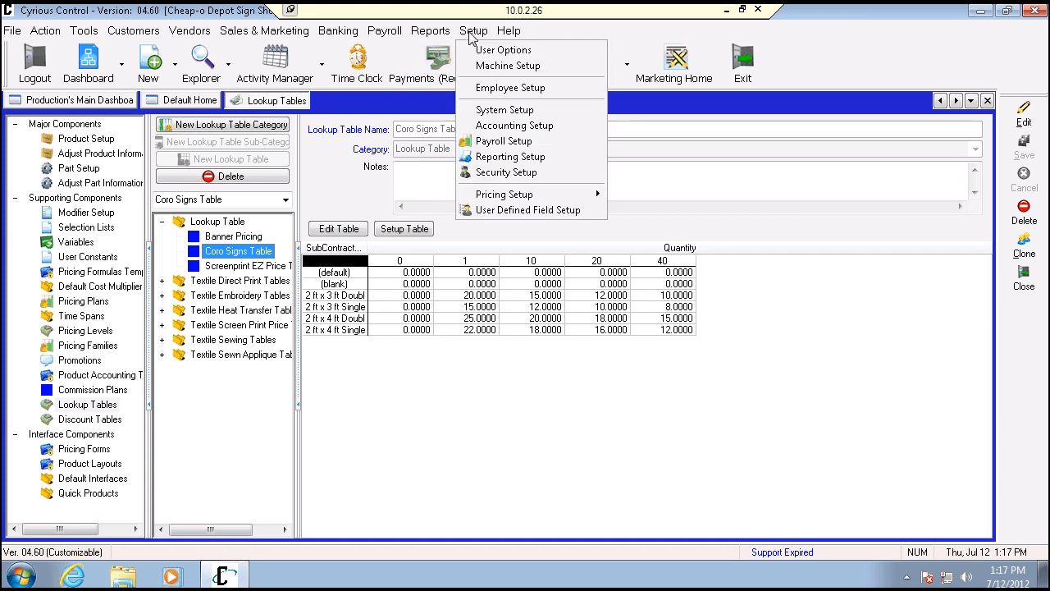
mouse_move(549, 198)
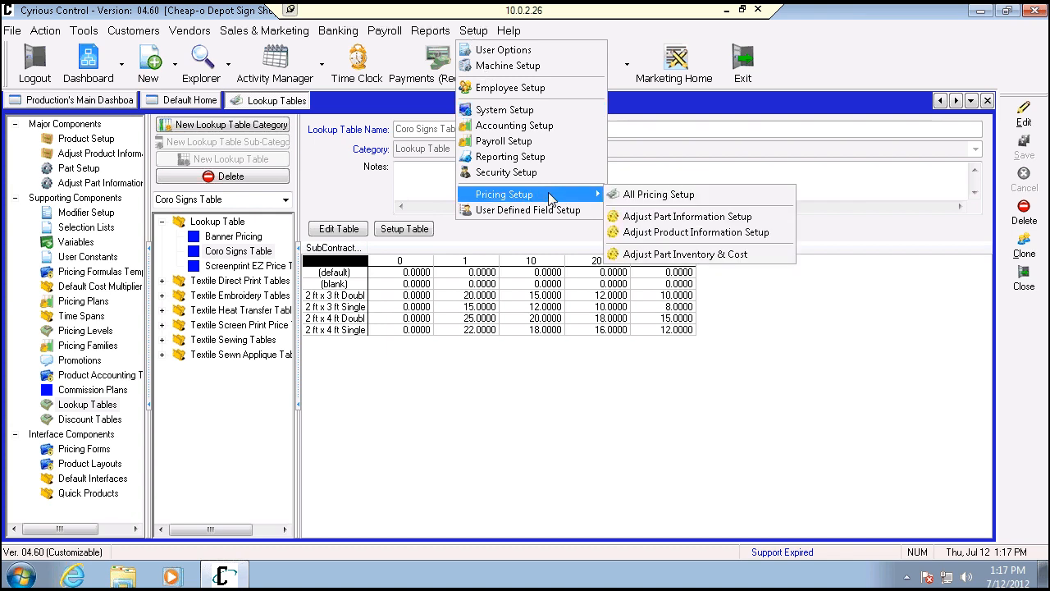
click(635, 199)
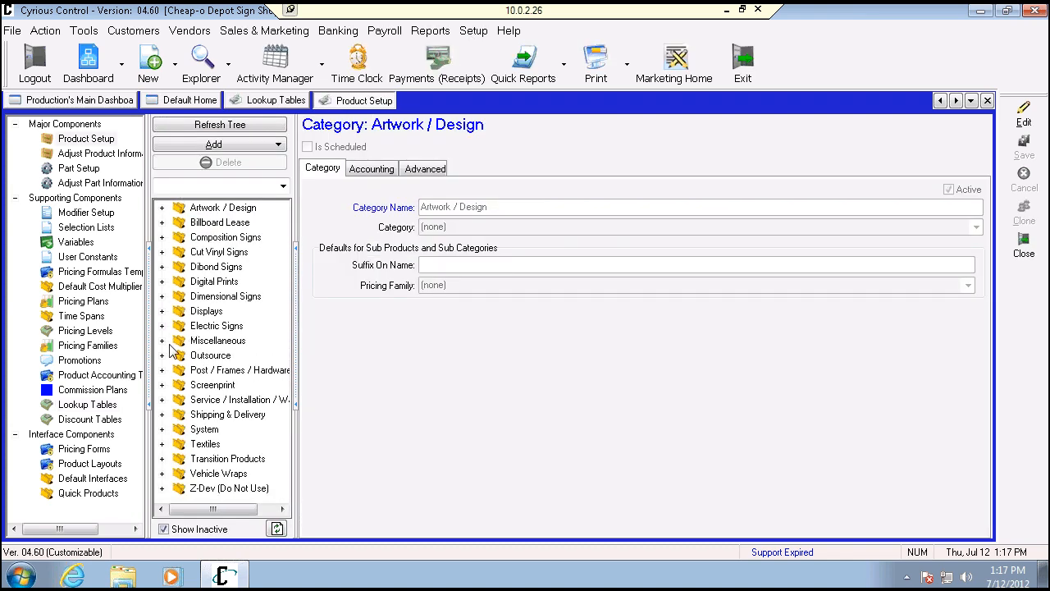
click(162, 341)
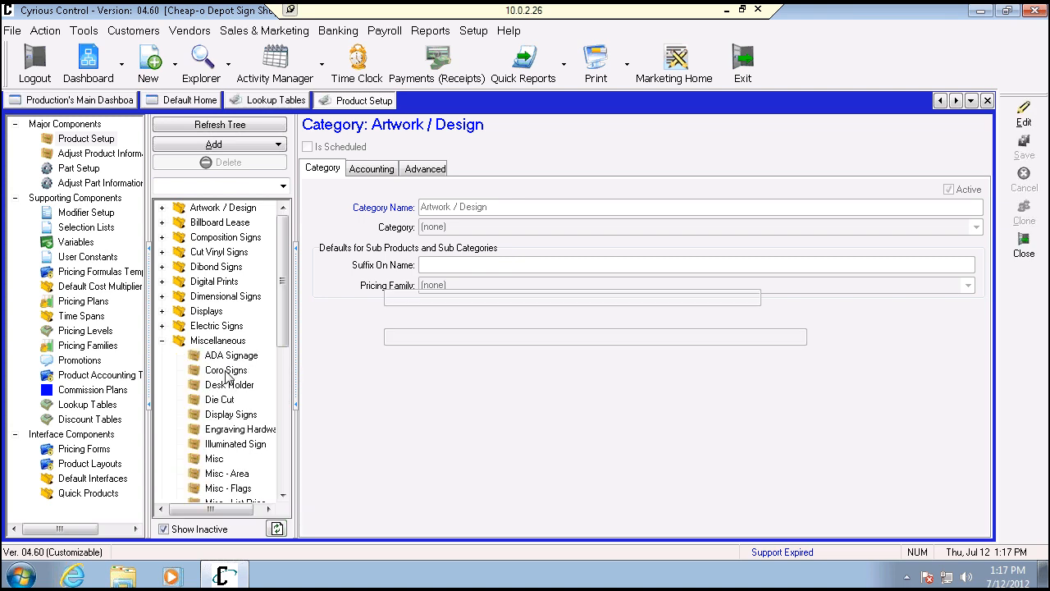
click(227, 370)
click(367, 179)
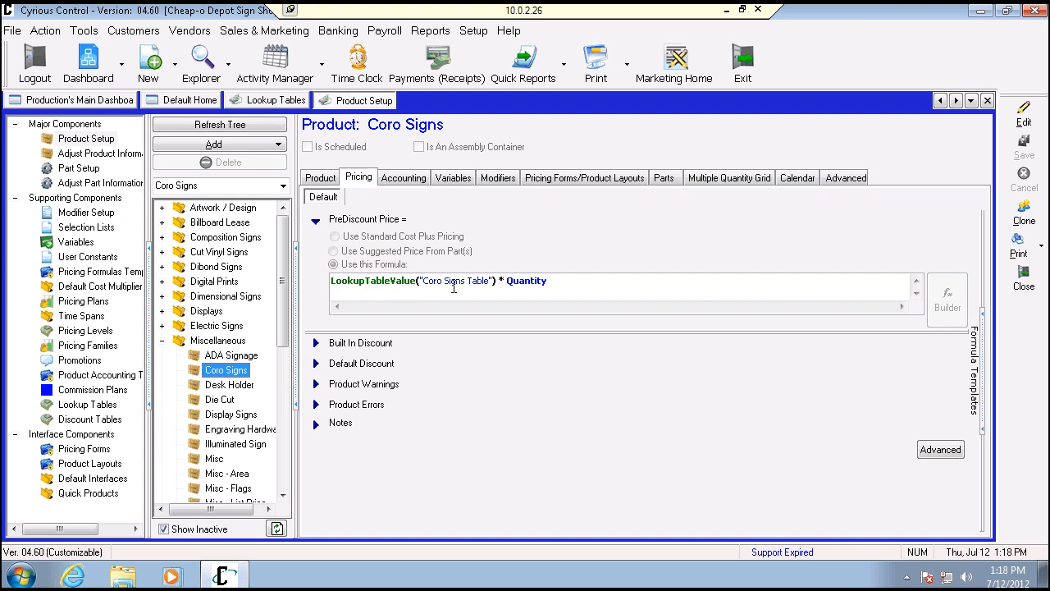
drag(493, 280, 430, 285)
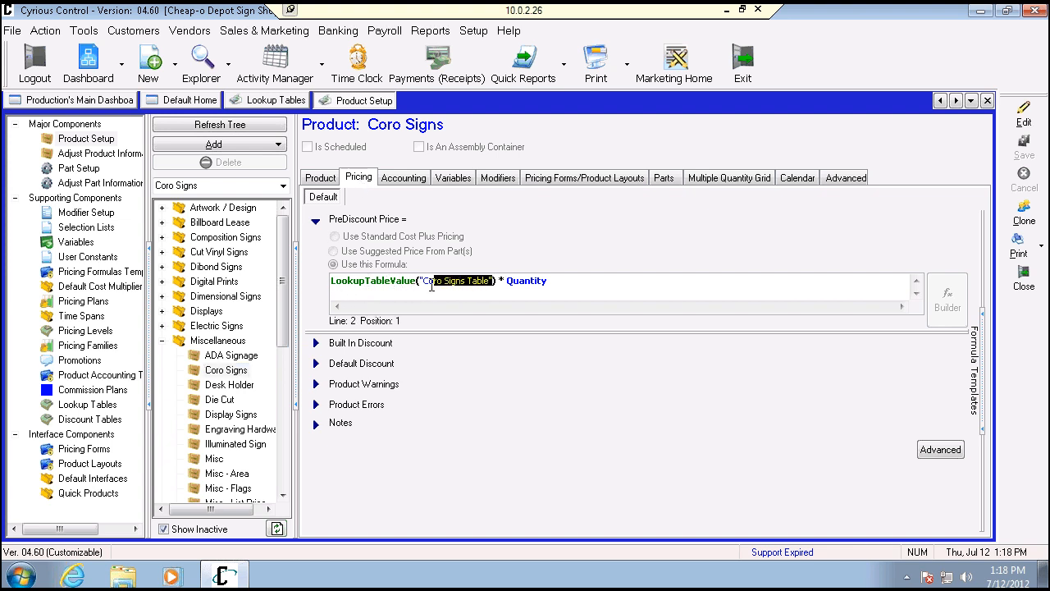
click(423, 281)
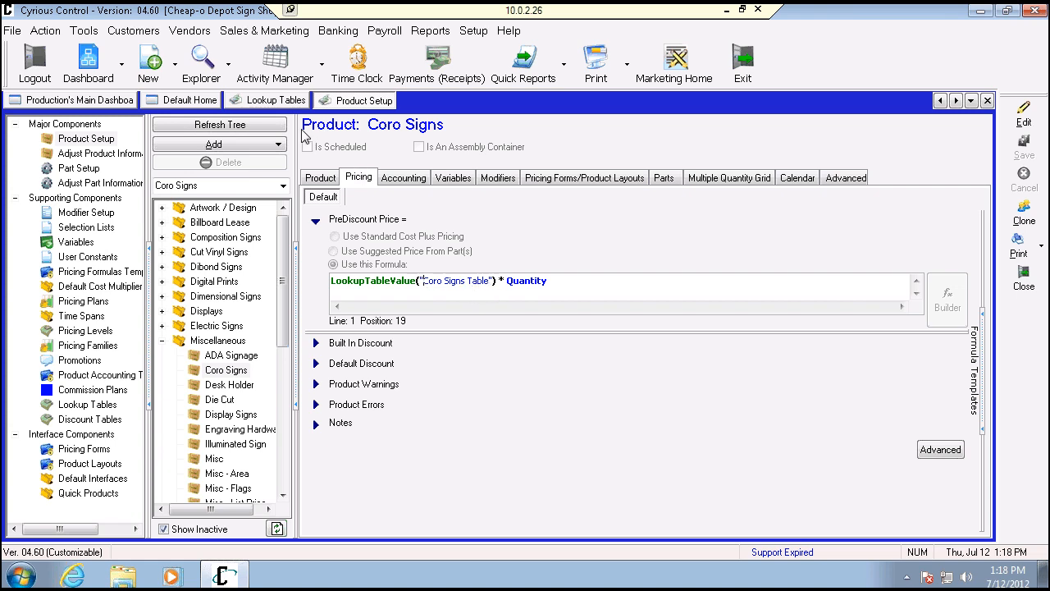
Compare the Coro Signs pricing formula with the name and quantity prices of the Coro Signs Table
click(275, 100)
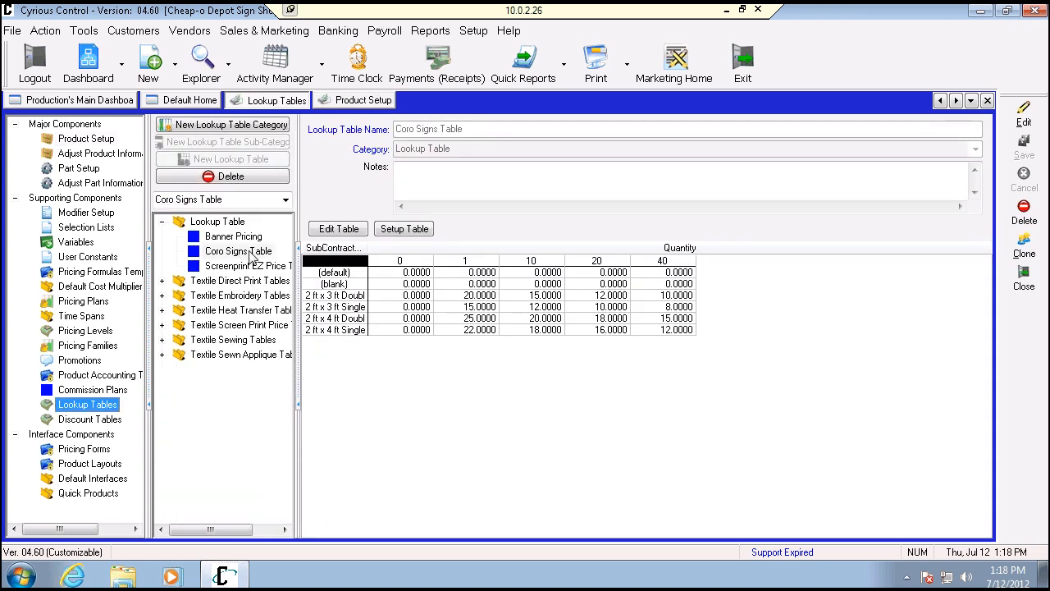
click(356, 101)
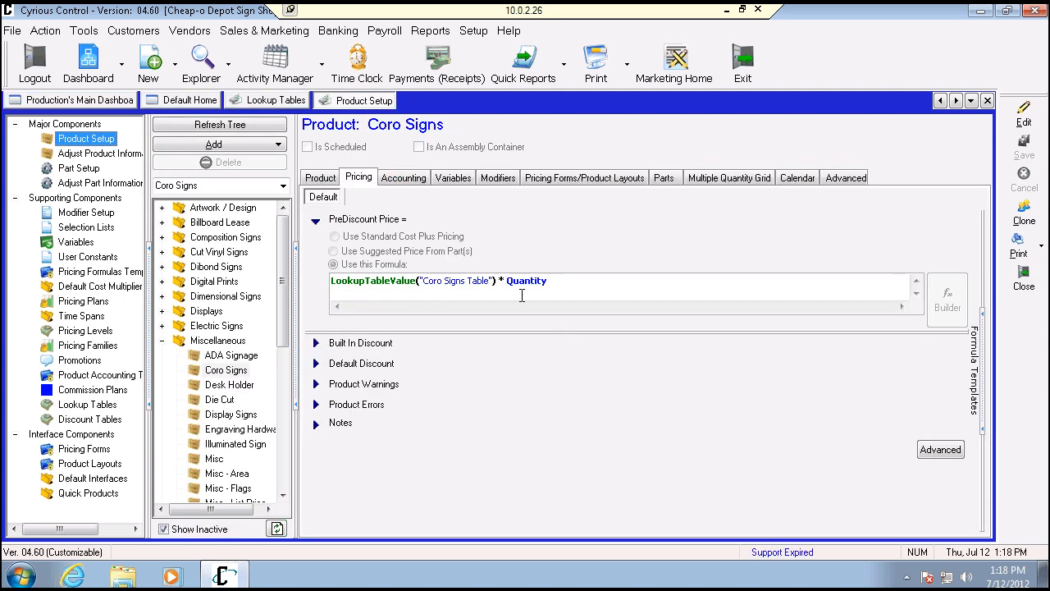
click(522, 295)
click(261, 102)
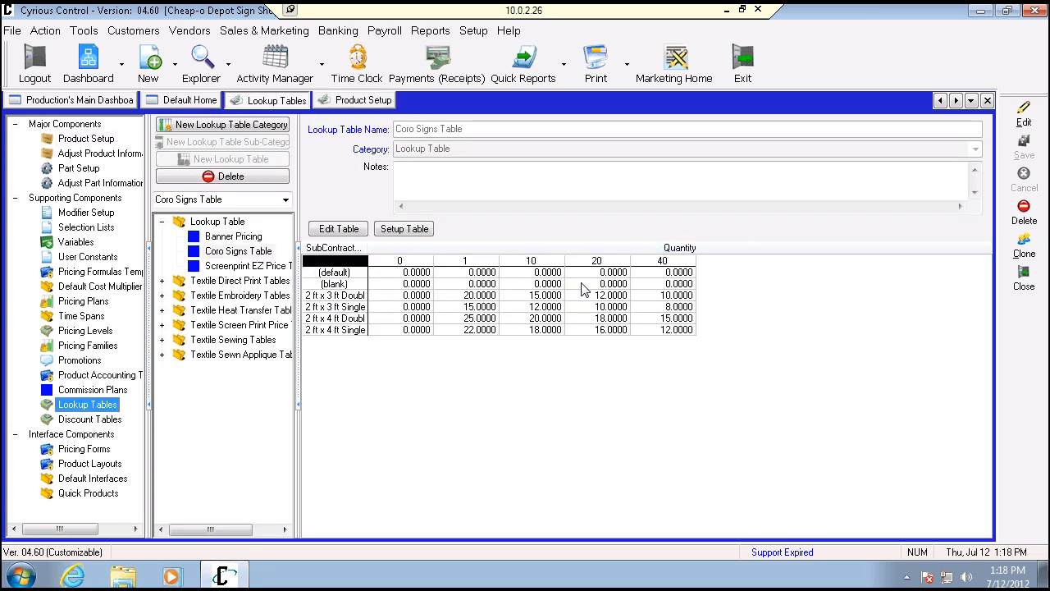
Create a new estimate and add the Coro Signs product from the Miscellaneous category as a line item
click(228, 63)
click(175, 71)
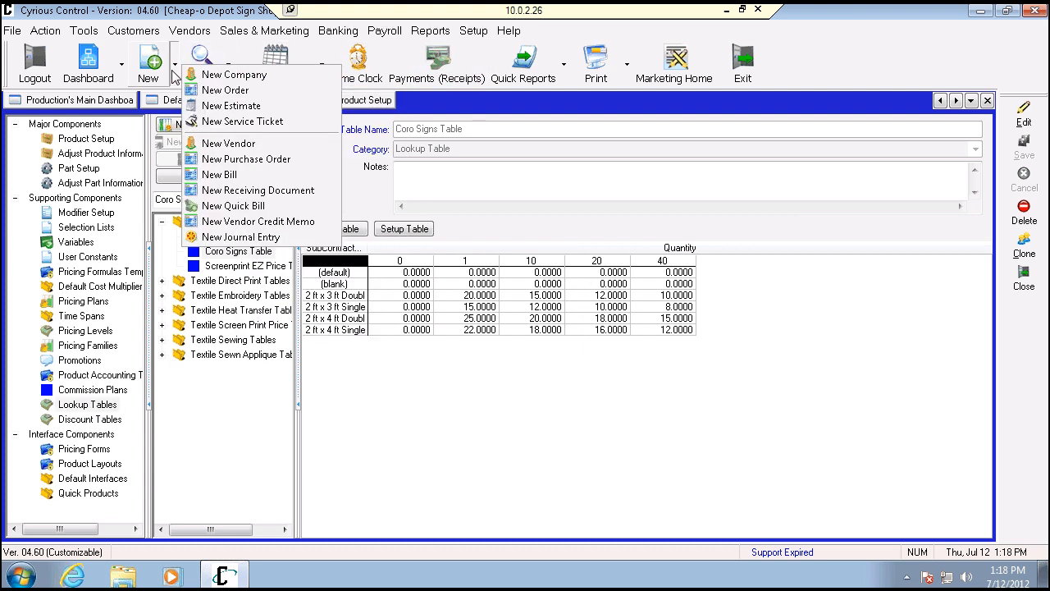
click(206, 106)
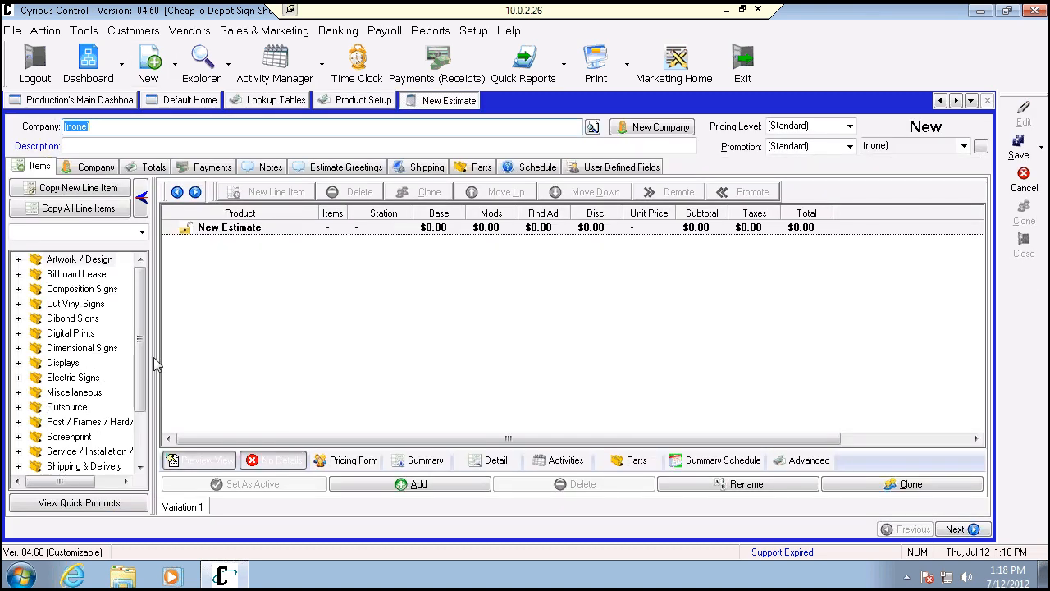
drag(140, 385, 136, 401)
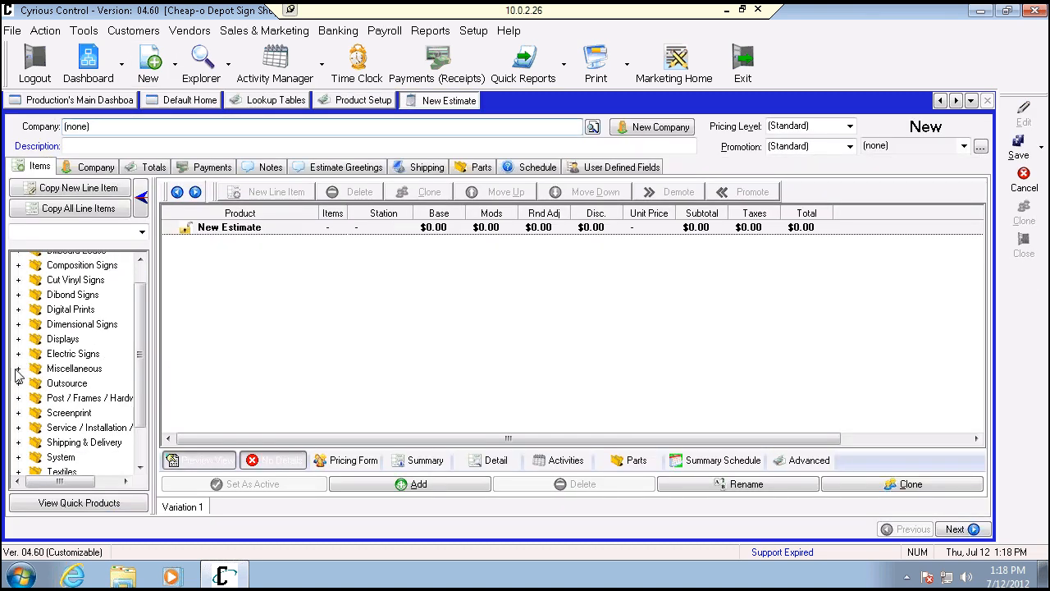
click(18, 369)
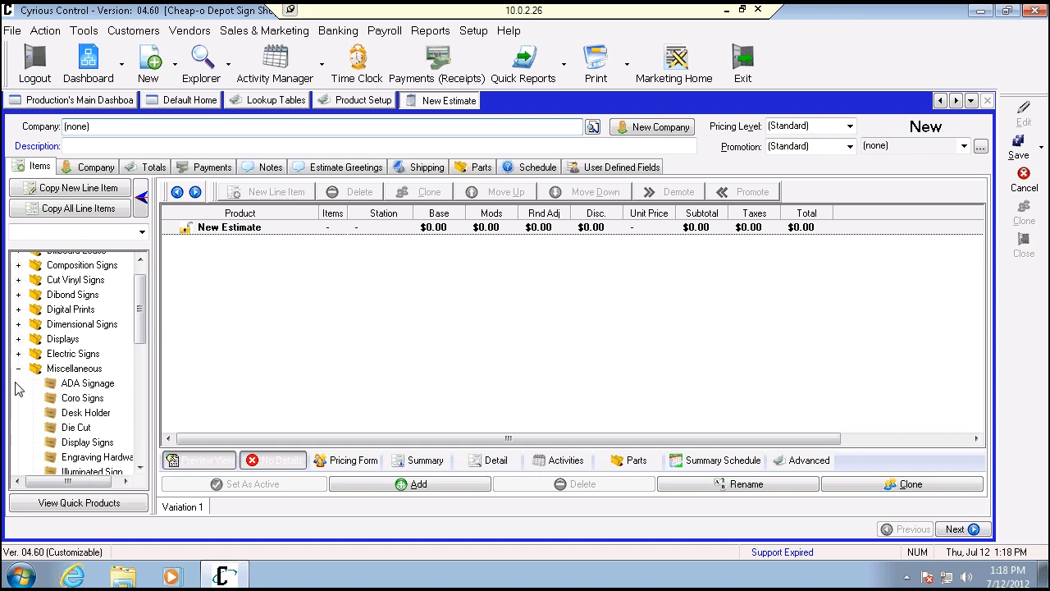
double_click(86, 399)
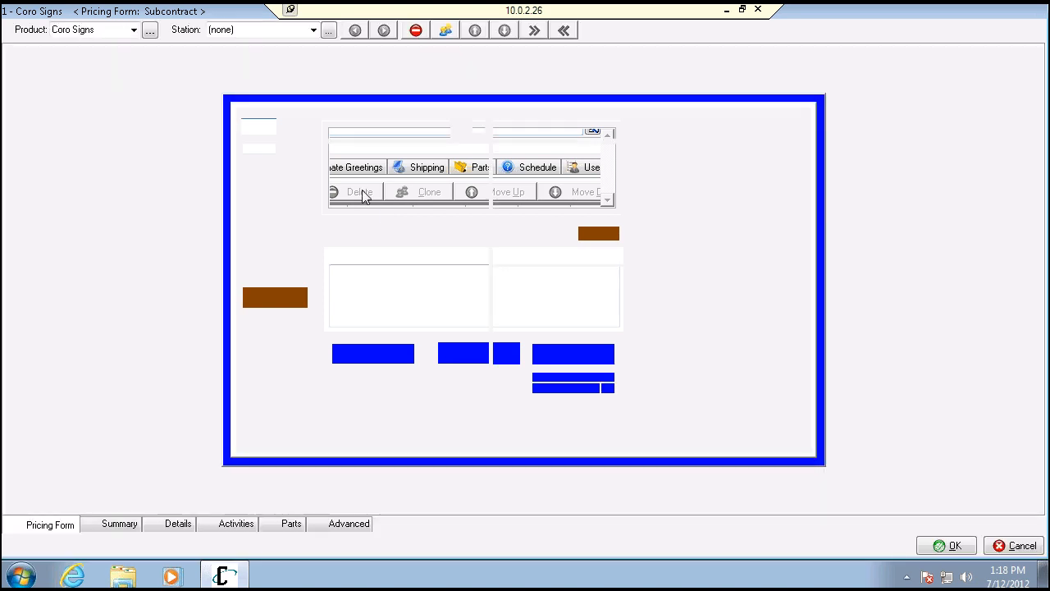
Set the Coro Signs line item to 2 ft x 3 ft Single Sided with a quantity of 10 and accept it
click(442, 171)
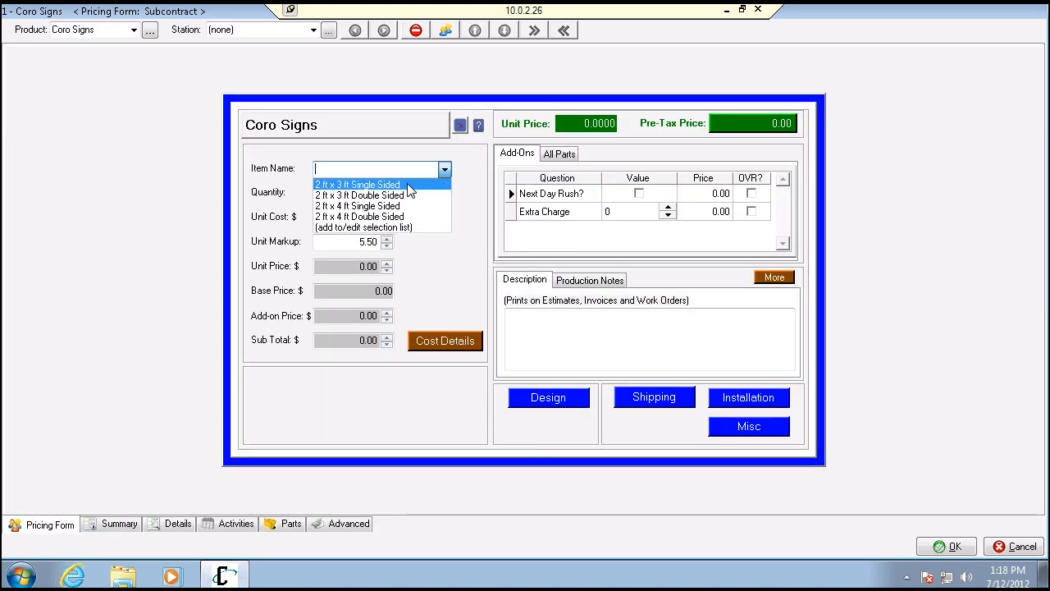
click(405, 184)
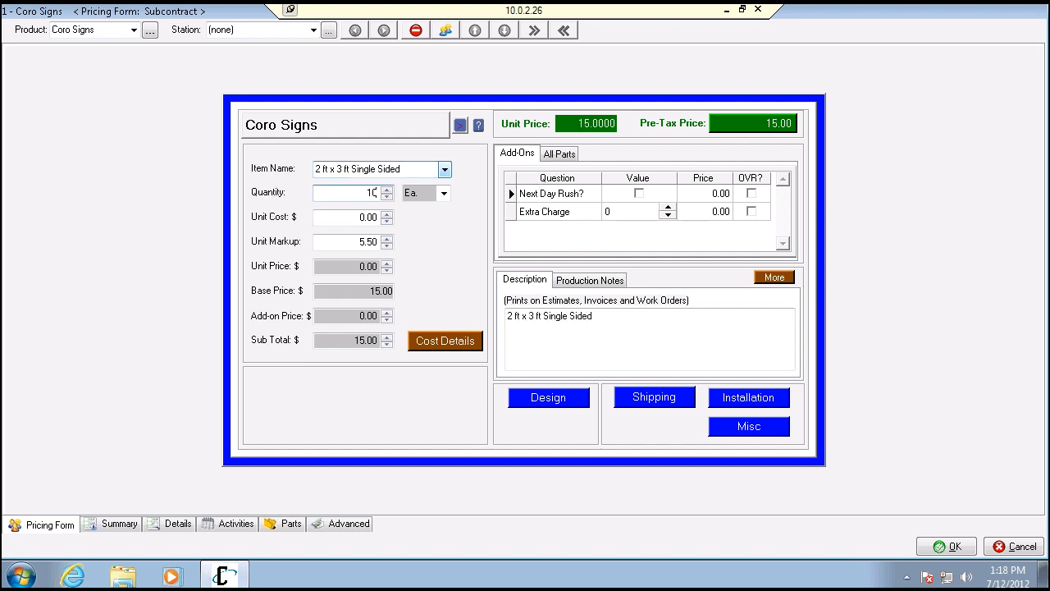
key(Tab)
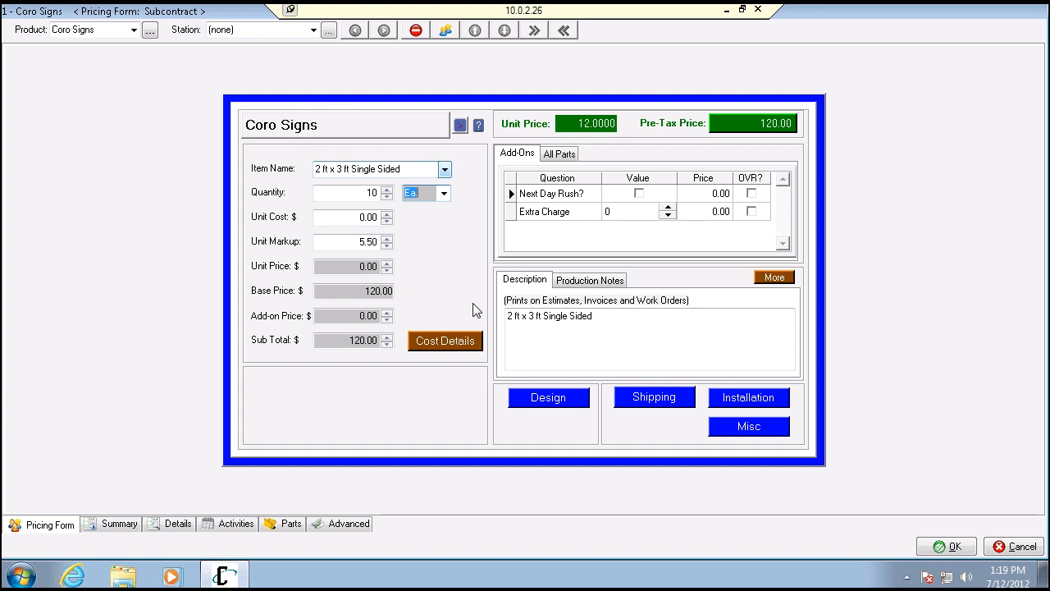
click(930, 547)
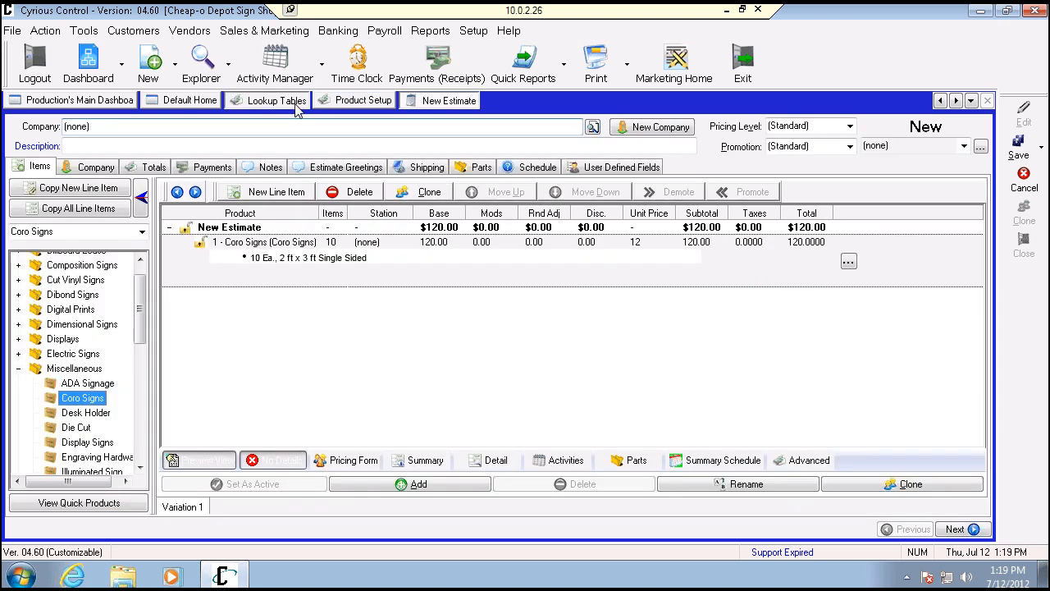
Check the 2 ft x 3 ft Single price for quantity 10 in the Coro Signs Table and return to the estimate
click(295, 107)
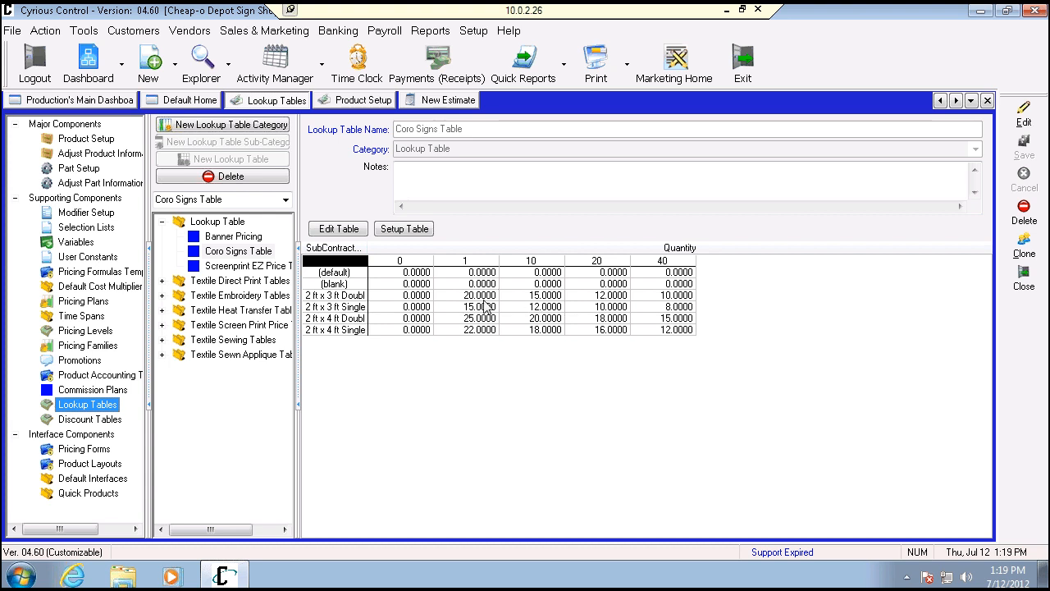
click(534, 318)
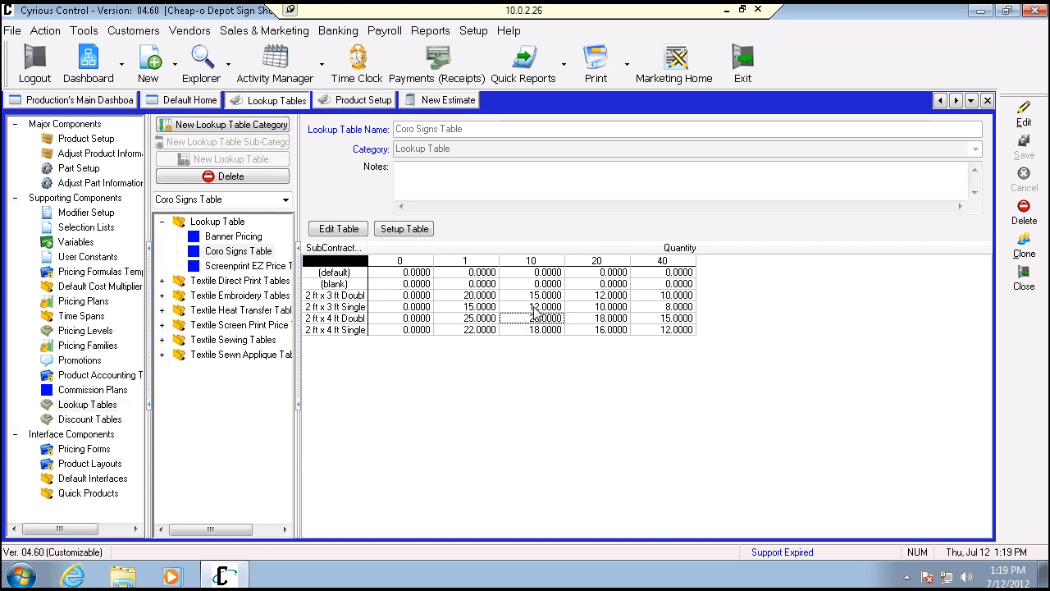
click(425, 101)
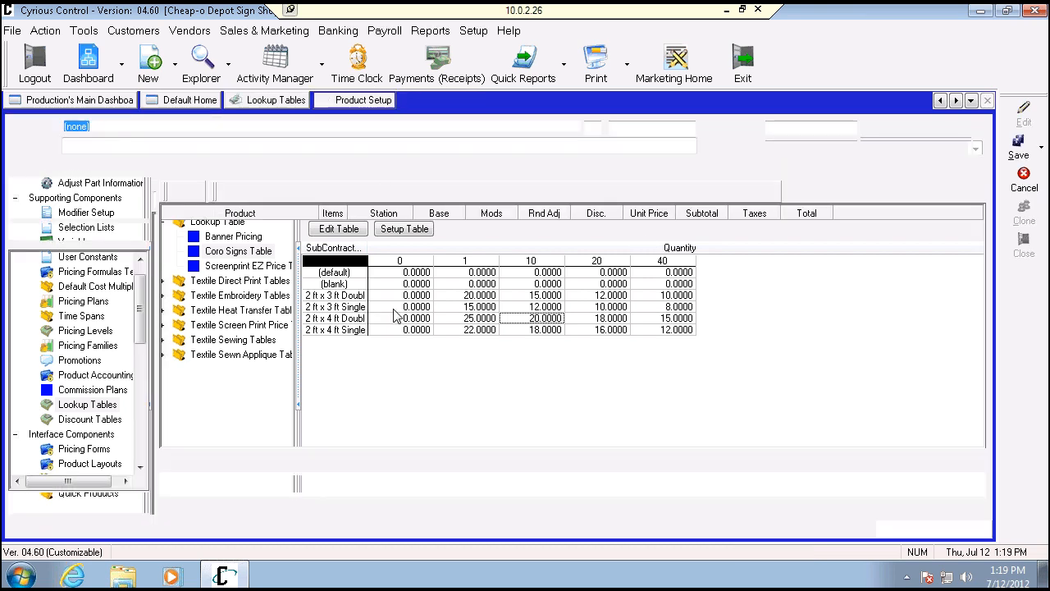
Reopen the Coro Signs line item and set its quantity to 9
double_click(331, 267)
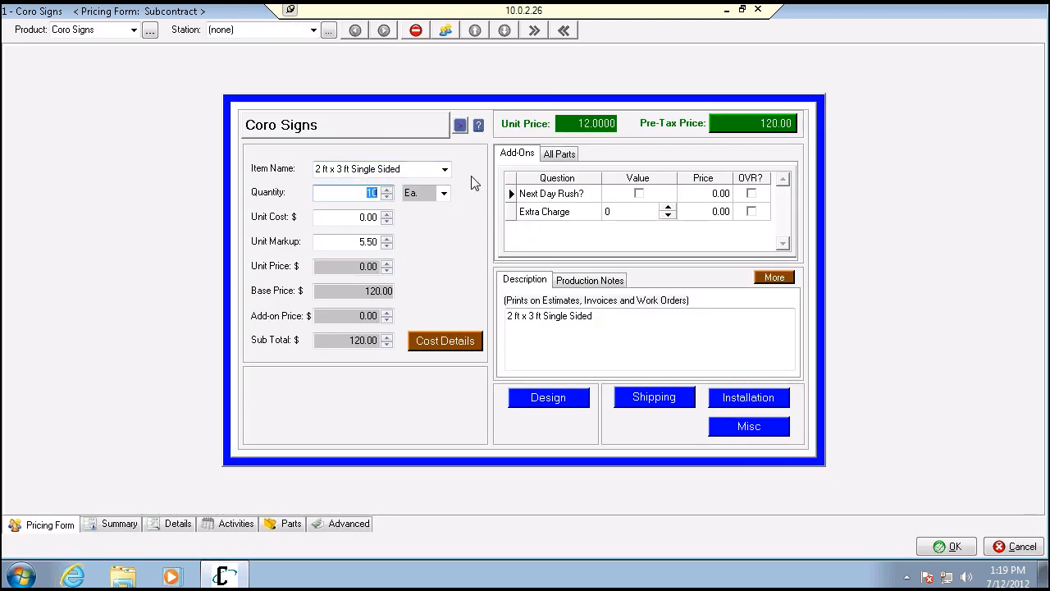
text(9)
key(Tab)
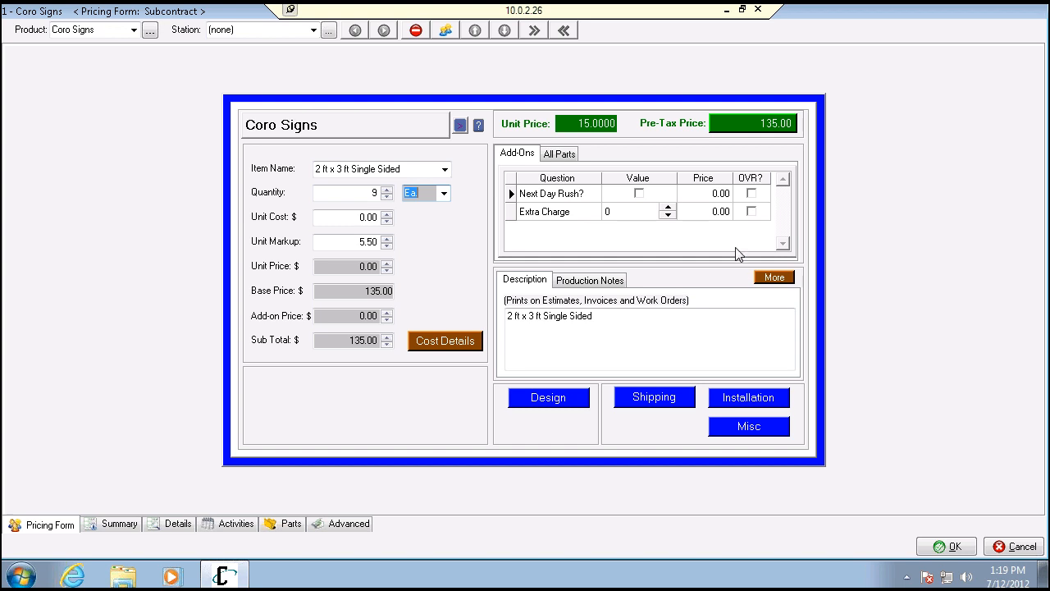
click(973, 548)
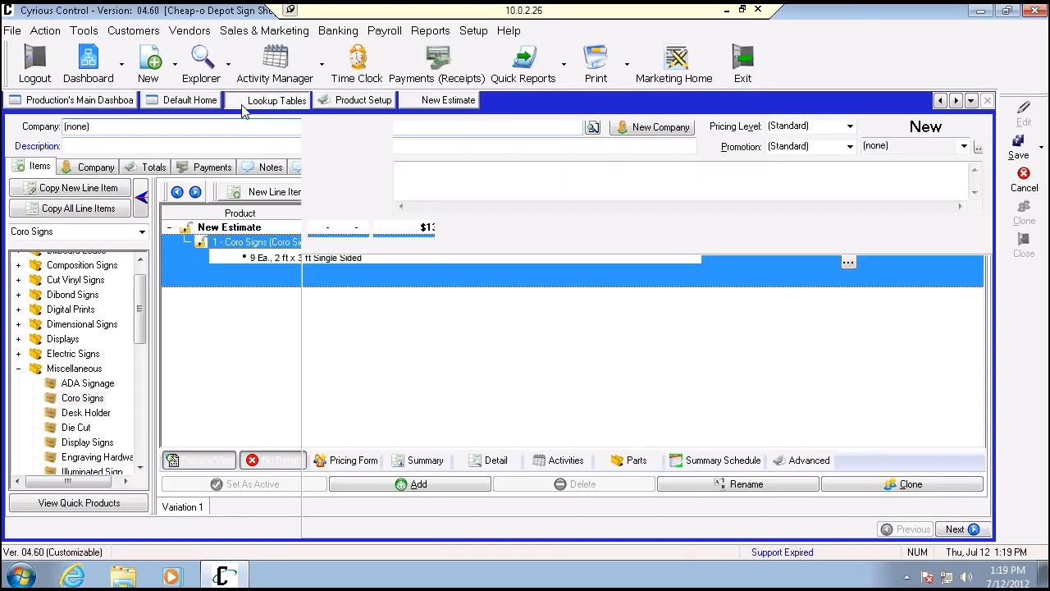
Examine the Coro Signs Table's quantity prices, its row and column parameters, and its handling of values not found
click(243, 108)
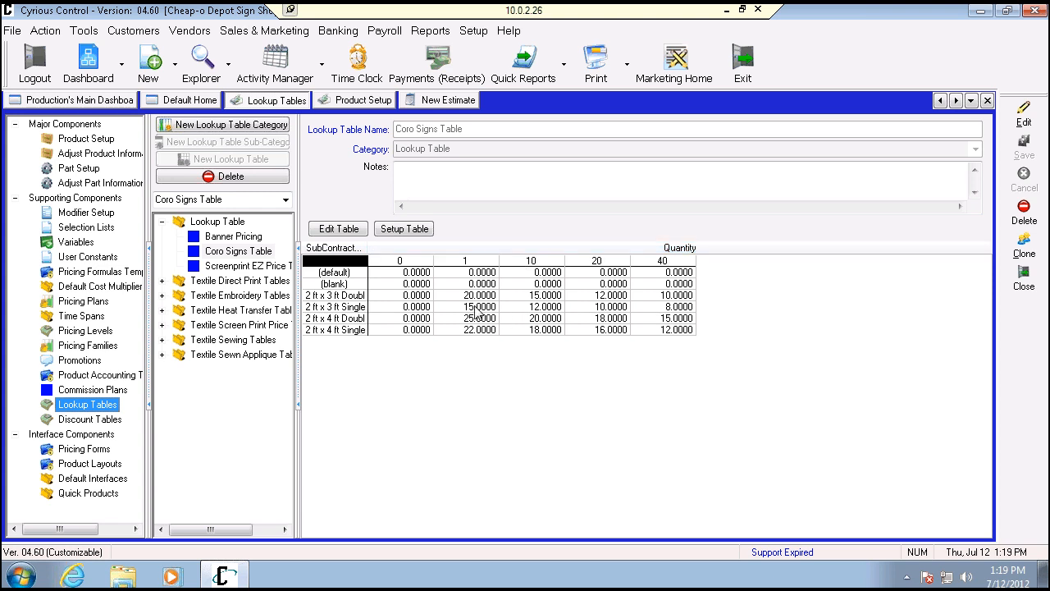
click(411, 231)
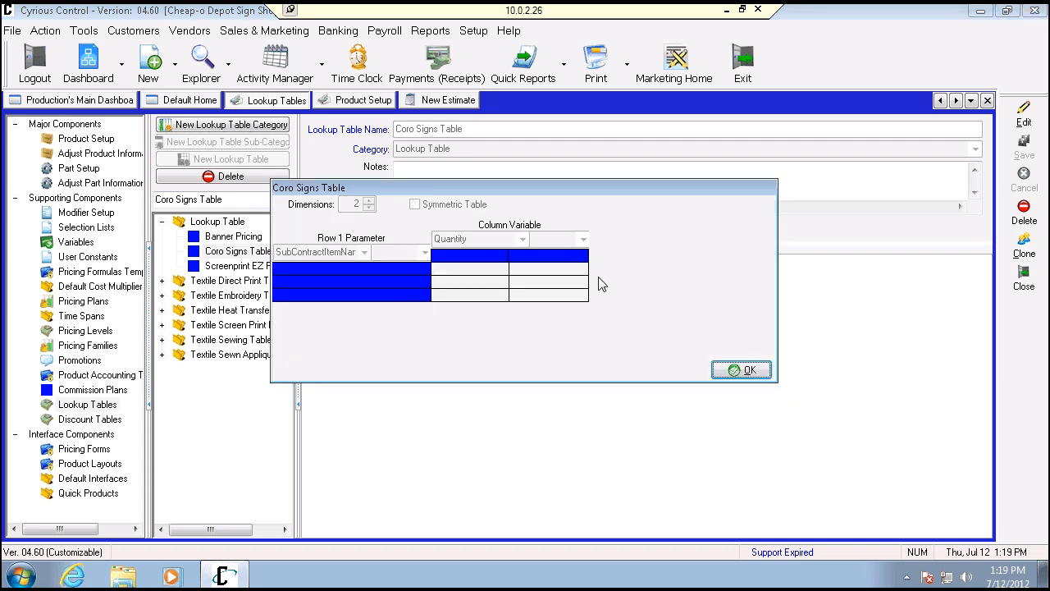
click(753, 370)
click(318, 231)
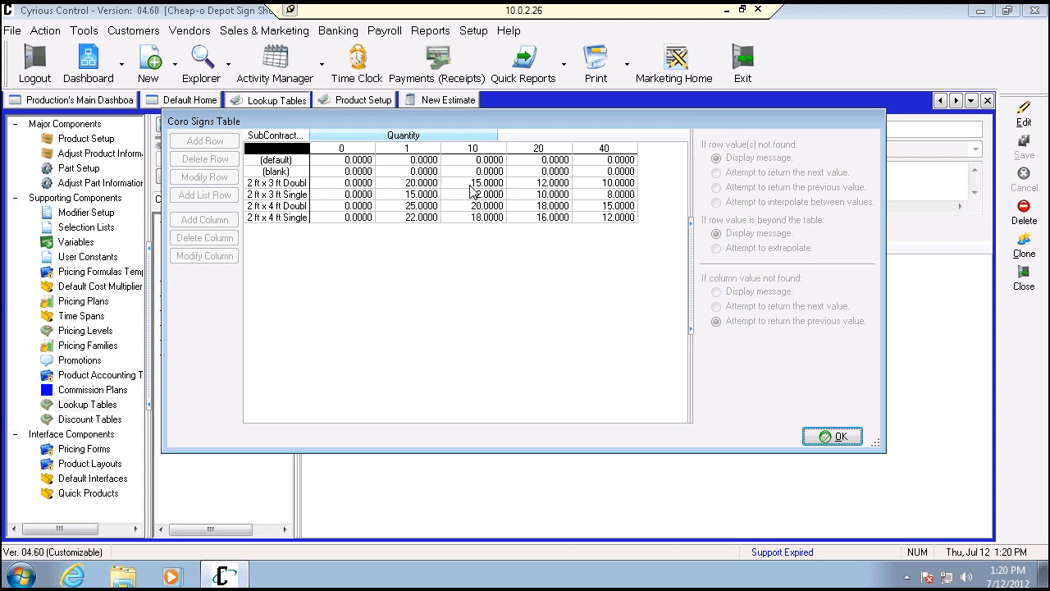
click(418, 197)
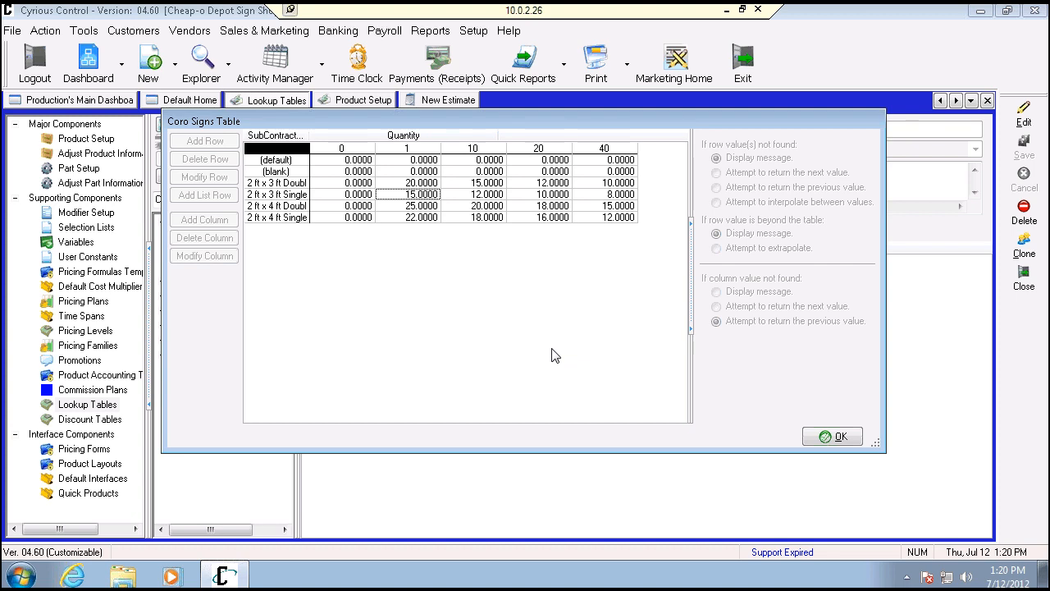
click(841, 440)
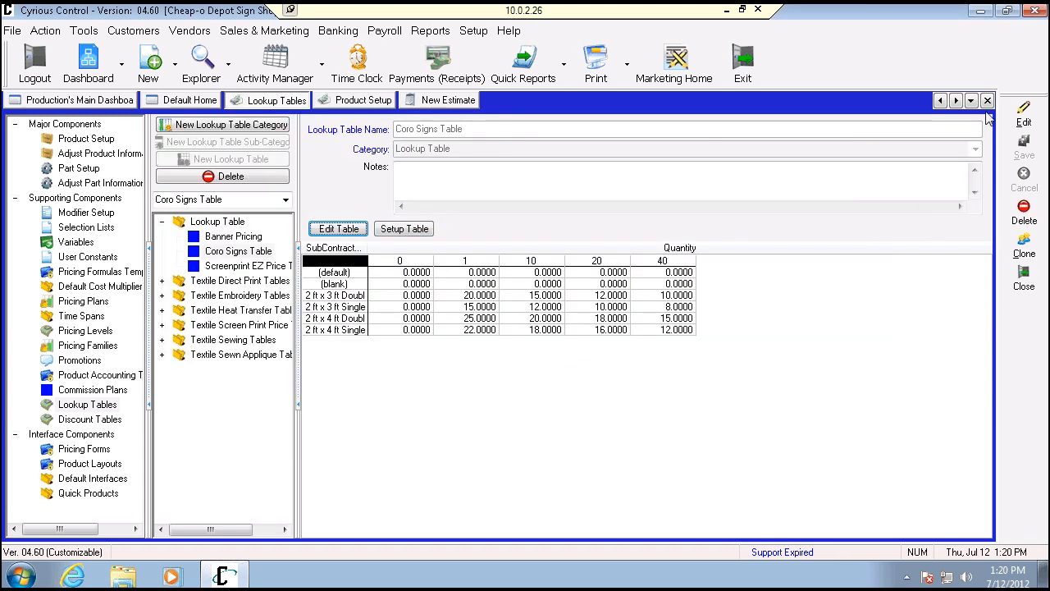
Close the lookup tables and product setup, and discard the new estimate without saving
click(988, 101)
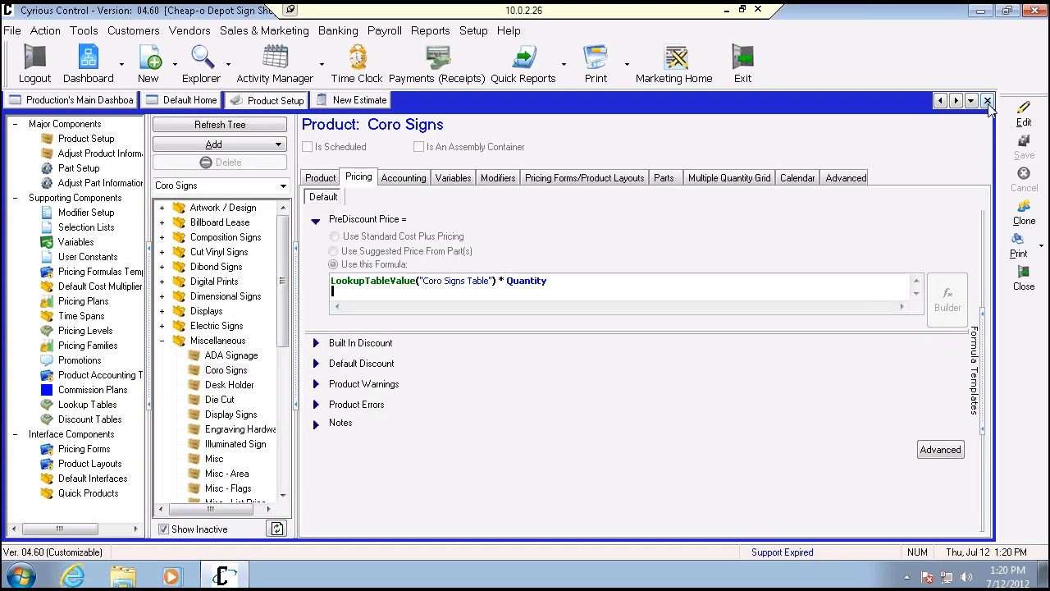
click(988, 101)
click(1025, 181)
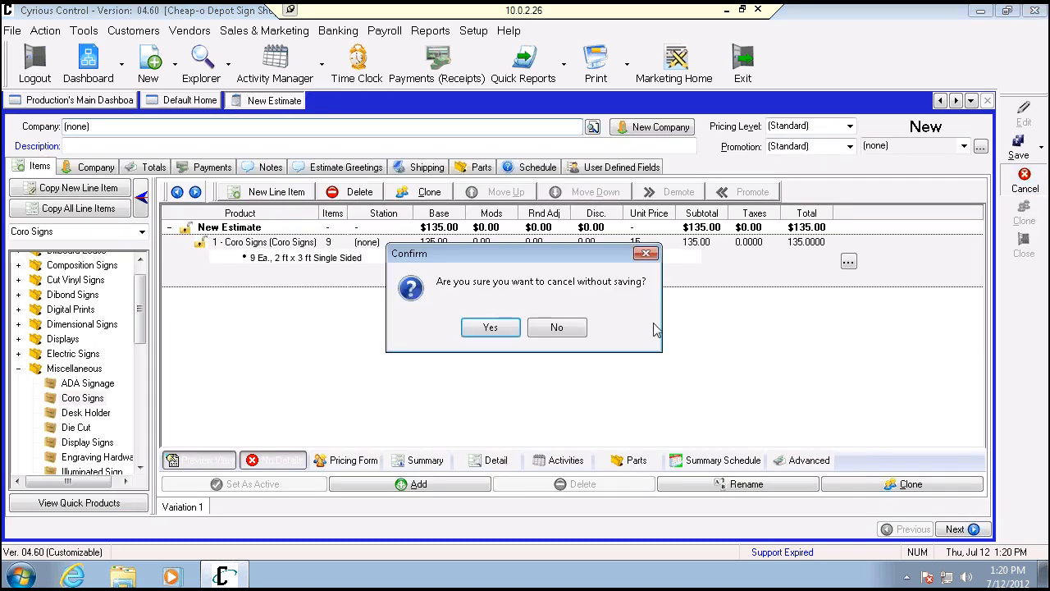
click(491, 328)
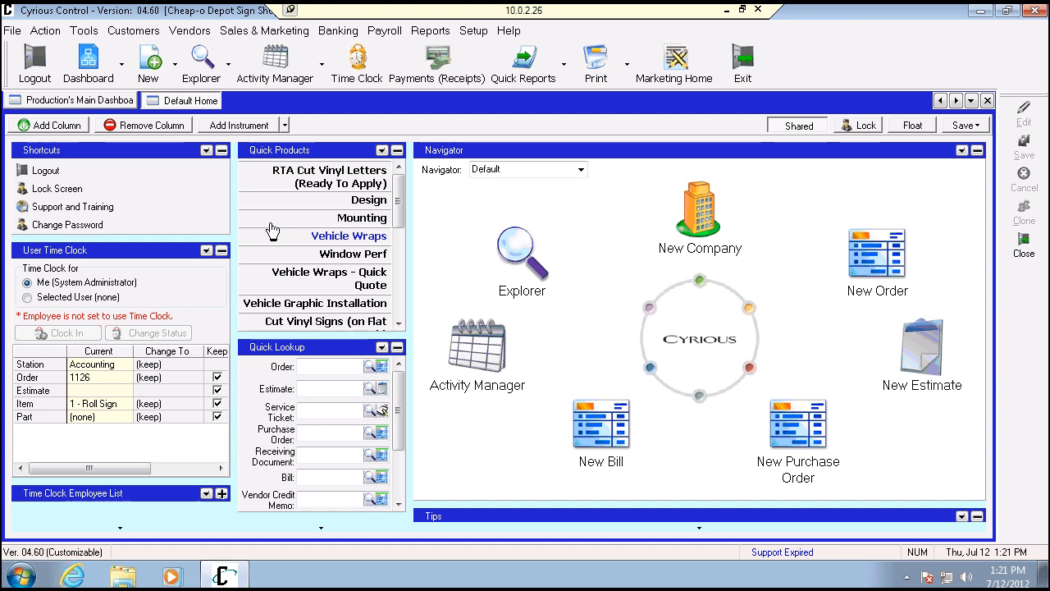
Open the full pricing setup and display its discount tables
click(474, 30)
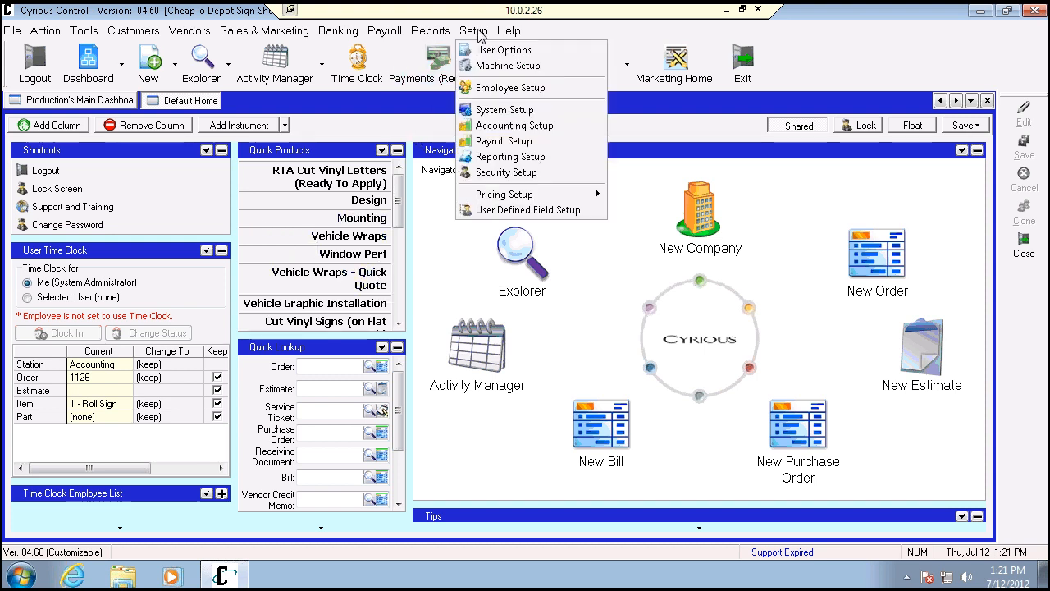
mouse_move(524, 197)
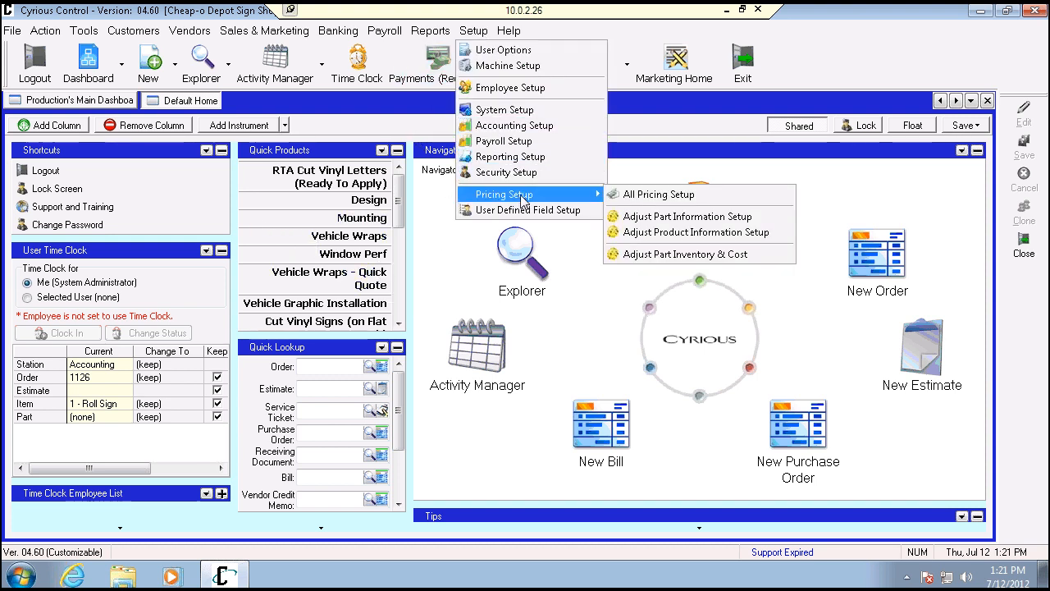
click(655, 191)
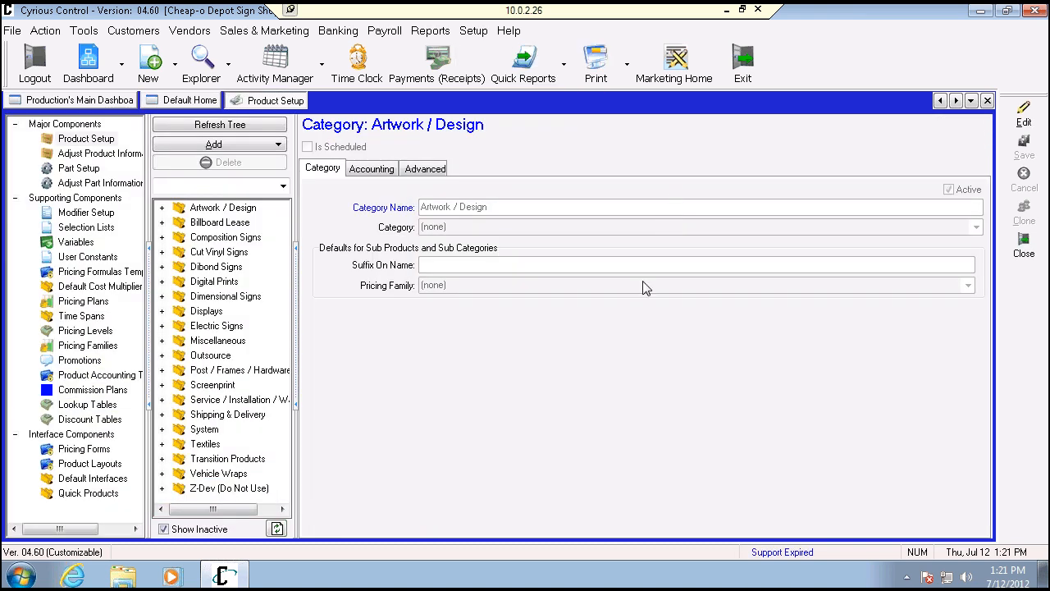
click(106, 424)
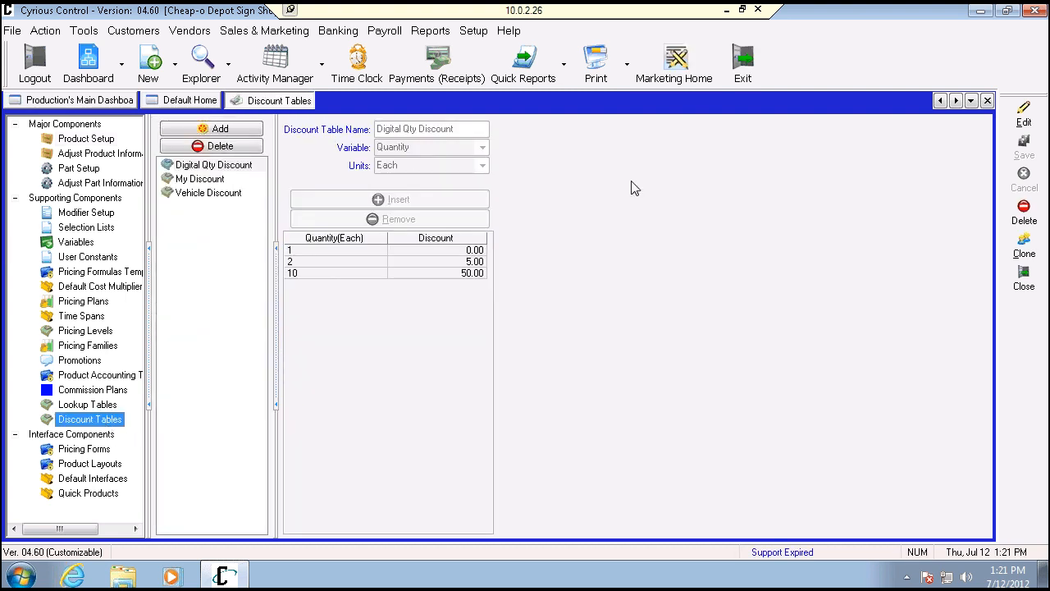
Add a discount table named Test Discount Table that uses the Quantity variable
click(236, 132)
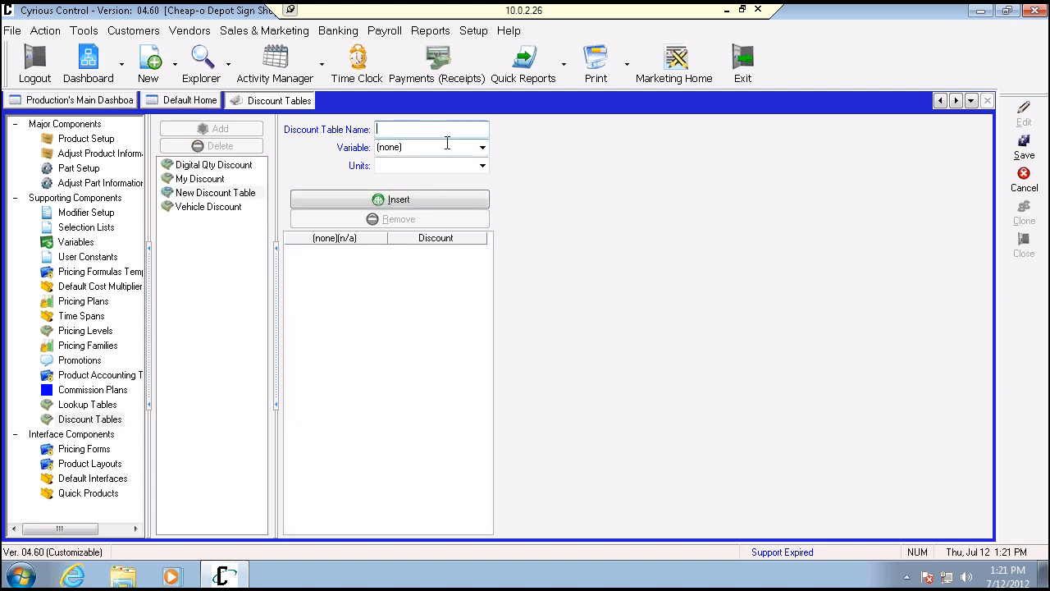
text(Test Discount Table)
click(481, 148)
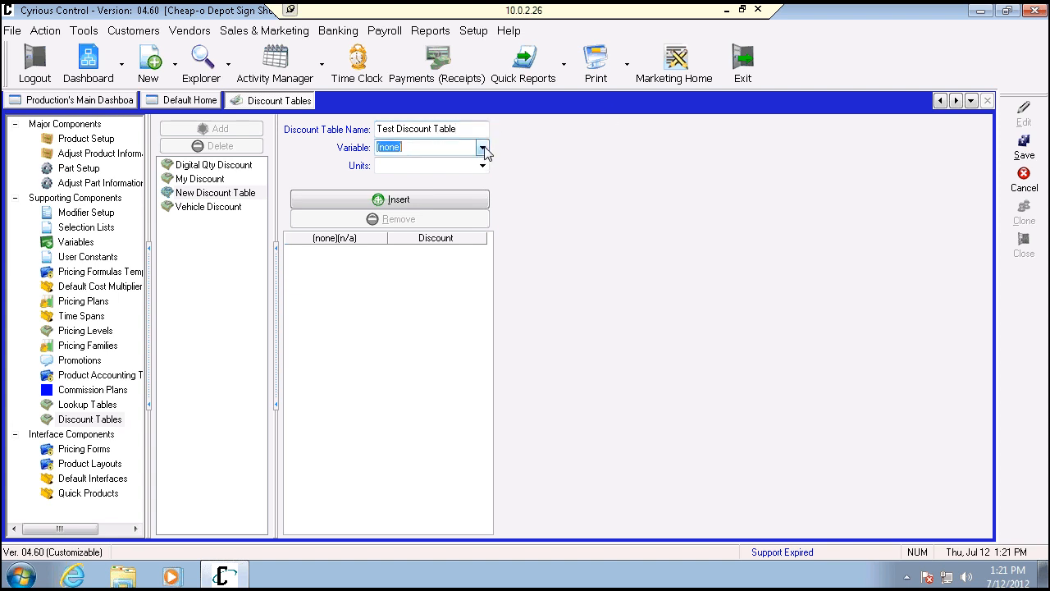
scroll(482, 185, down, 20)
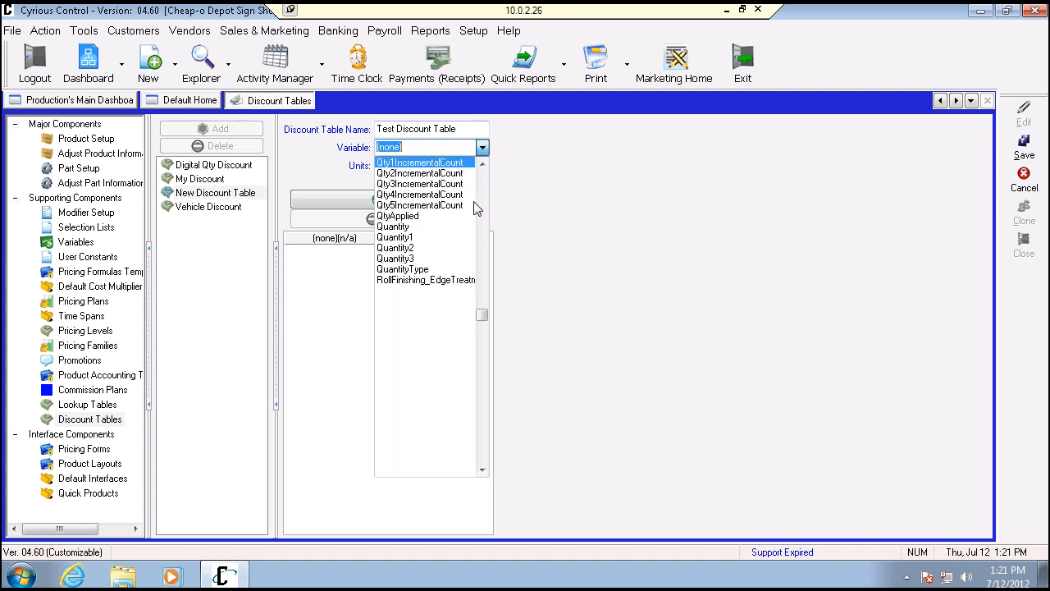
text(Quantity)
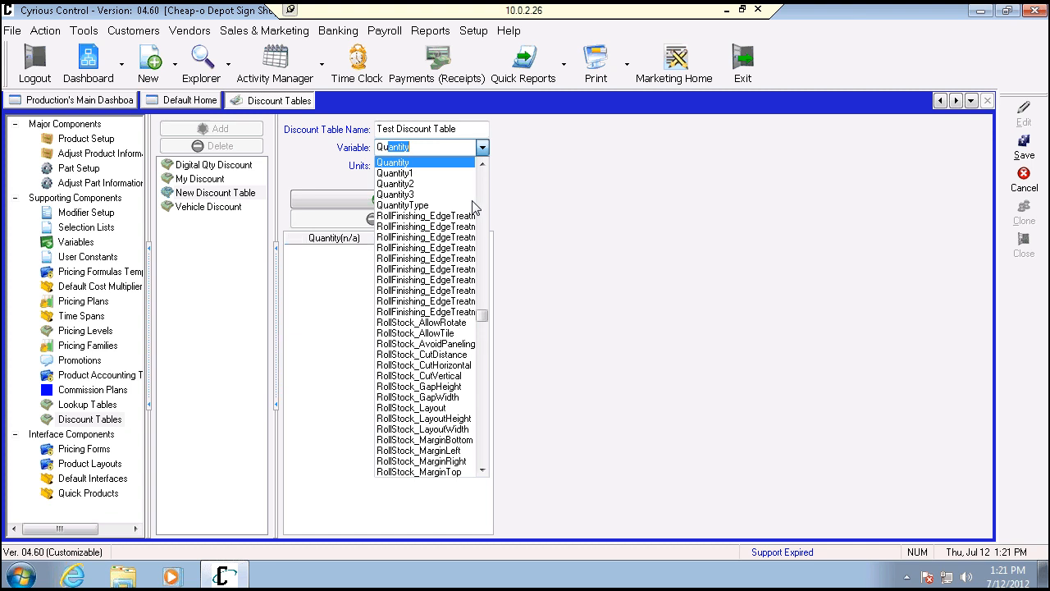
click(414, 163)
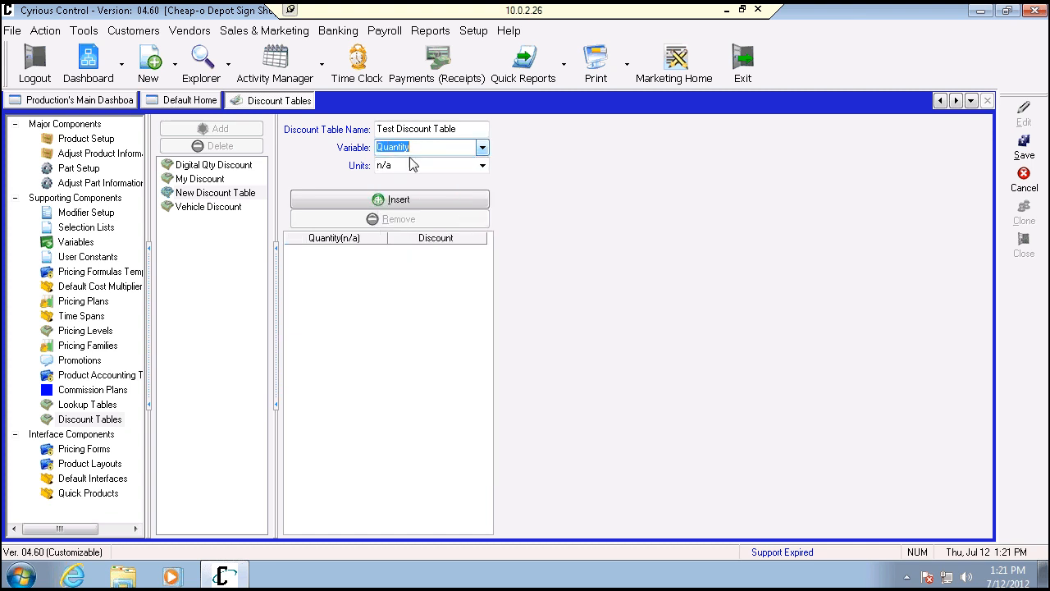
Insert three rows in the discount table: quantities 5, 10 and 15 with discounts of 5, 10 and 15
click(419, 200)
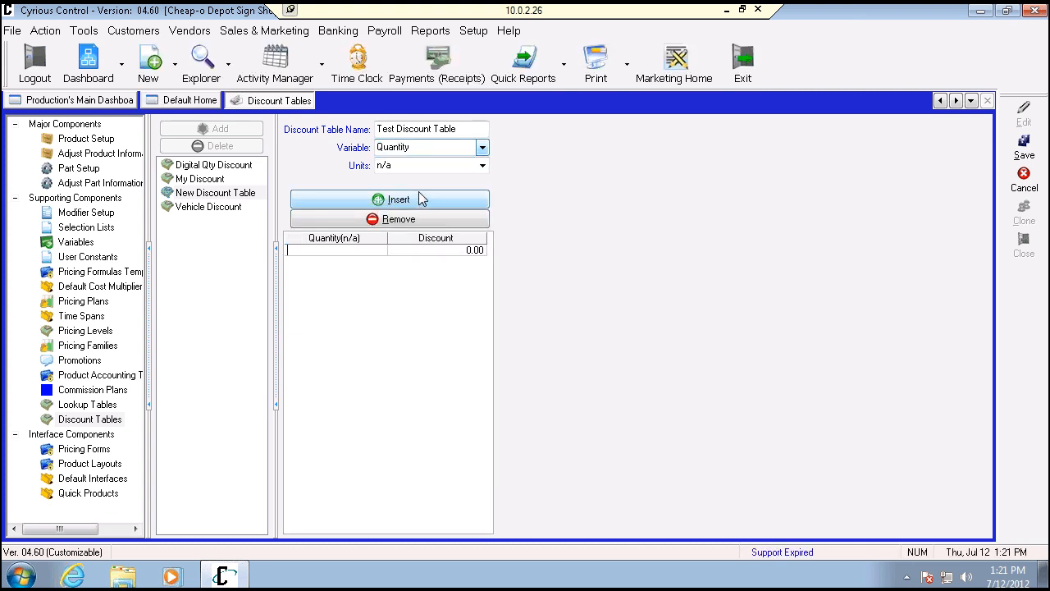
click(403, 205)
click(402, 205)
click(332, 250)
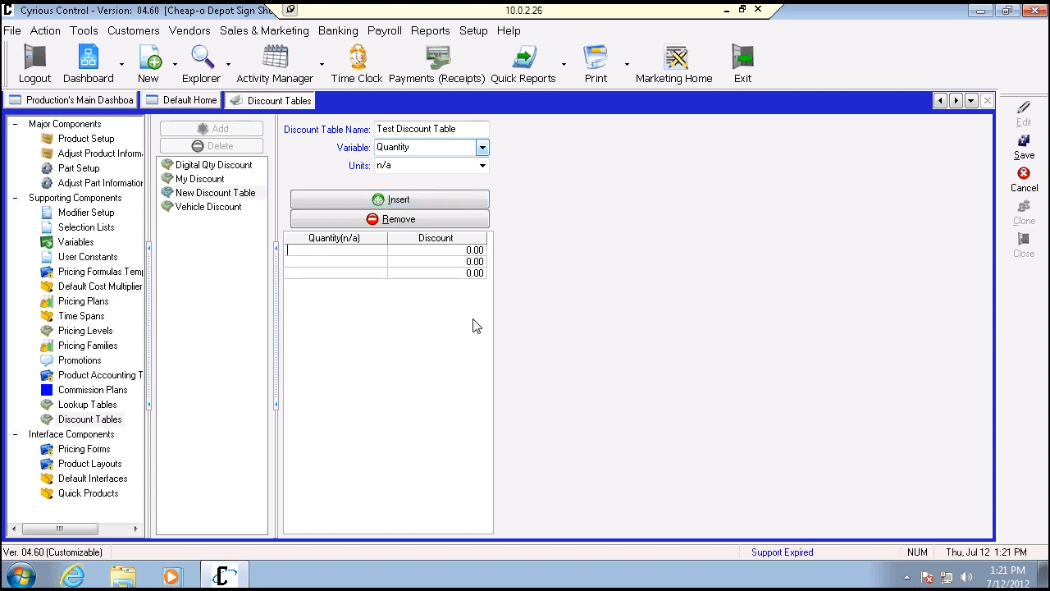
key(Tab)
key(Tab)
text(1)
key(Tab)
click(469, 250)
text(5)
key(Down)
key(Down)
key(Tab)
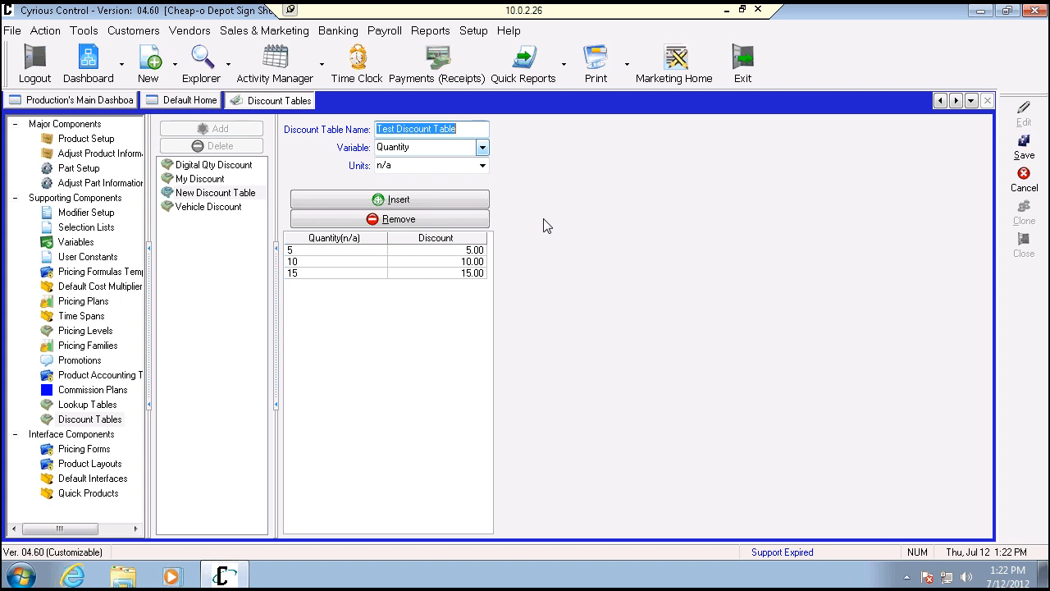
Set the units of Test Discount Table to Each and save the table
click(1008, 148)
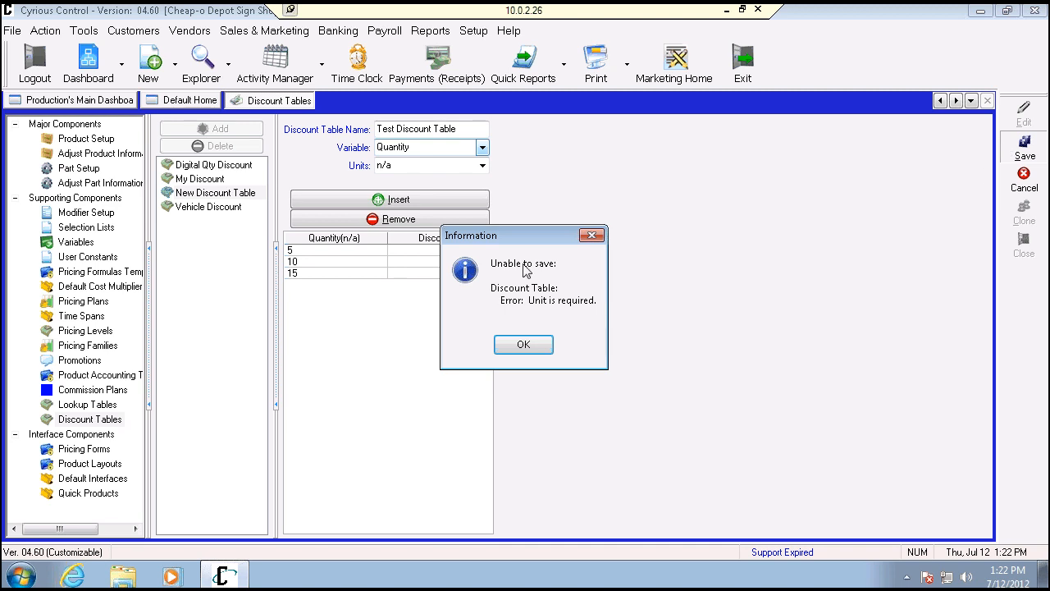
click(529, 345)
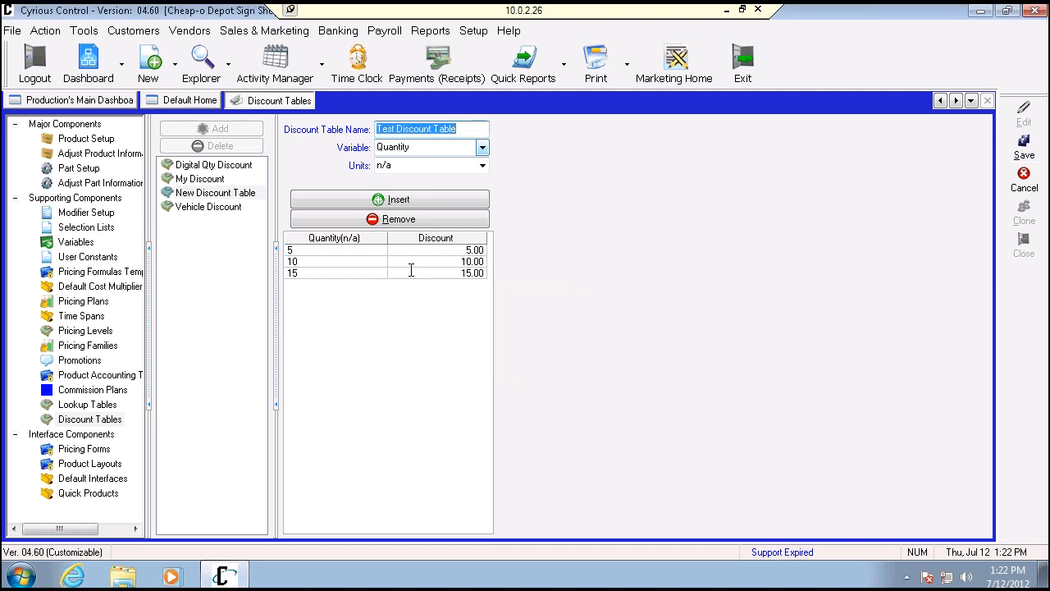
click(483, 166)
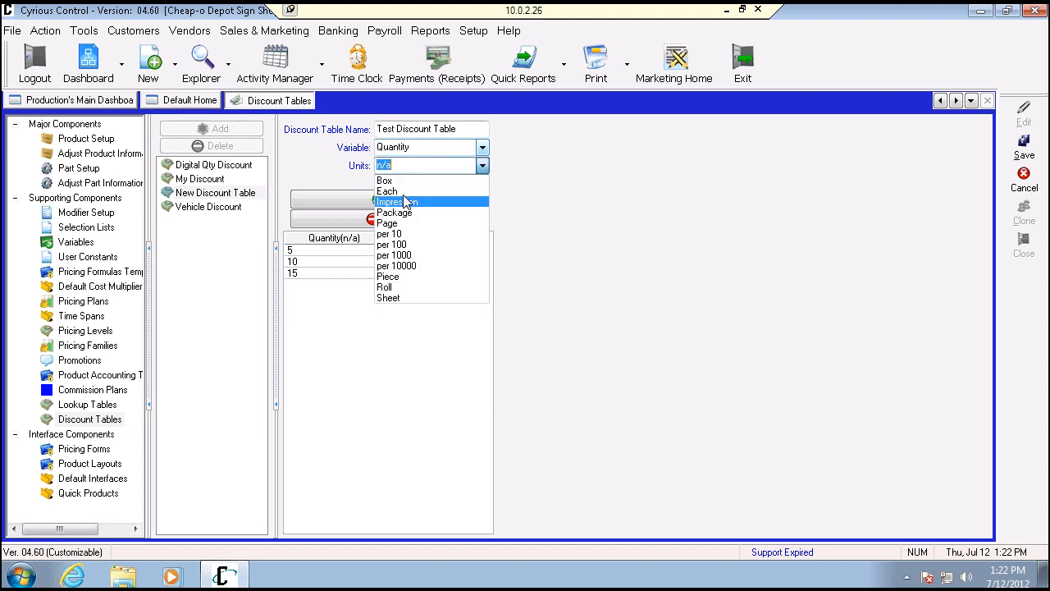
click(406, 195)
click(1024, 148)
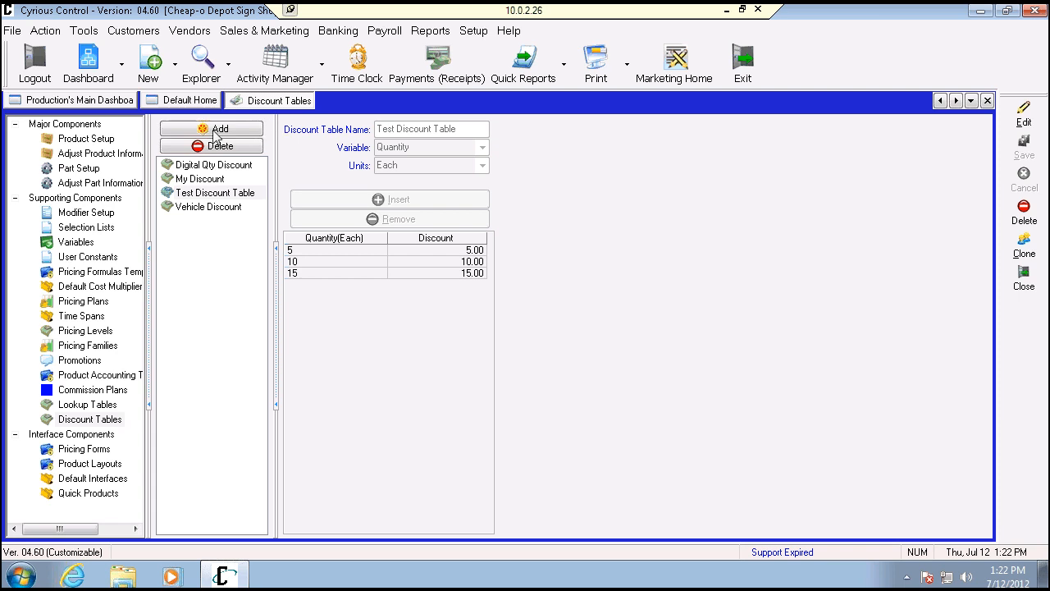
Open the full pricing setup and display the Roll Sign Print product in the Digital Prints category
click(480, 34)
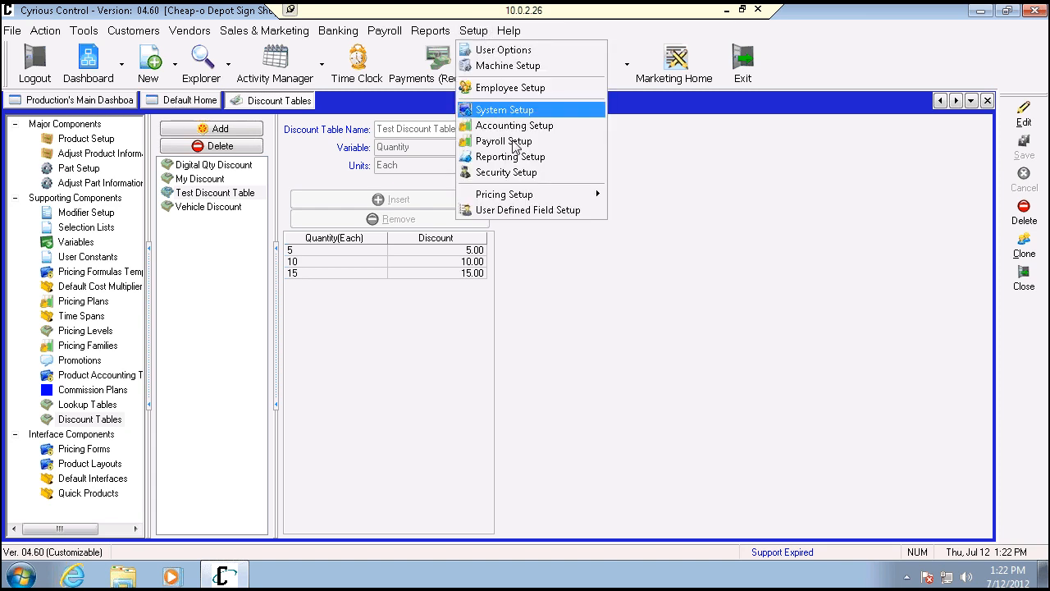
mouse_move(529, 197)
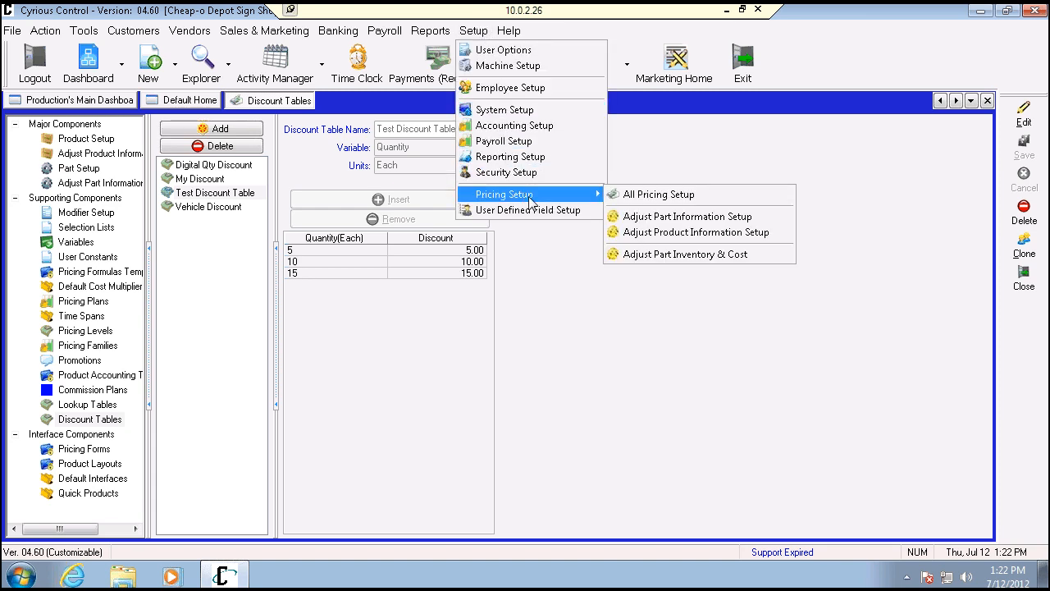
click(657, 199)
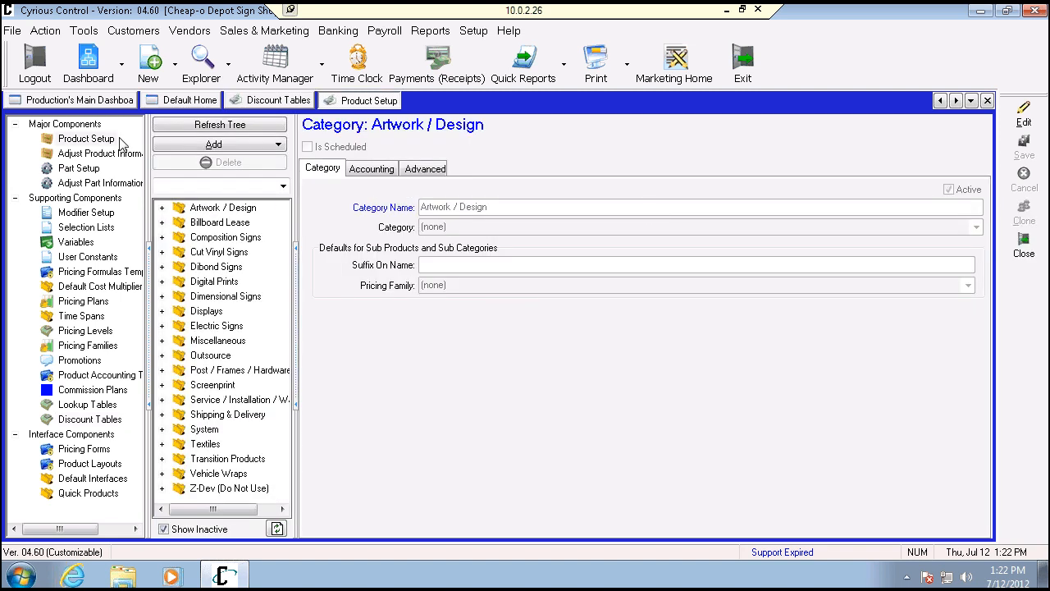
drag(298, 319, 328, 317)
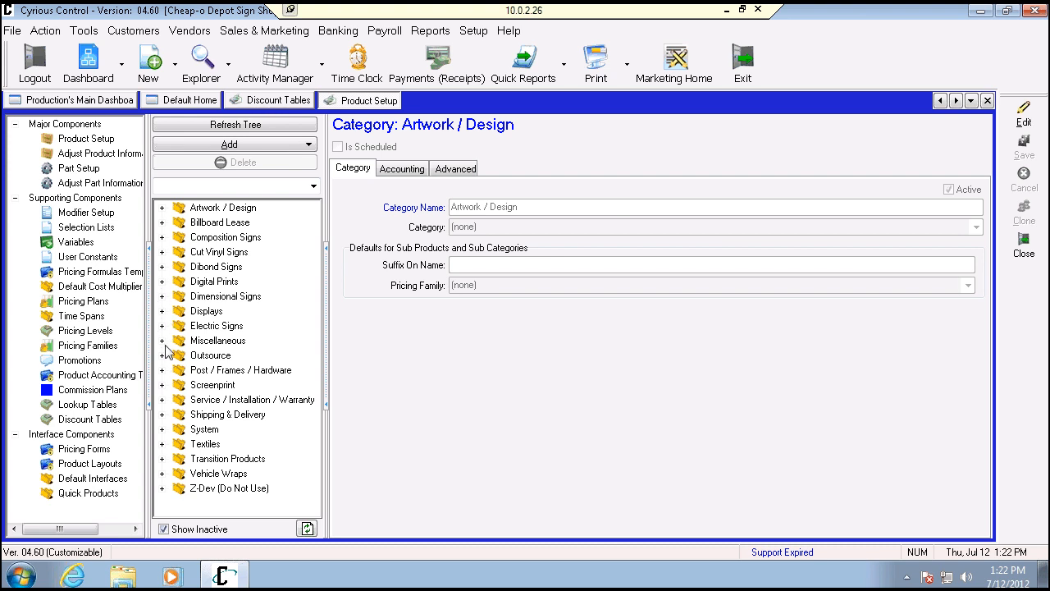
click(161, 281)
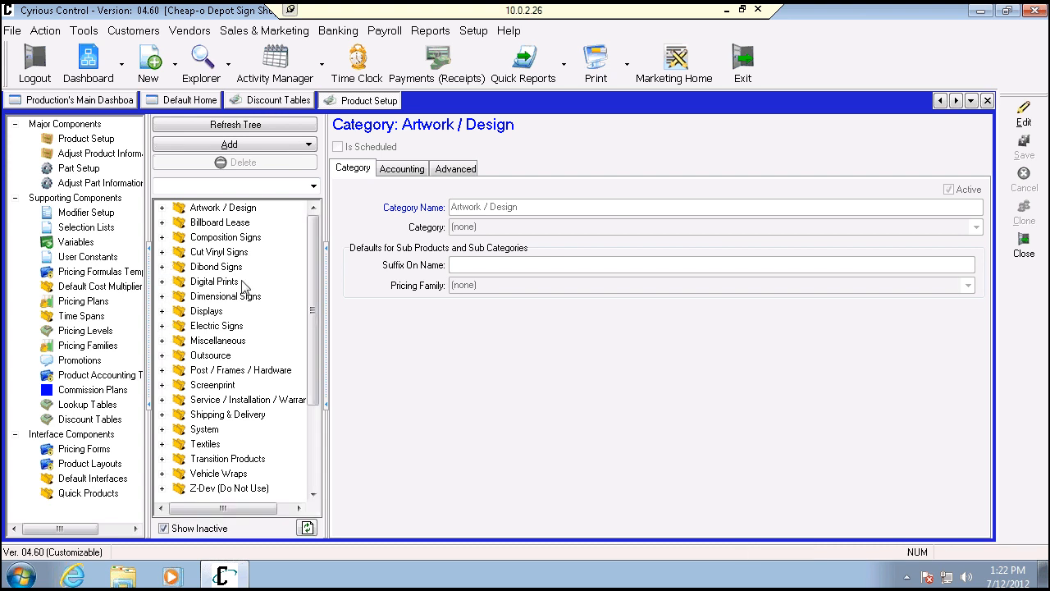
click(223, 419)
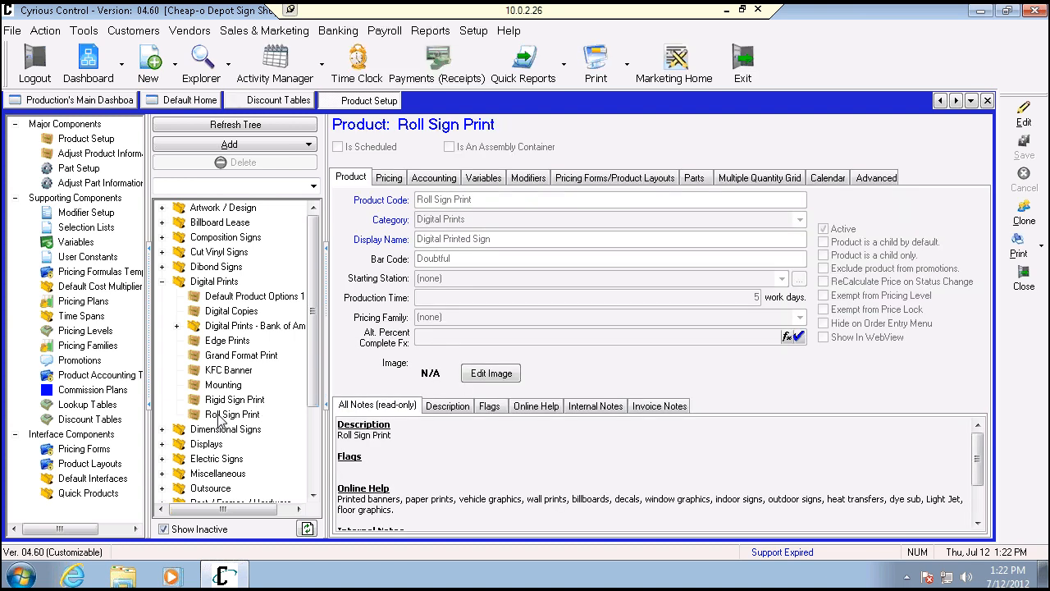
Examine the Built In Discount formula in the pricing of the Roll Sign Print product
click(389, 178)
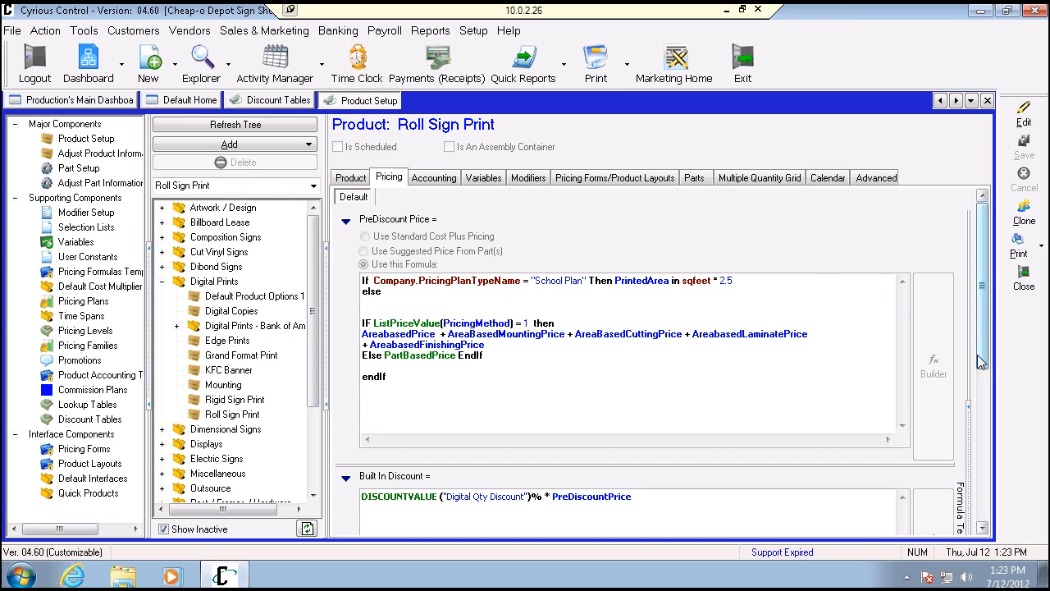
scroll(975, 402, down, 2)
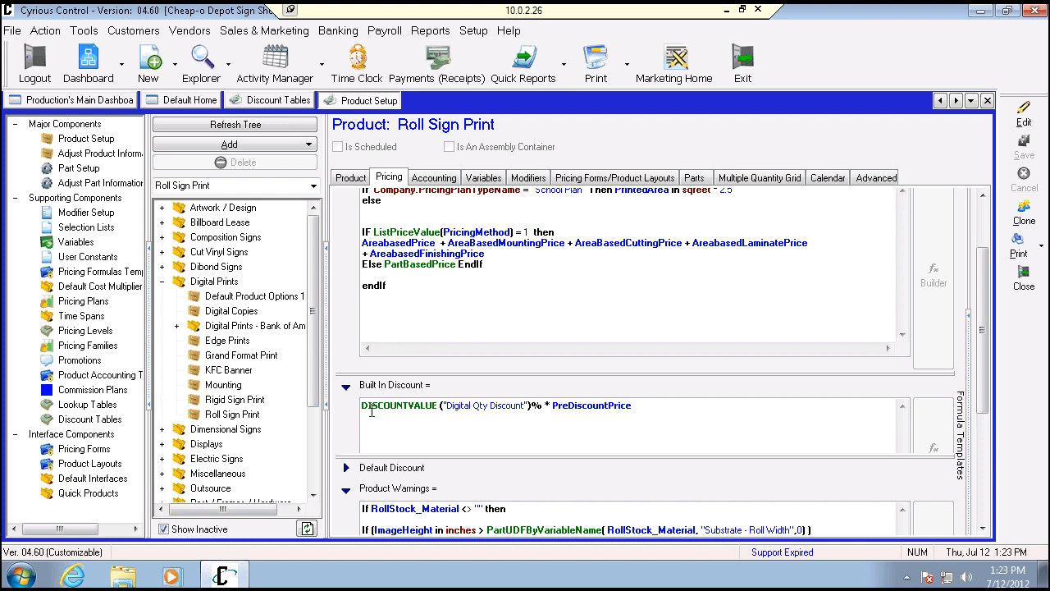
drag(364, 408, 434, 407)
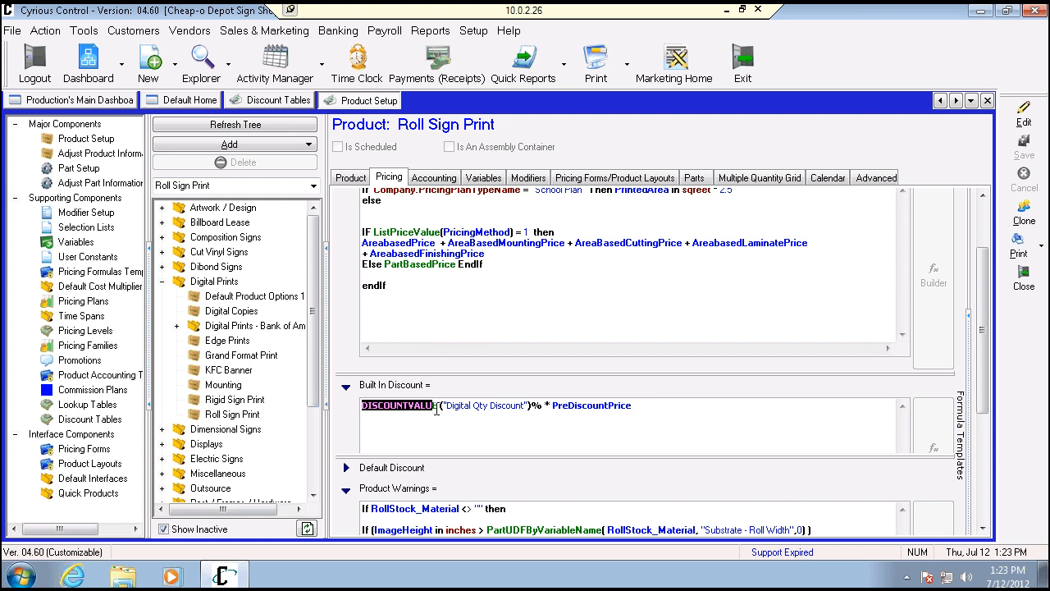
click(443, 407)
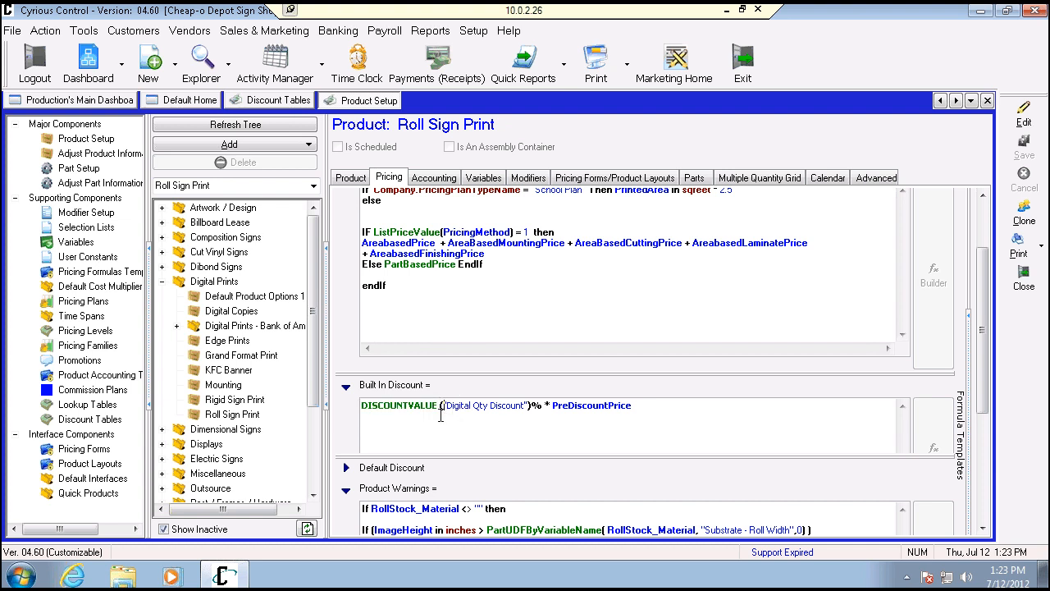
drag(634, 407, 486, 409)
click(444, 402)
Compare the Digital Qty Discount table with the percent and PreDiscountPrice parts of Roll Sign Print's Built In Discount formula
click(278, 100)
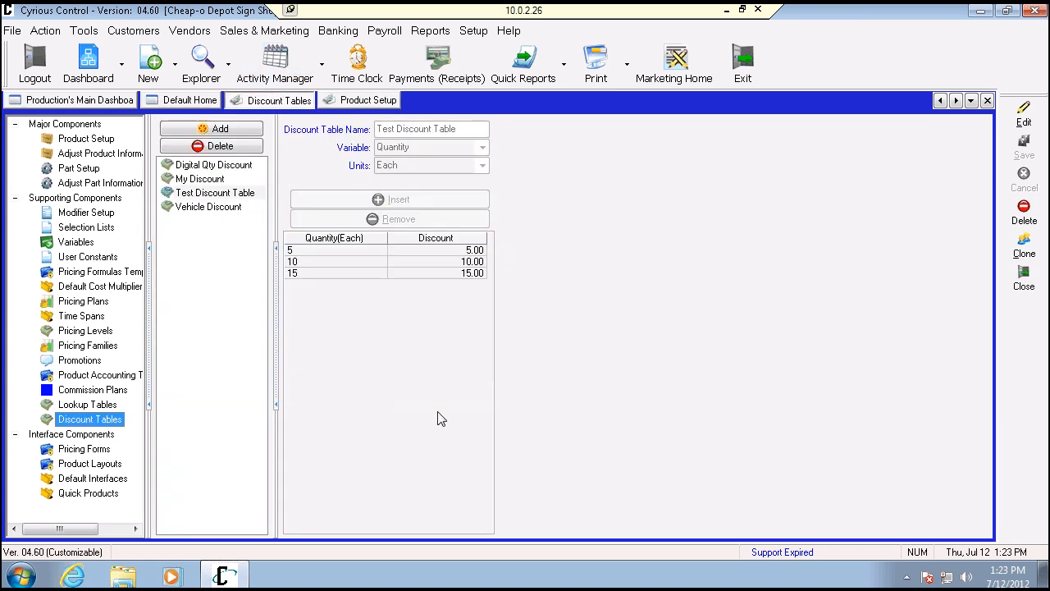
click(220, 167)
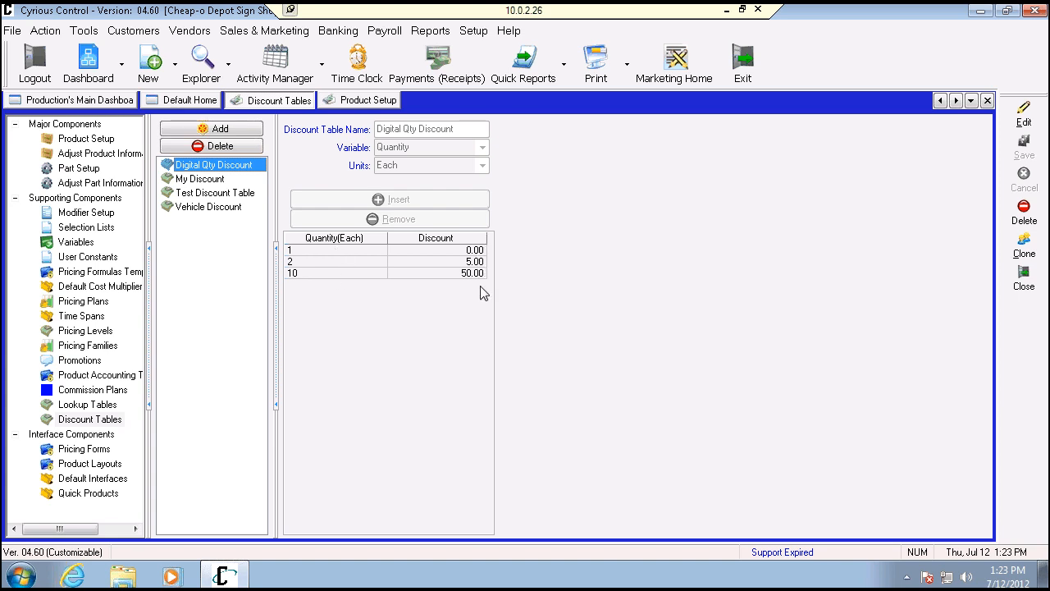
click(345, 101)
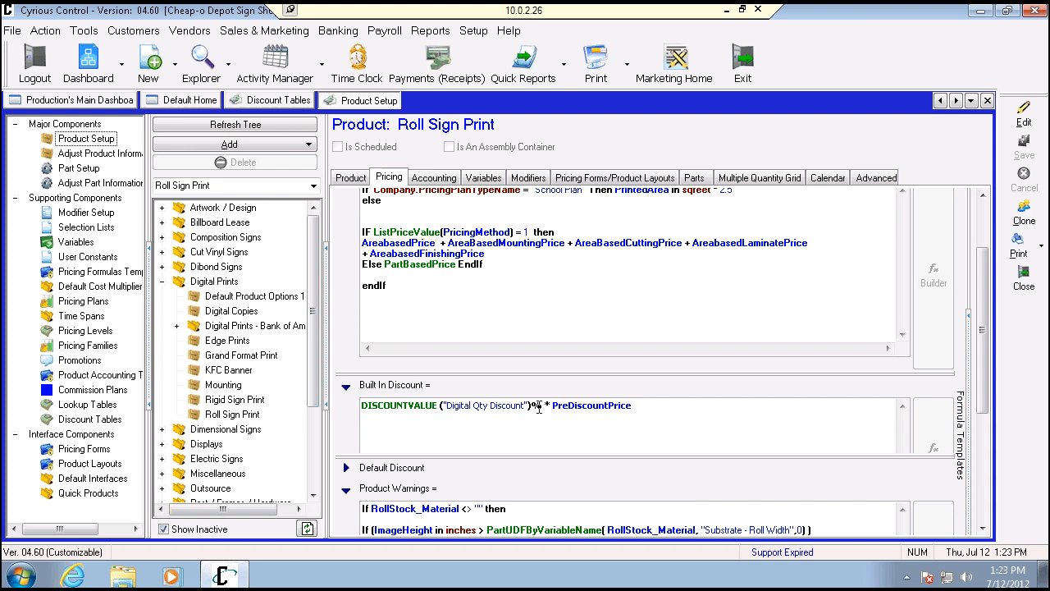
double_click(539, 406)
double_click(556, 405)
click(647, 416)
click(287, 98)
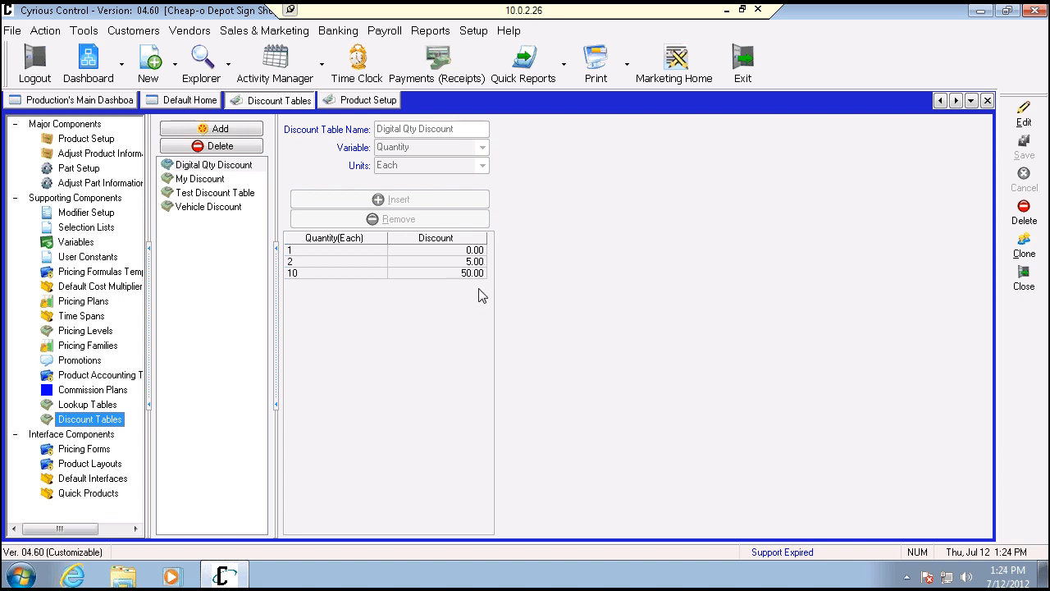
Start a new estimate and add the Roll Sign Print product from Digital Prints as a line item
click(177, 69)
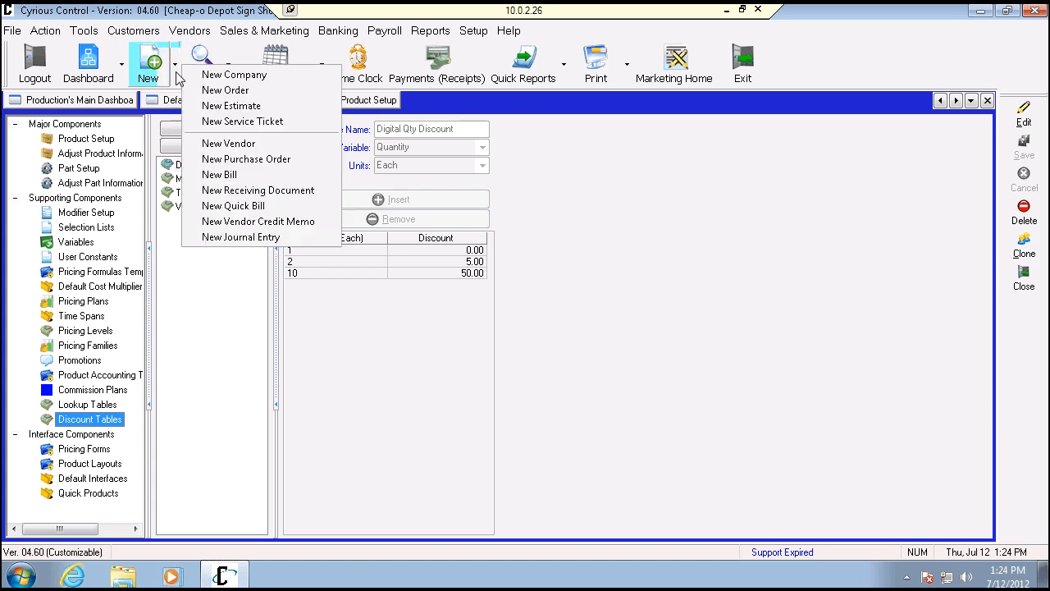
click(229, 90)
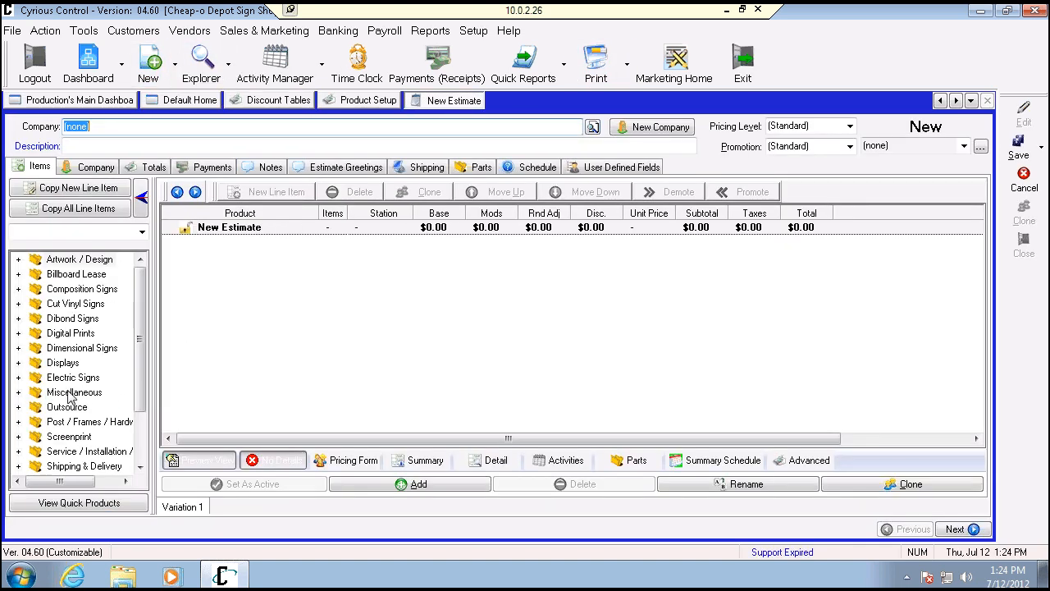
click(18, 333)
click(92, 466)
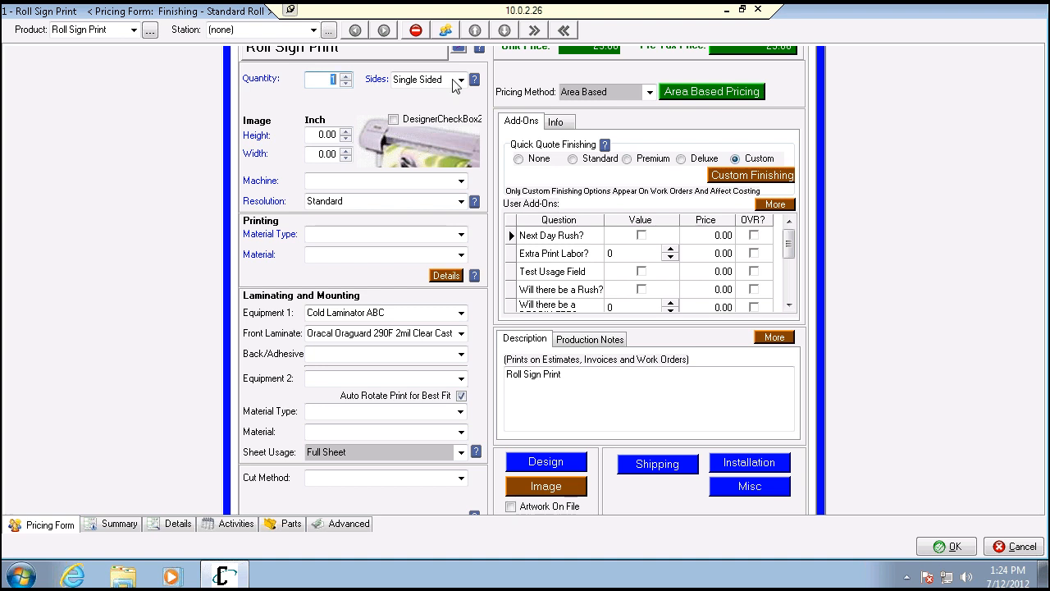
Set the Roll Sign Print quantity to 9, with an image height of 24 inches and width of 36 inches
text(9)
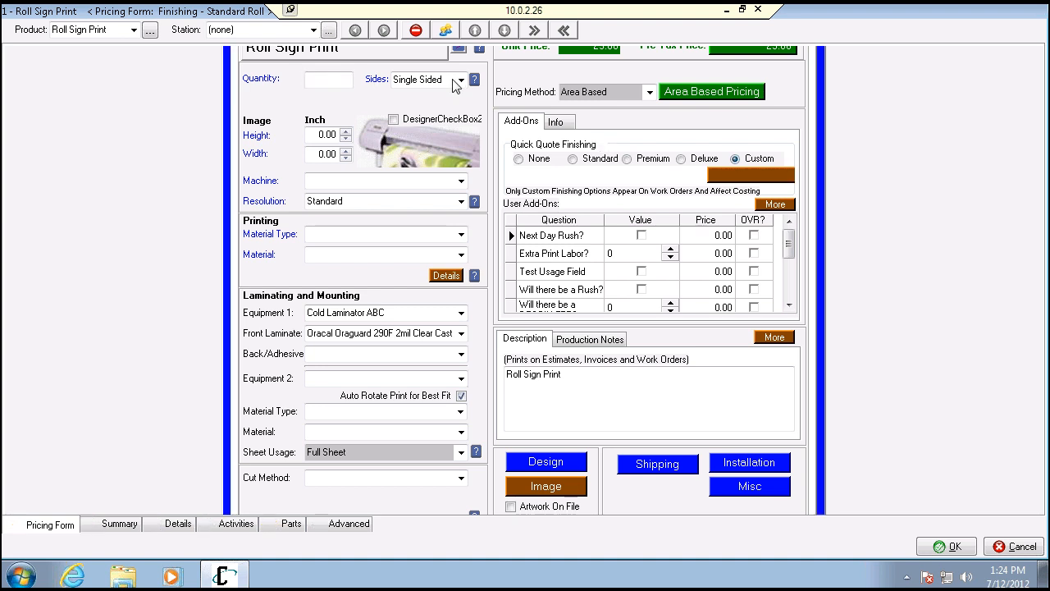
key(Tab)
text(1)
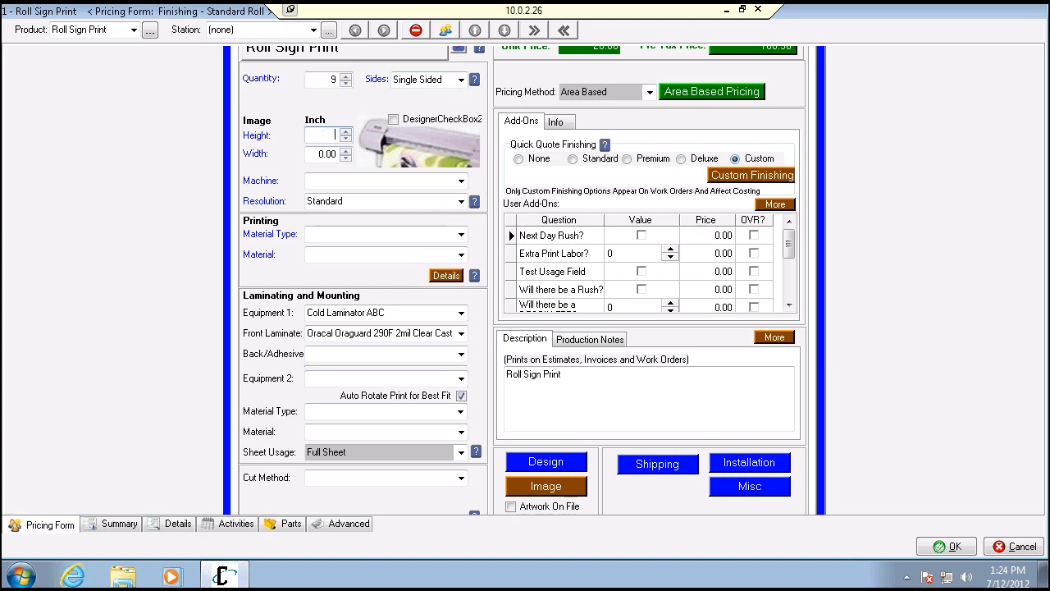
text(24)
key(Tab)
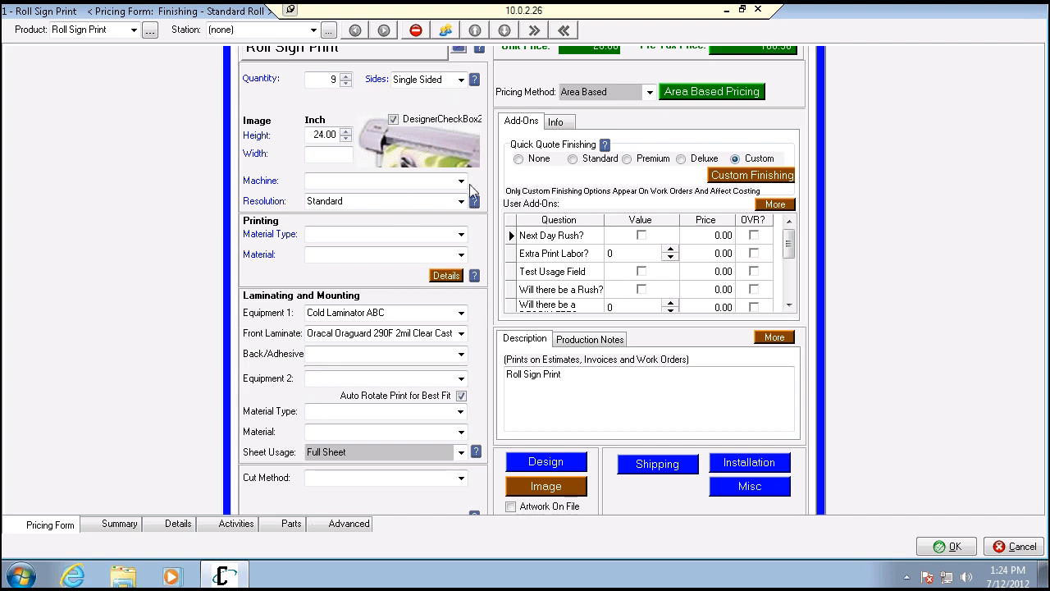
text(36)
Choose the Mimaki JV3 160S machine and the Banner material type with Avery Saturn 12oz DS Matte Banner, and accept the line item
click(462, 183)
click(403, 237)
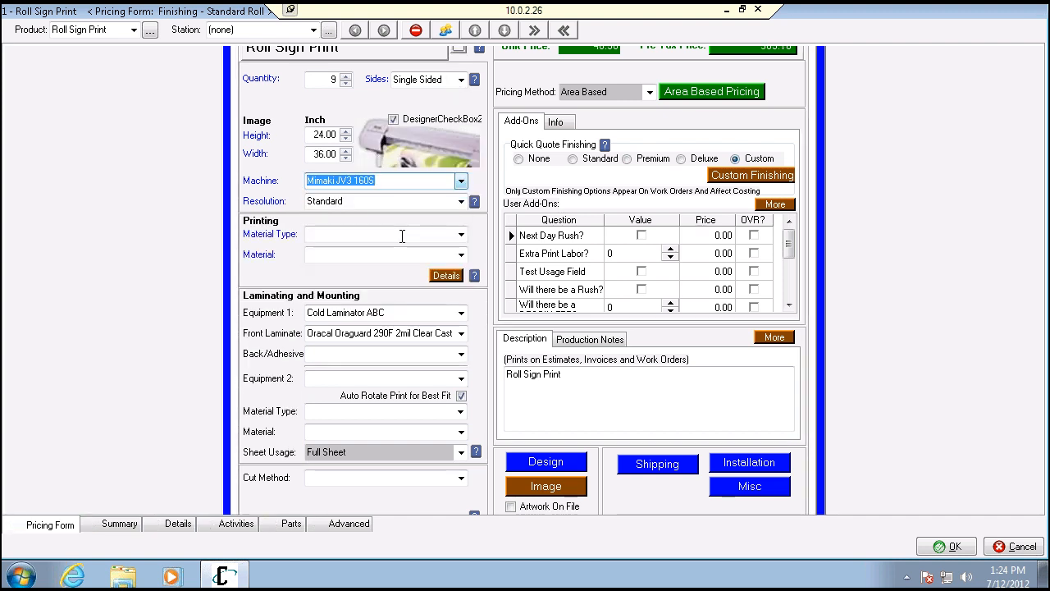
click(461, 235)
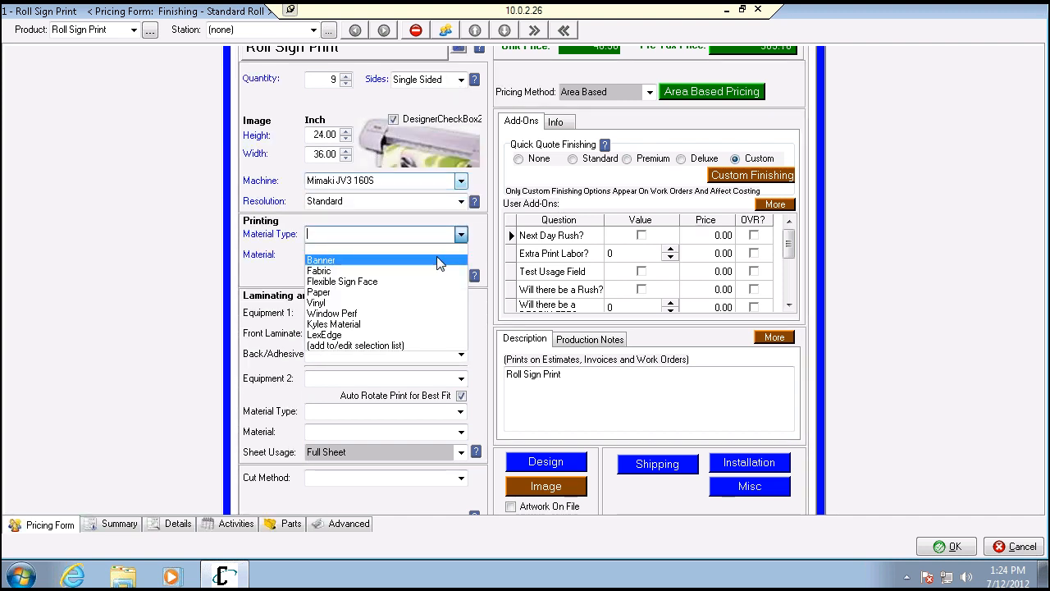
click(437, 260)
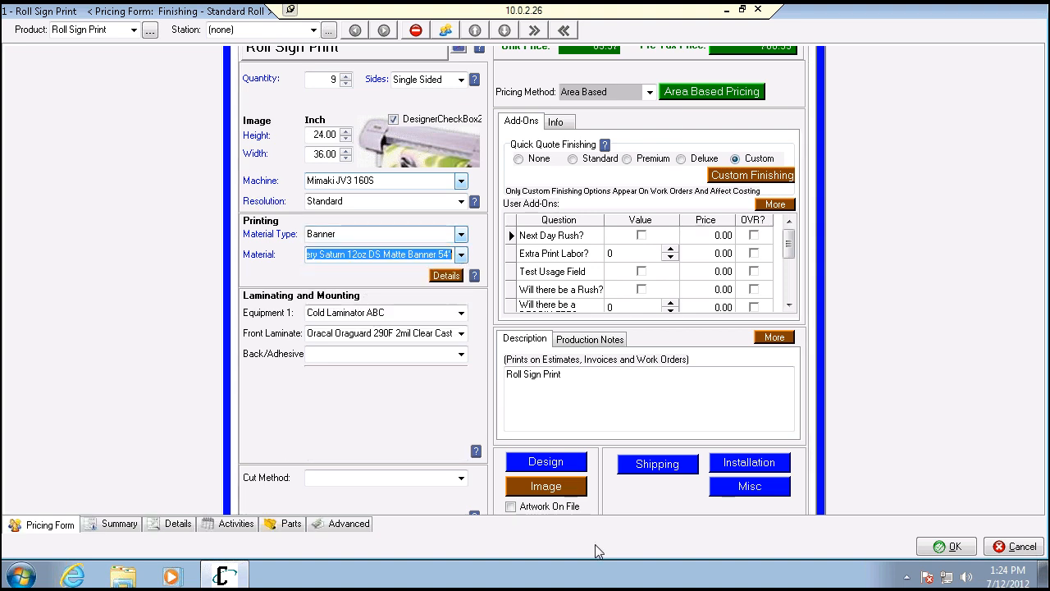
click(937, 550)
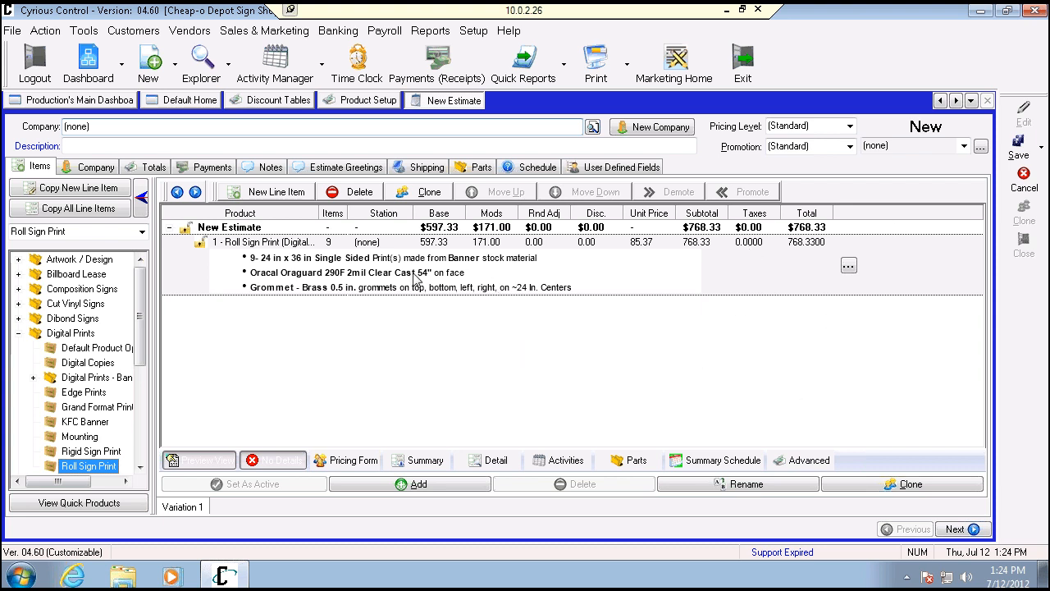
Set the Roll Sign Print line item's quantity to 10, checking the estimate against the Digital Qty Discount table
click(277, 101)
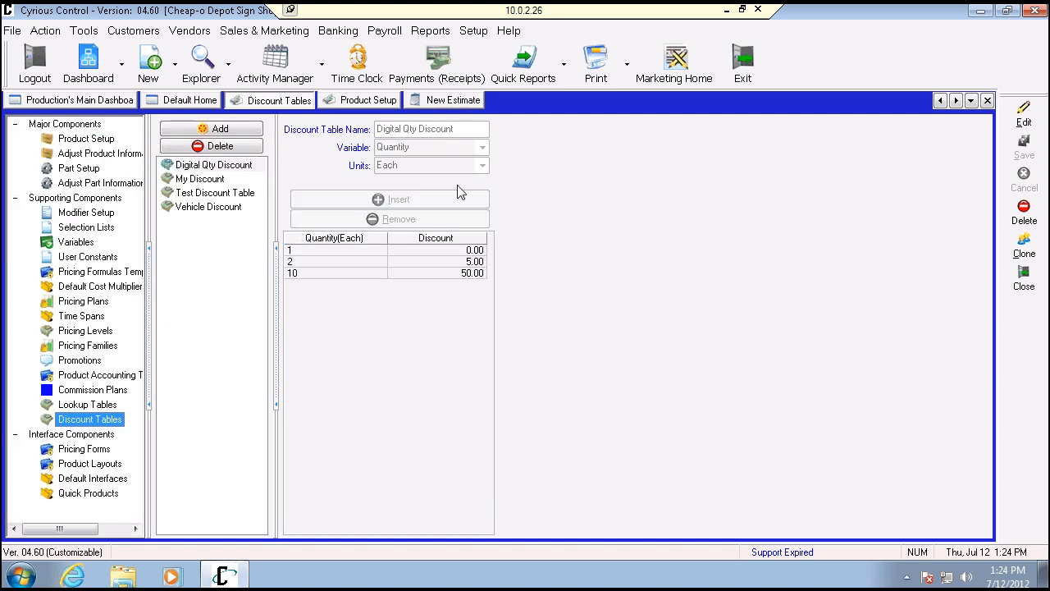
click(453, 100)
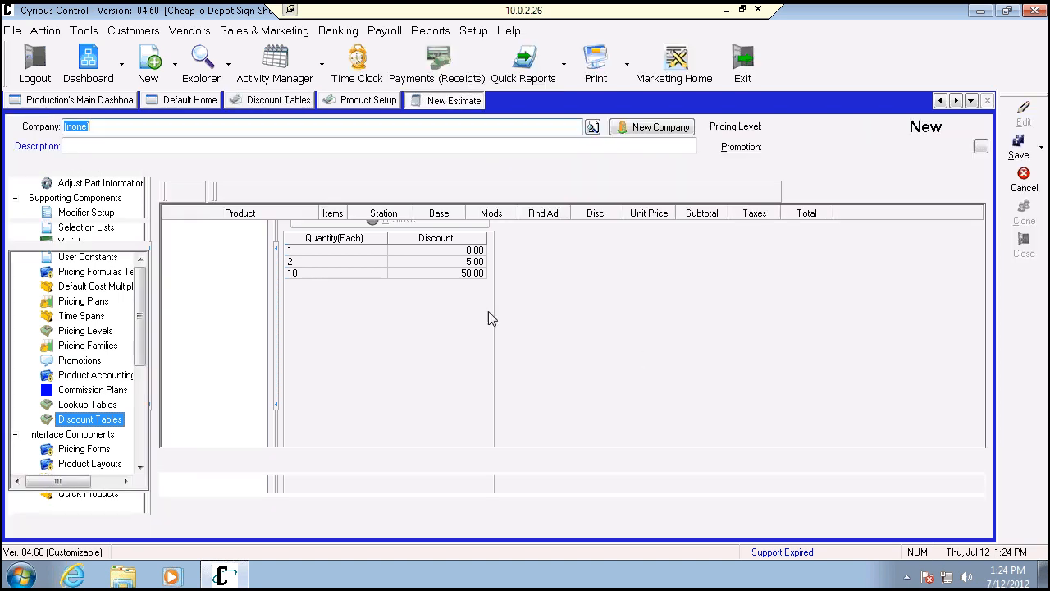
double_click(443, 259)
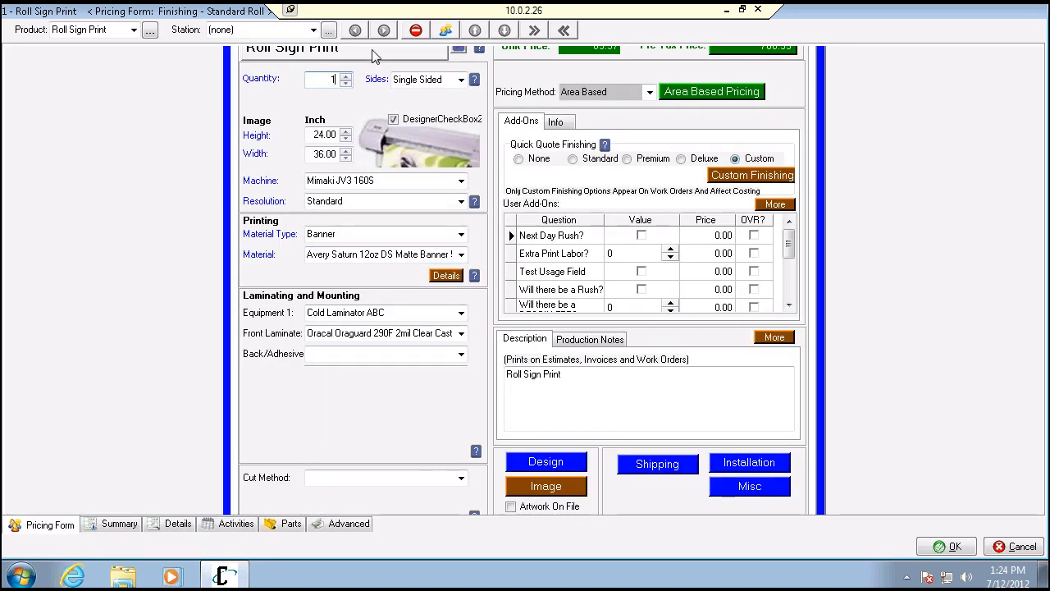
key(Tab)
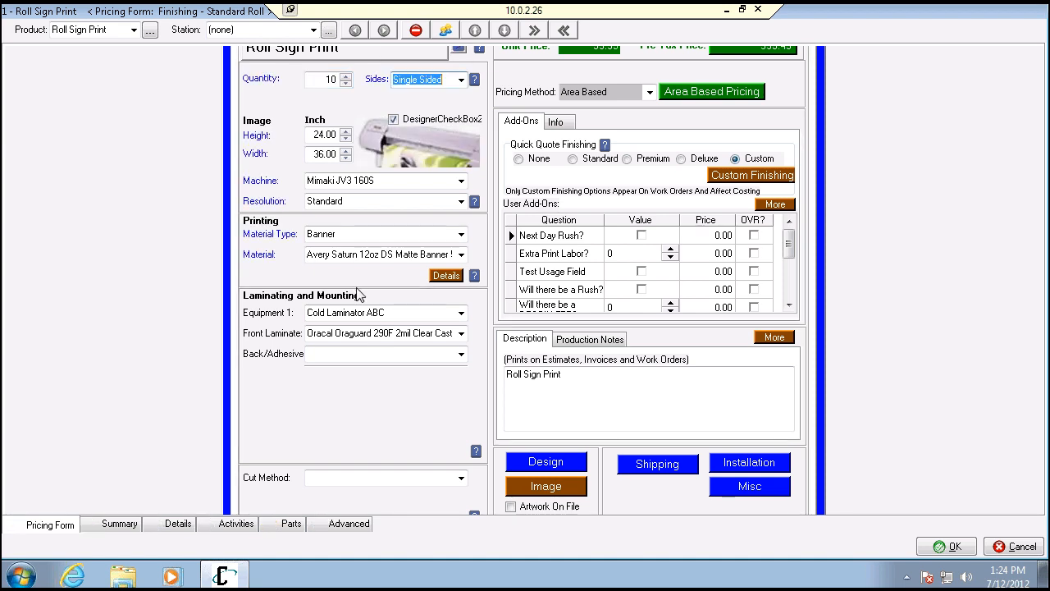
click(942, 547)
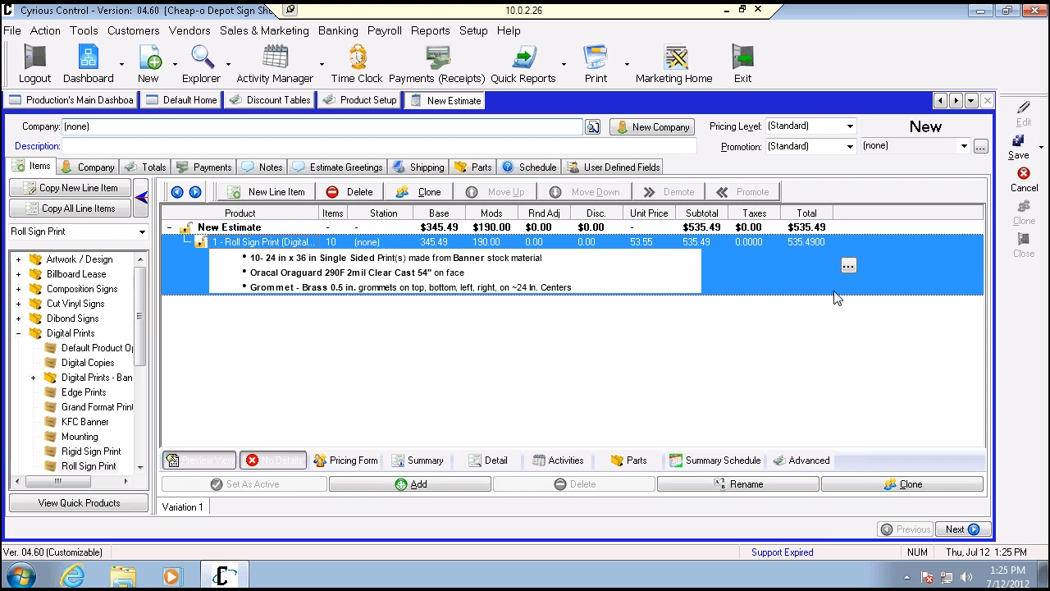
click(268, 101)
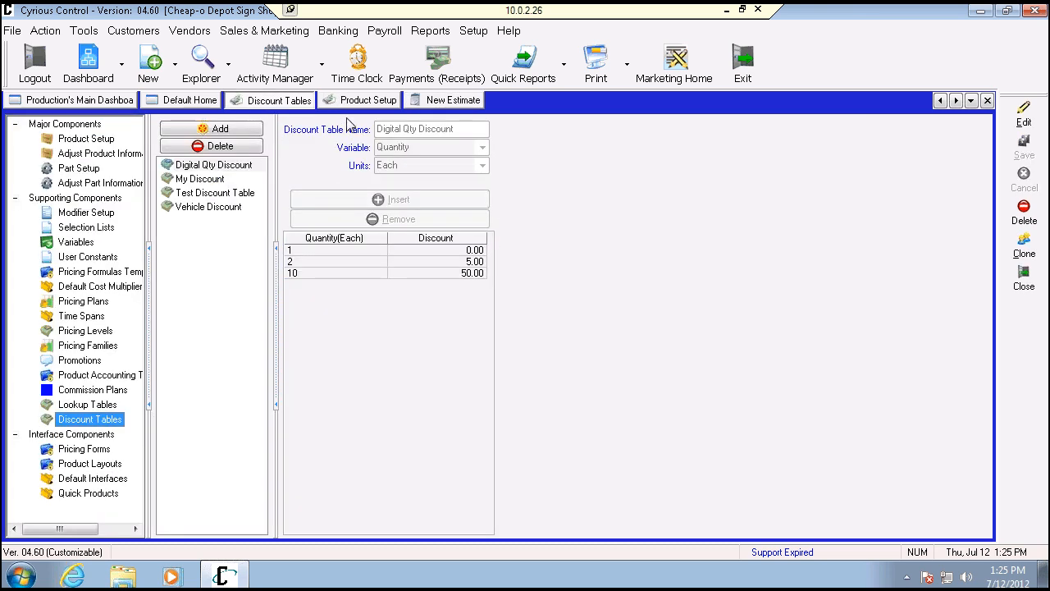